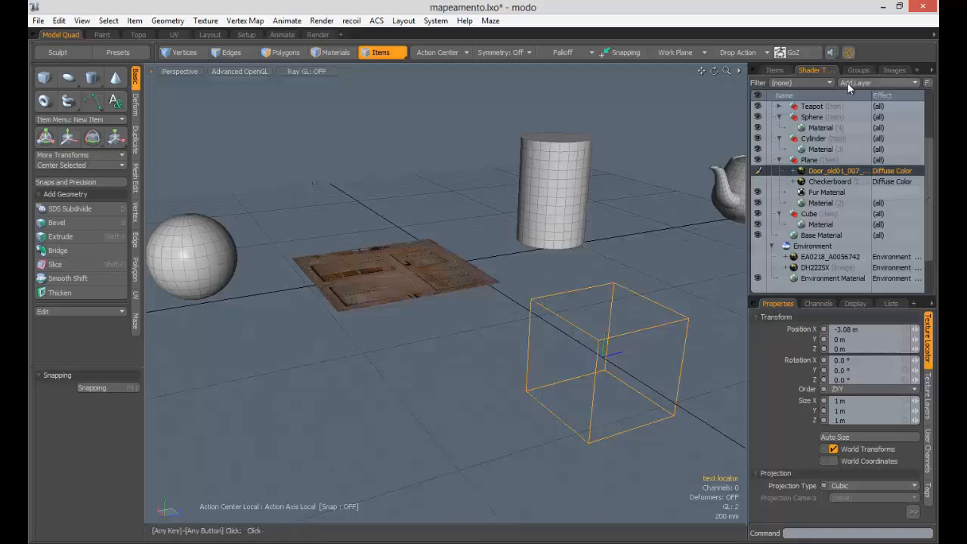
- Show the Items list and confirm the texture locator keeps the name 'text locator'
{"action": "left_click", "coordinate": [775, 69]}
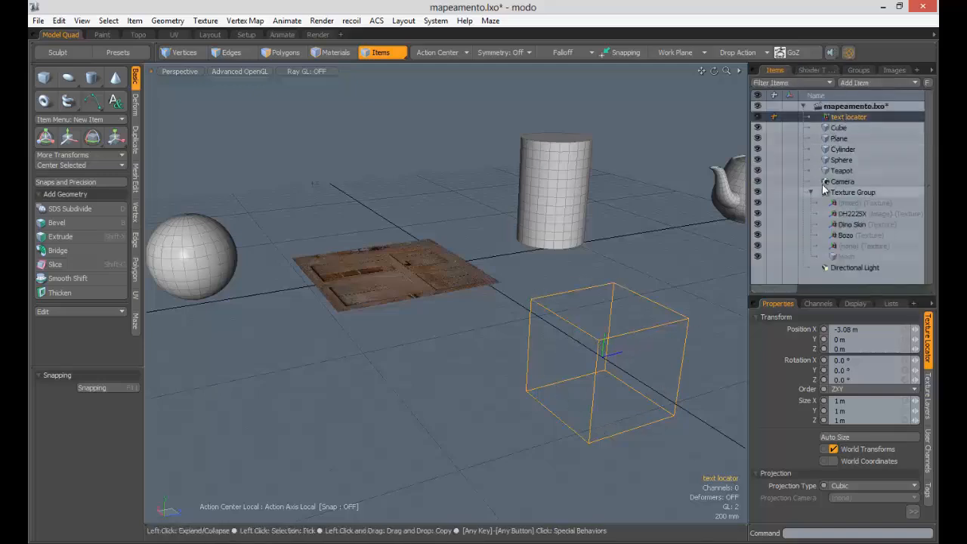
{"action": "right_click", "coordinate": [847, 115]}
{"action": "left_click", "coordinate": [849, 116]}
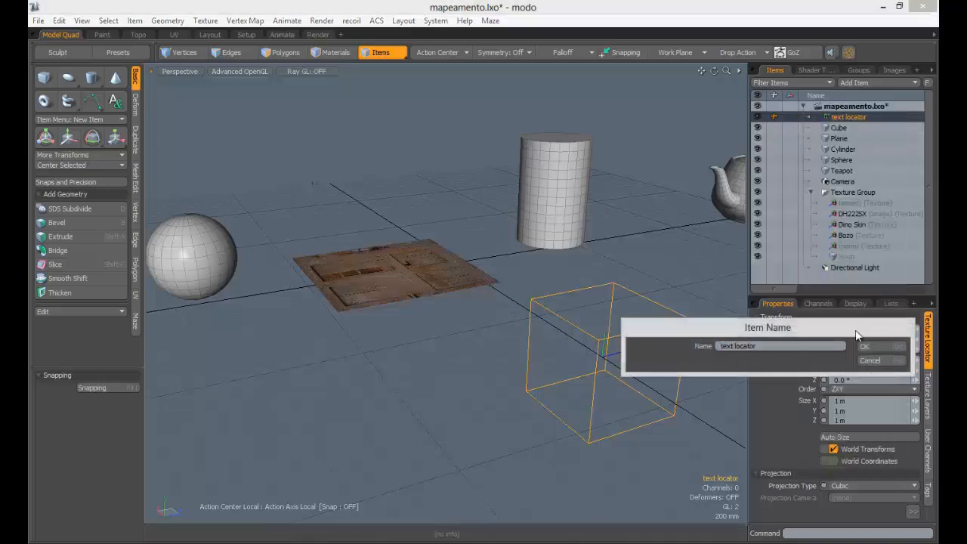
{"action": "left_click", "coordinate": [874, 345]}
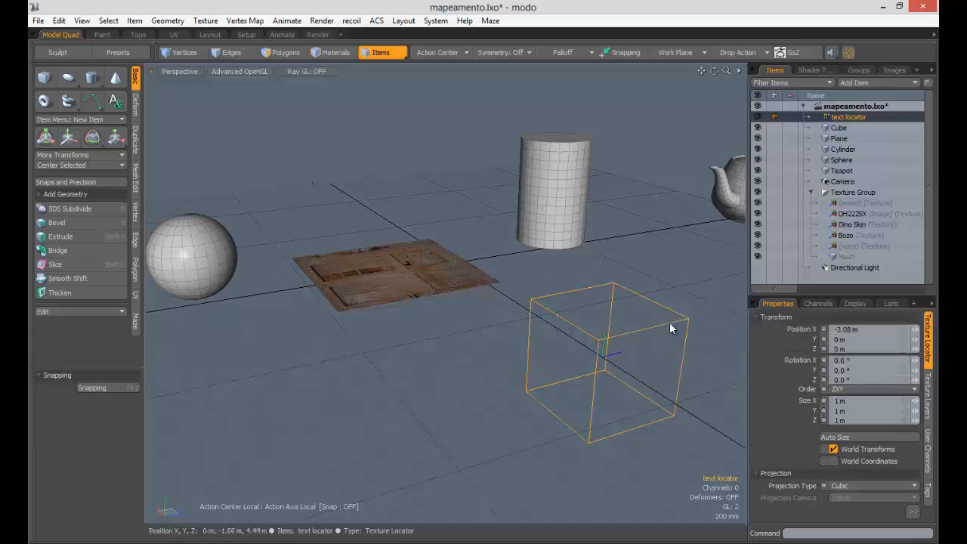
- Move the text locator across the wooden plane to X −2.14 m, Z −1.43 m
{"action": "key", "text": "w"}
{"action": "left_click_drag", "start_coordinate": [600, 355], "coordinate": [604, 366], "text": "alt"}
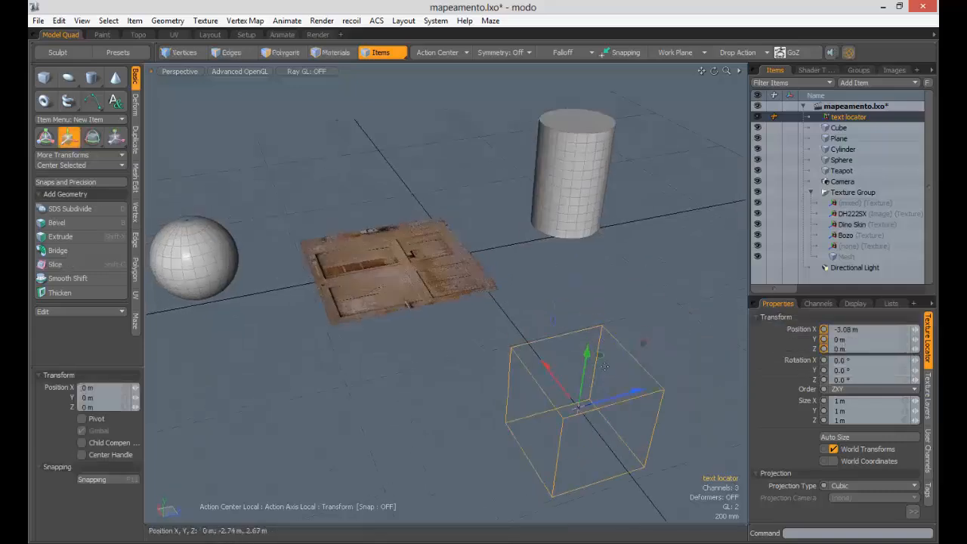
{"action": "left_click_drag", "start_coordinate": [578, 407], "coordinate": [458, 328]}
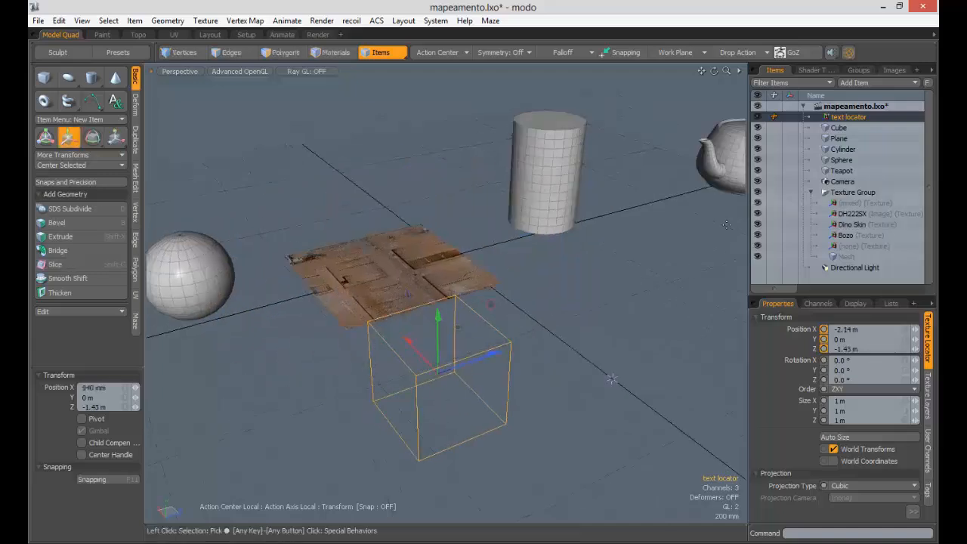
{"action": "left_click_drag", "start_coordinate": [567, 295], "coordinate": [678, 274], "text": "alt+shift"}
{"action": "left_click_drag", "start_coordinate": [540, 278], "coordinate": [503, 276], "text": "alt"}
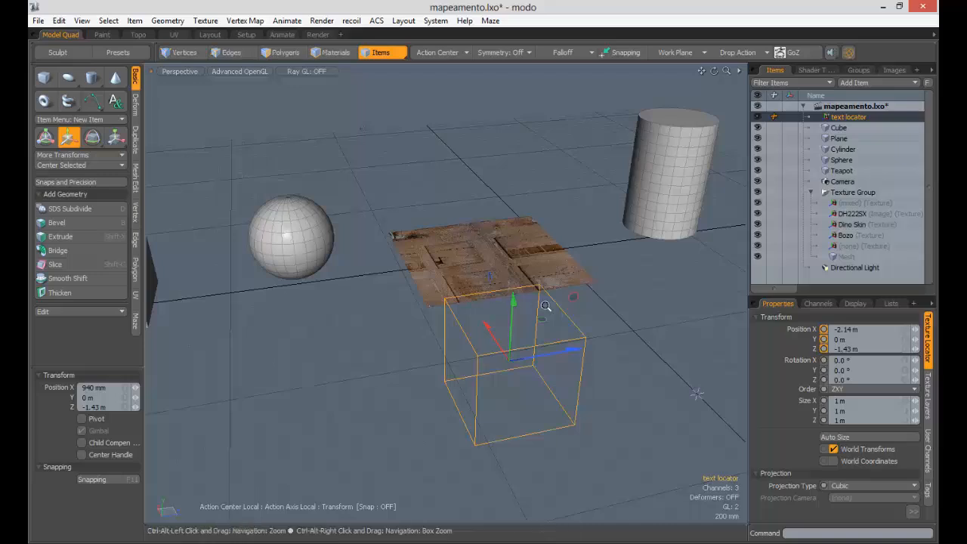
{"action": "left_click_drag", "start_coordinate": [546, 304], "coordinate": [501, 315], "text": "ctrl+alt"}
- Bring up the Shader Tree and zoom out until the cube is in view
{"action": "left_click", "coordinate": [811, 70]}
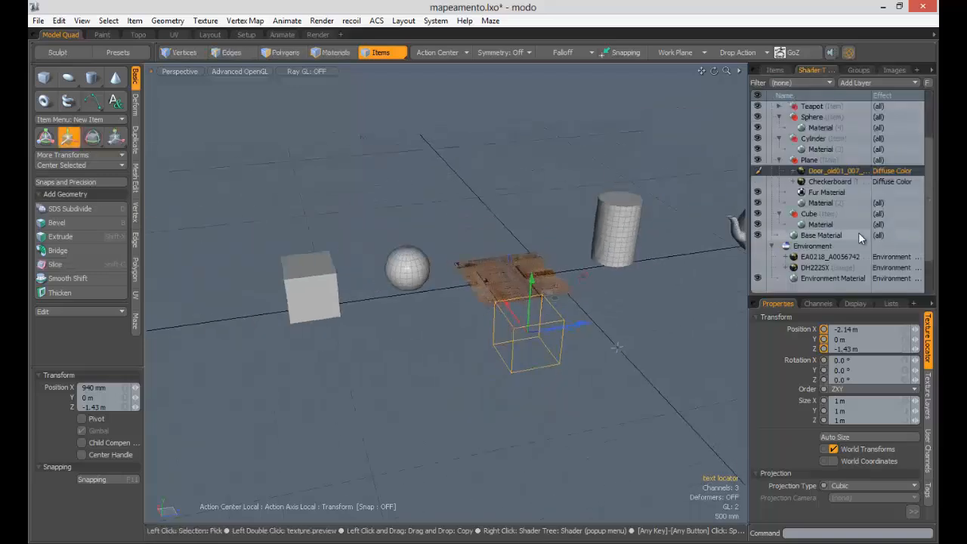
{"action": "scroll", "coordinate": [466, 281], "scroll_direction": "up", "scroll_amount": 5}
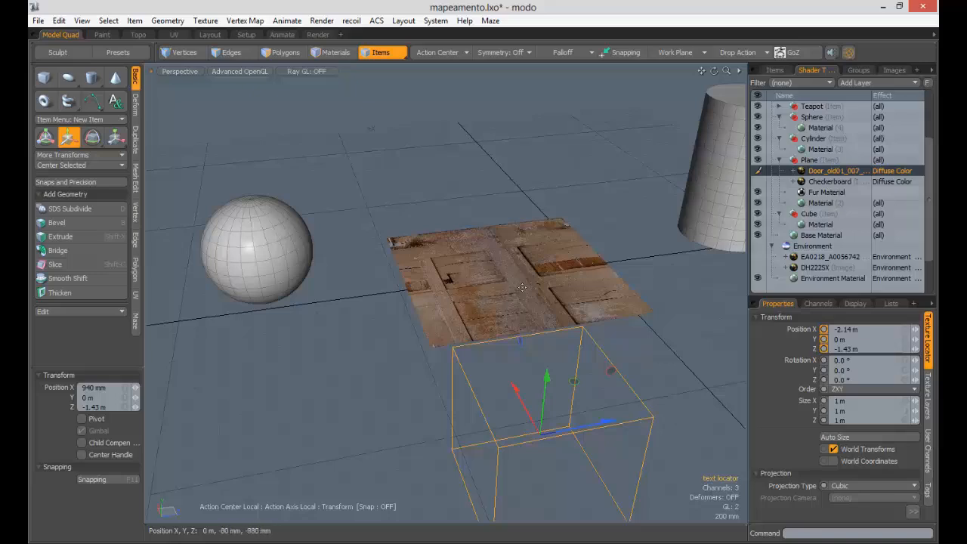
{"action": "mouse_move", "coordinate": [532, 275]}
{"action": "left_mouse_down", "text": "ctrl+alt"}
{"action": "mouse_move", "coordinate": [472, 279]}
{"action": "mouse_move", "coordinate": [529, 279]}
{"action": "left_mouse_up", "text": "ctrl+alt"}
- Move the Checkerboard layer under Cube and set its projection type to Cubic
{"action": "left_click", "coordinate": [844, 183]}
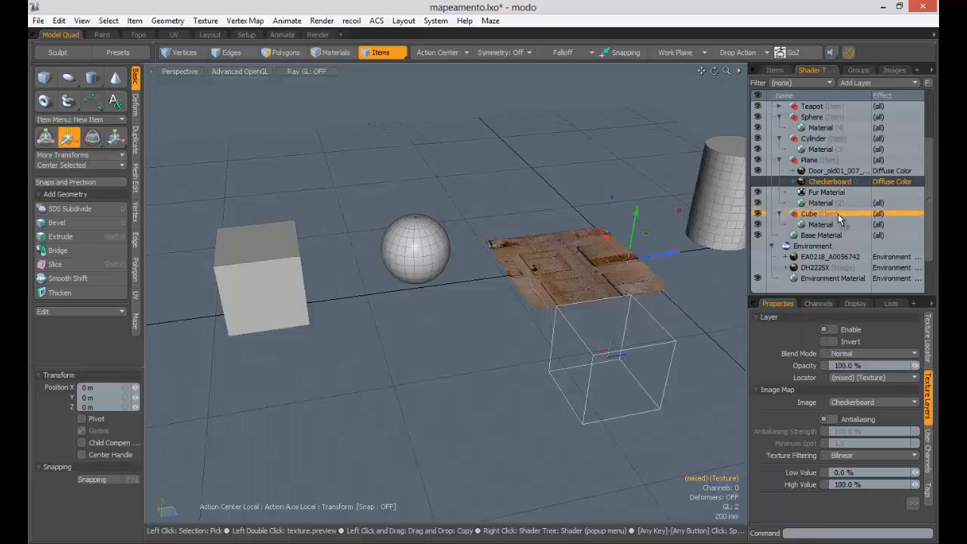
{"action": "left_click_drag", "start_coordinate": [837, 213], "coordinate": [837, 215]}
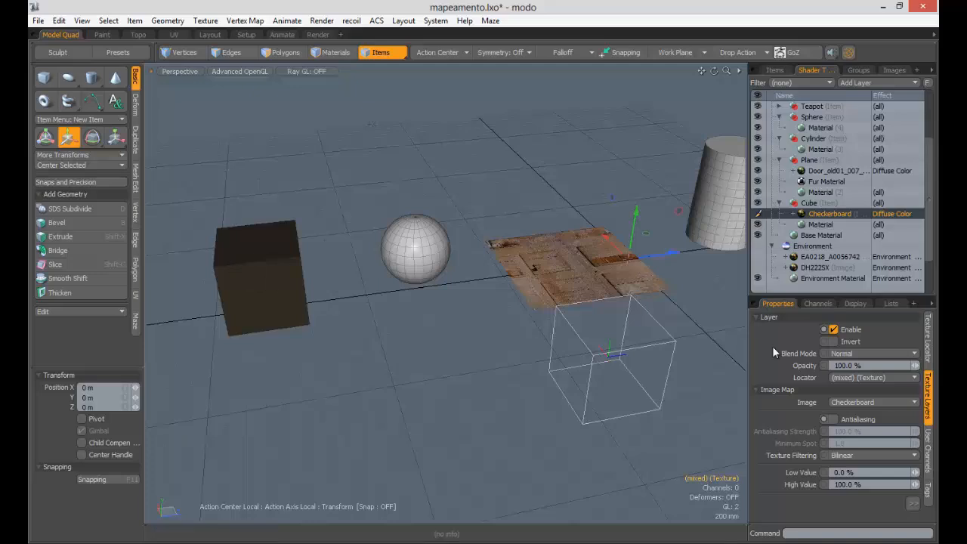
{"action": "left_click", "coordinate": [928, 354]}
{"action": "left_click", "coordinate": [857, 485]}
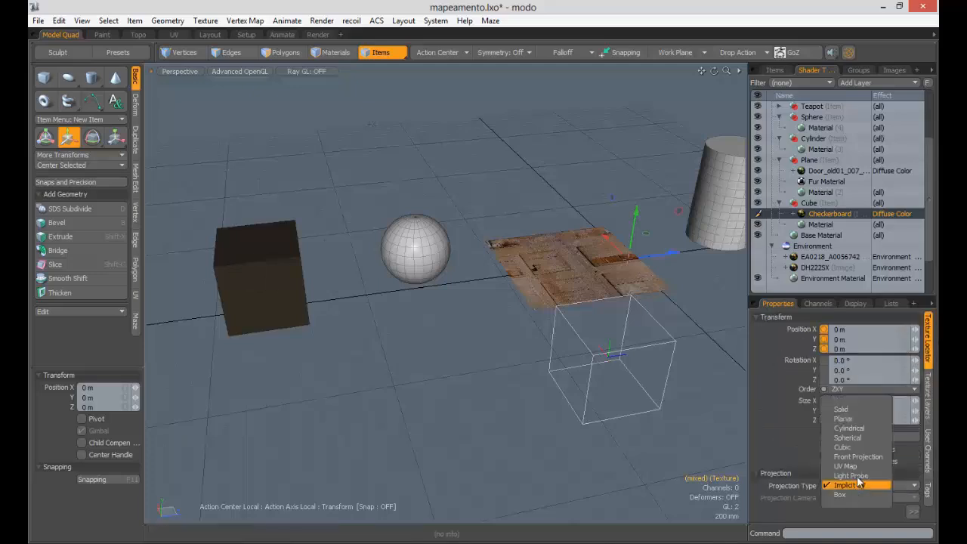
{"action": "left_click", "coordinate": [842, 447]}
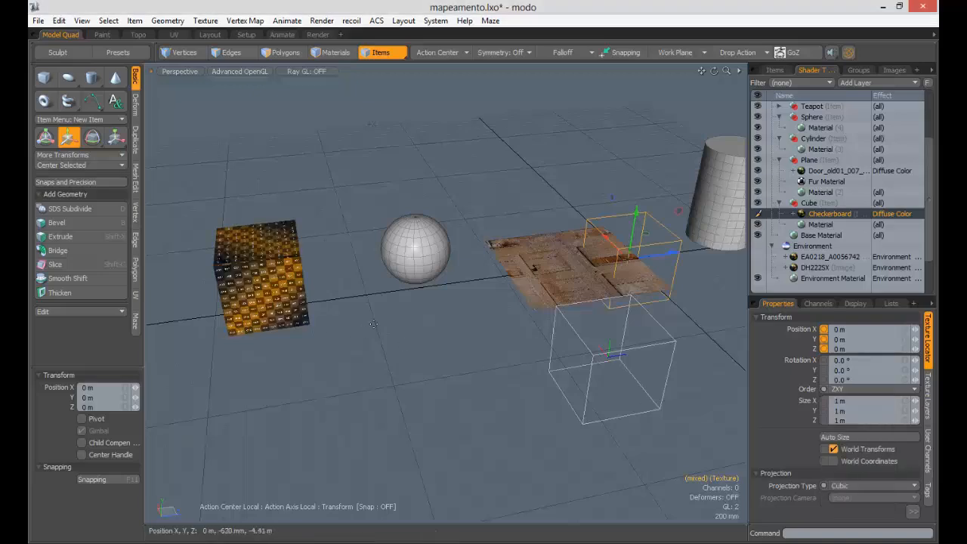
- Assign the text locator as the Checkerboard layer's texture locator
{"action": "left_click_drag", "start_coordinate": [382, 284], "coordinate": [521, 321], "text": "alt"}
{"action": "left_click", "coordinate": [520, 321]}
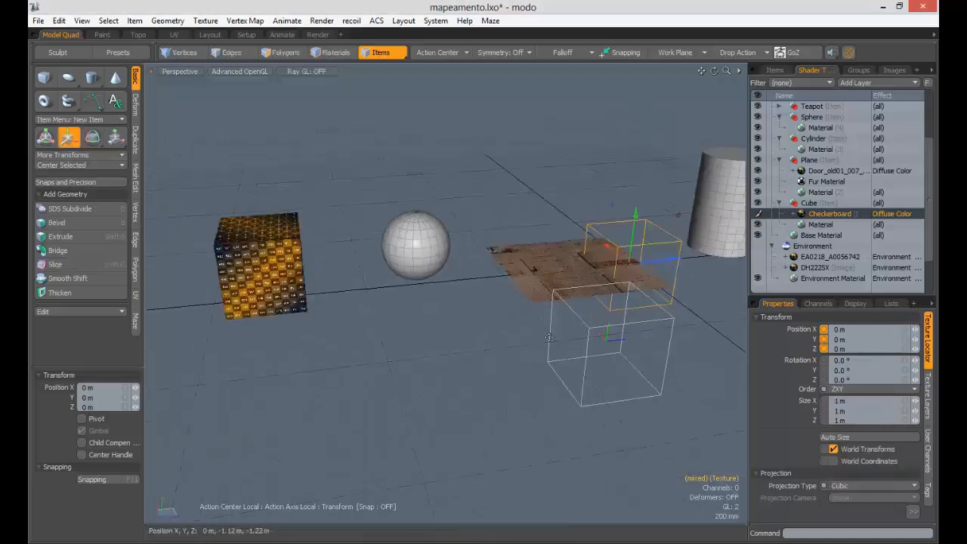
{"action": "left_click", "coordinate": [824, 214]}
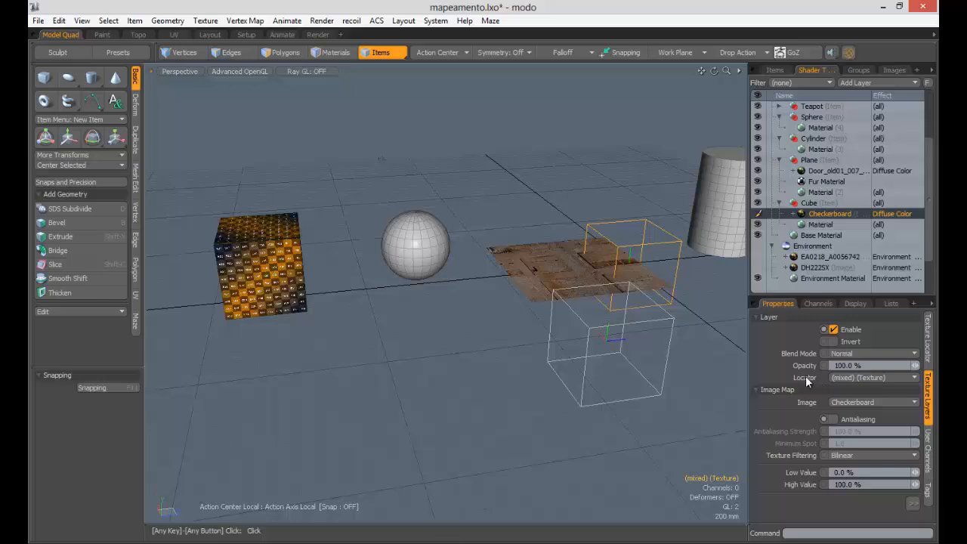
{"action": "left_click", "coordinate": [857, 378]}
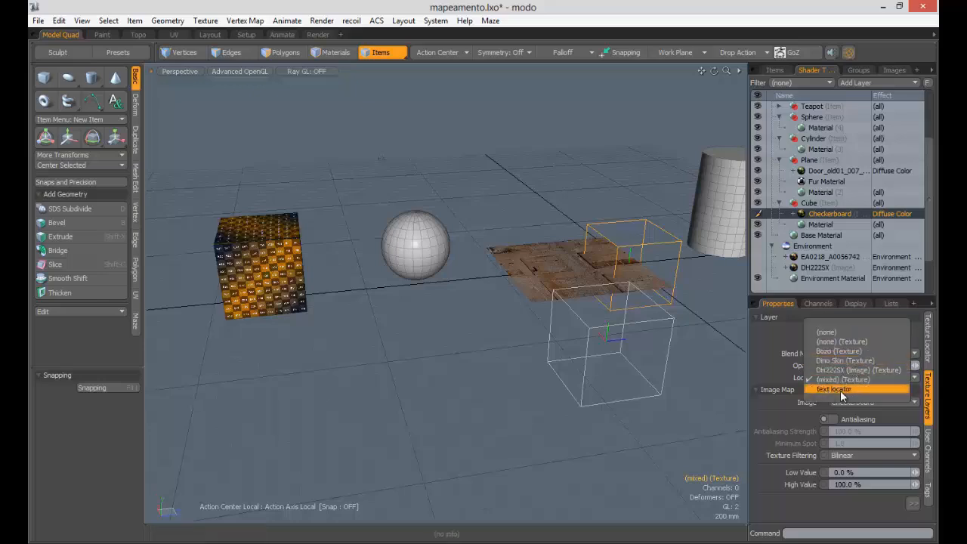
{"action": "left_click", "coordinate": [628, 323]}
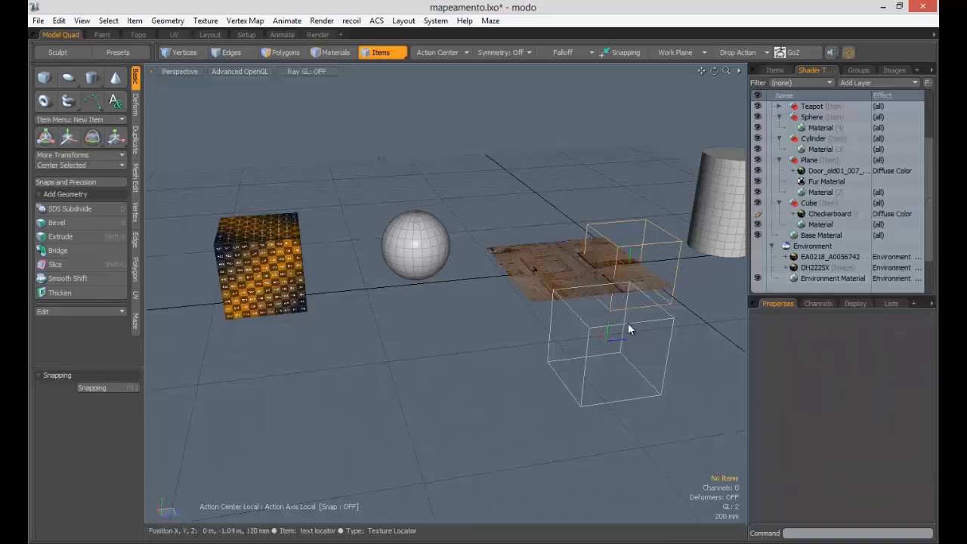
{"action": "left_click", "coordinate": [775, 70]}
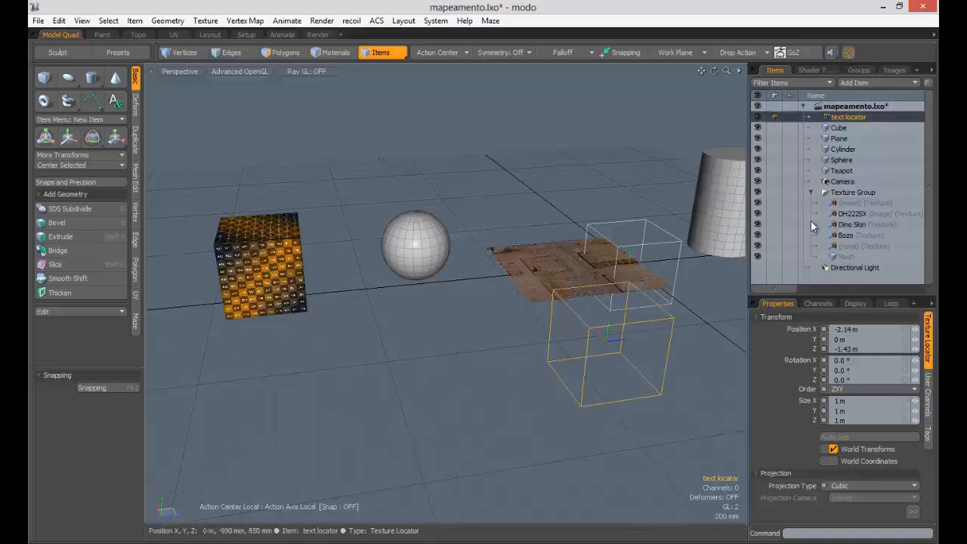
- Move the text locator down-left of the plane and link the Checkerboard layer to it
{"action": "right_click", "coordinate": [847, 117]}
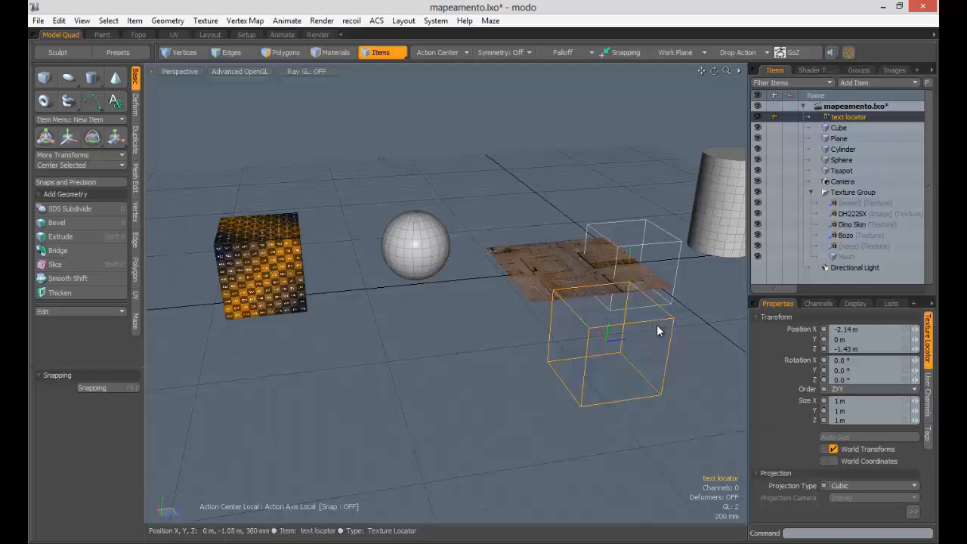
{"action": "left_click_drag", "start_coordinate": [657, 324], "coordinate": [605, 312], "text": "alt"}
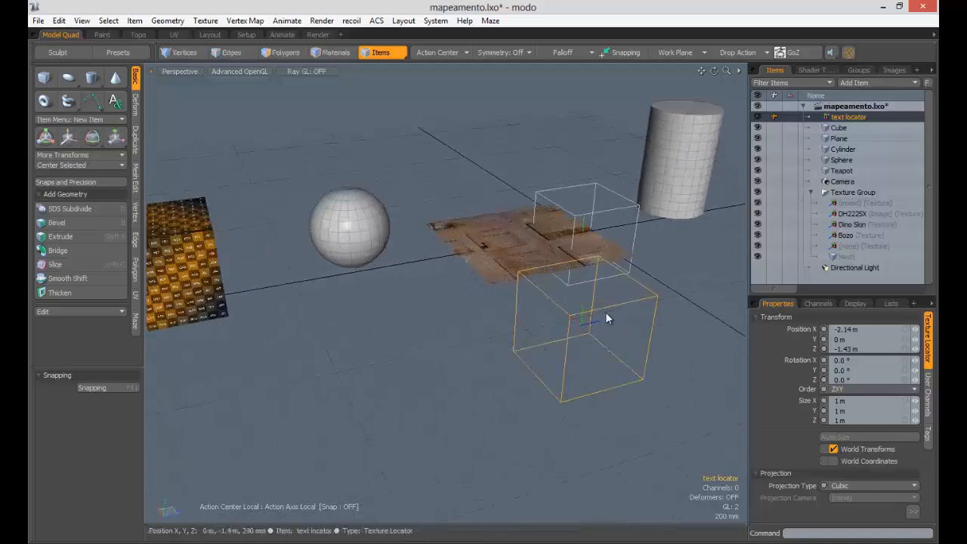
{"action": "left_click", "coordinate": [812, 70]}
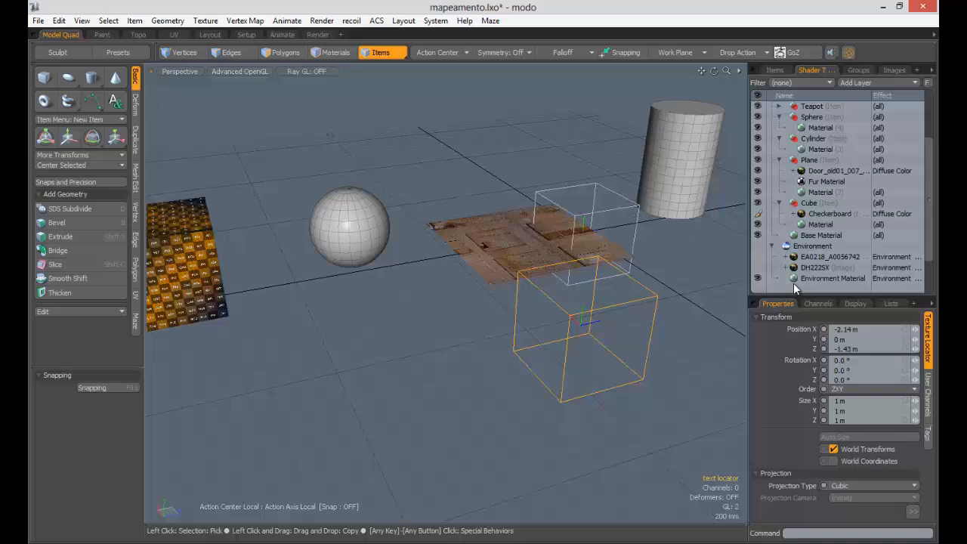
{"action": "left_click", "coordinate": [815, 215]}
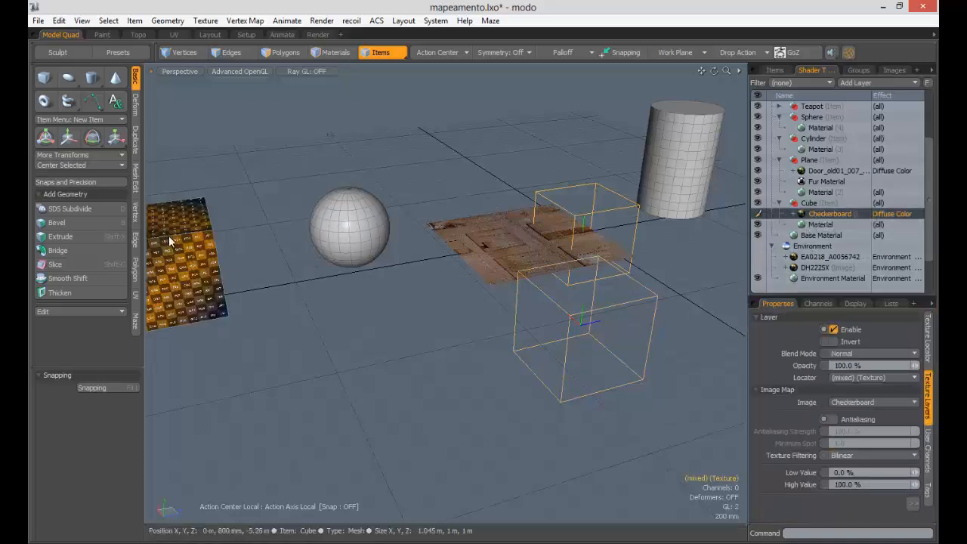
{"action": "left_click", "coordinate": [583, 306]}
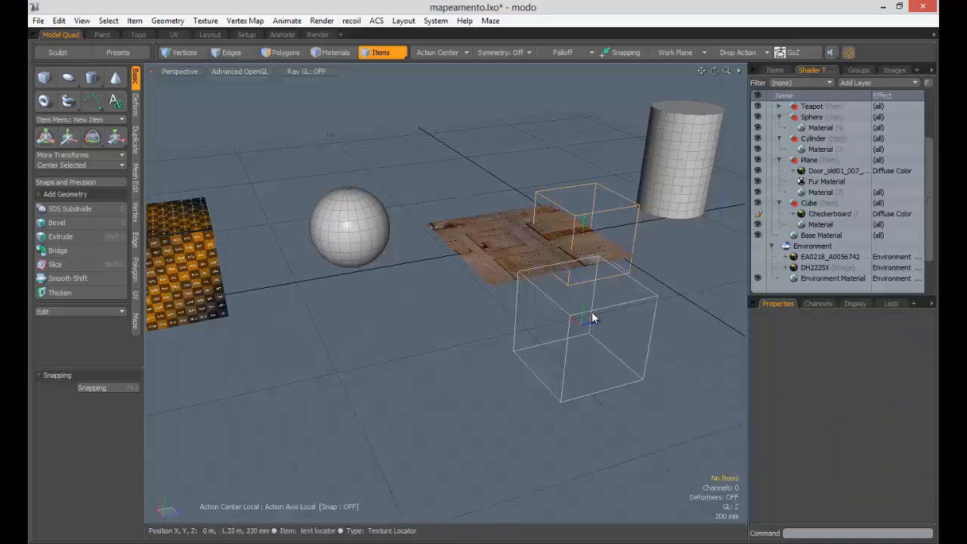
{"action": "key", "text": "w"}
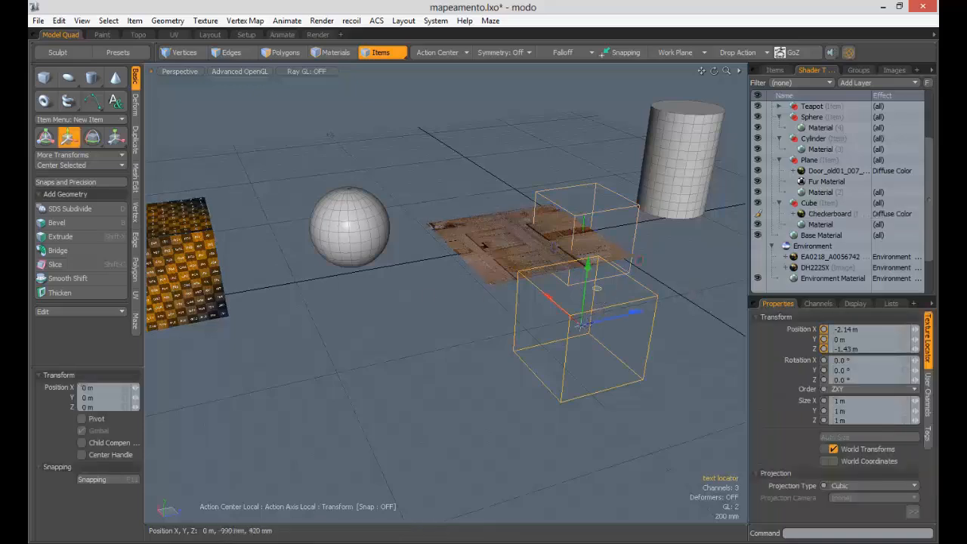
{"action": "mouse_move", "coordinate": [582, 323]}
{"action": "left_mouse_down"}
{"action": "mouse_move", "coordinate": [635, 371]}
{"action": "mouse_move", "coordinate": [579, 325]}
{"action": "left_mouse_up"}
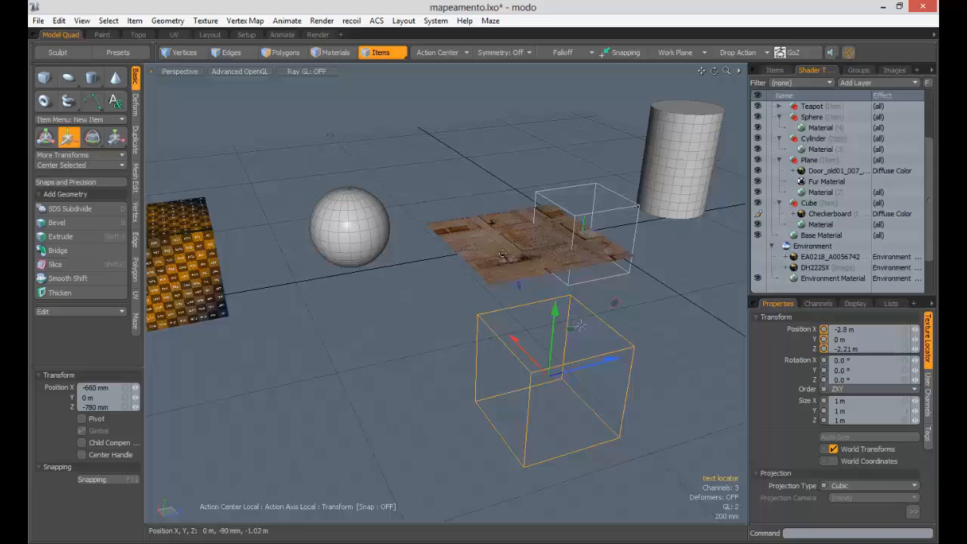
{"action": "key", "text": "space"}
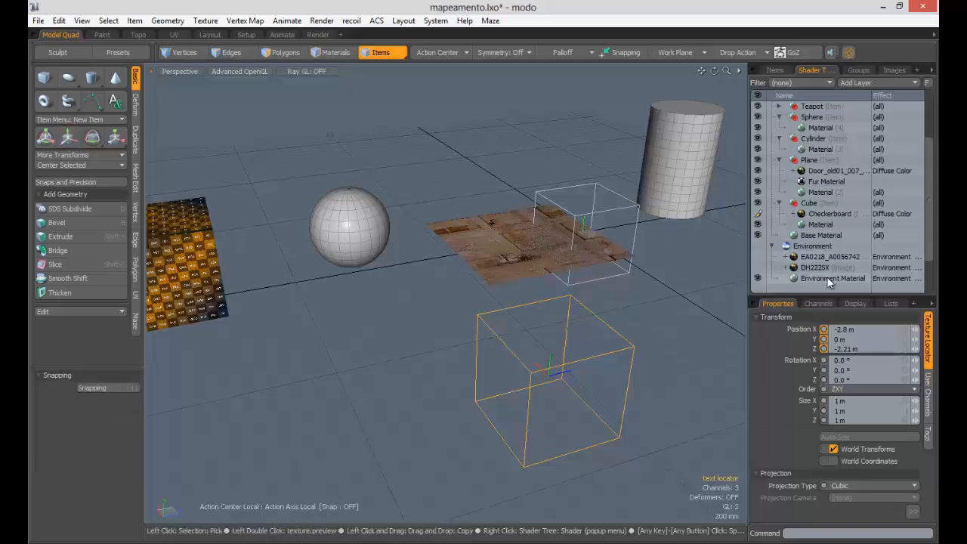
{"action": "left_click", "coordinate": [828, 214]}
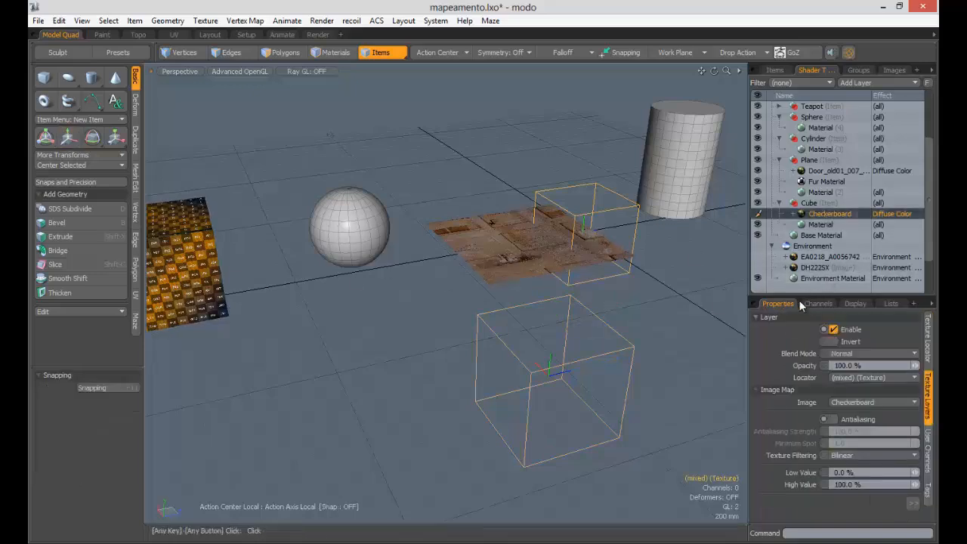
{"action": "left_click", "coordinate": [855, 379]}
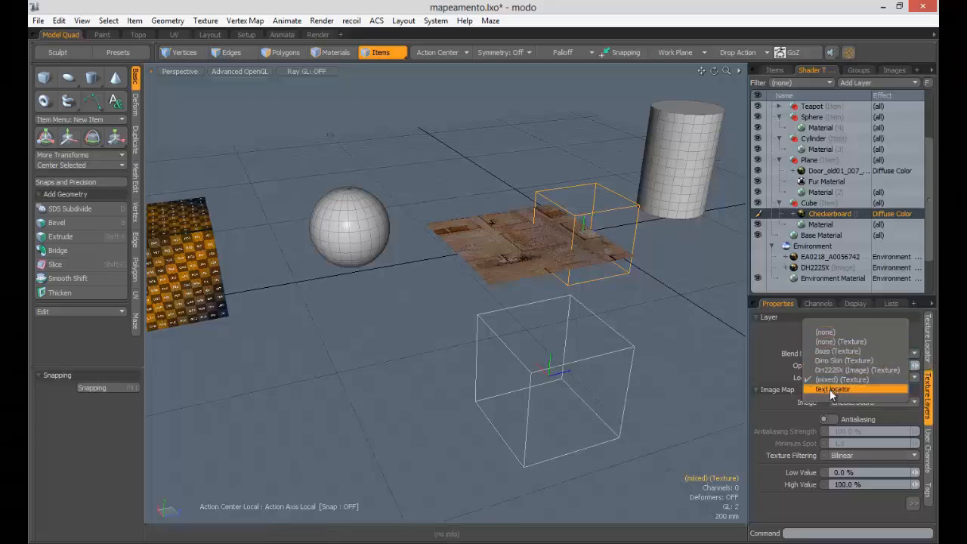
{"action": "left_click", "coordinate": [831, 389]}
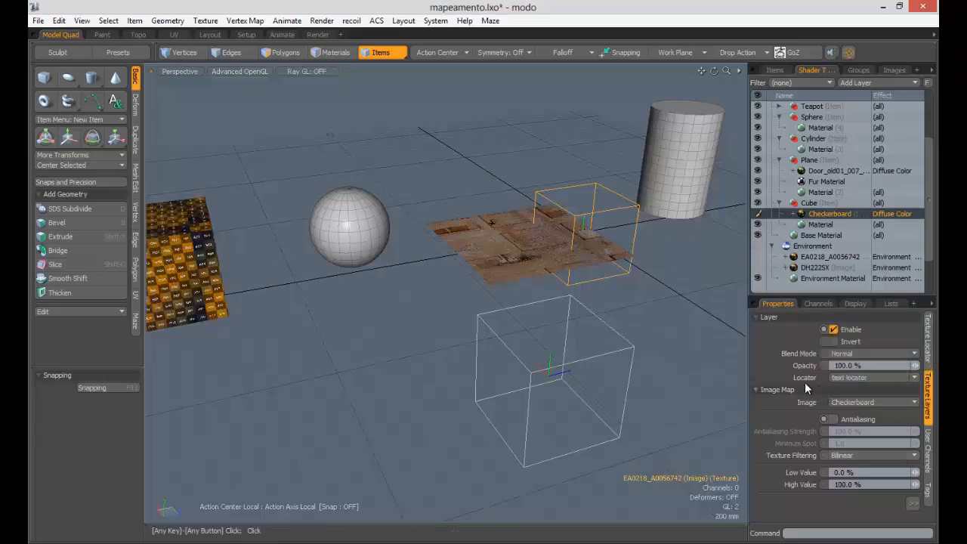
- Slide the text locator below the plane to X −2.16 m, Z −3.2 m and scale it to 1.665 m
{"action": "left_click", "coordinate": [576, 349]}
{"action": "key", "text": "w"}
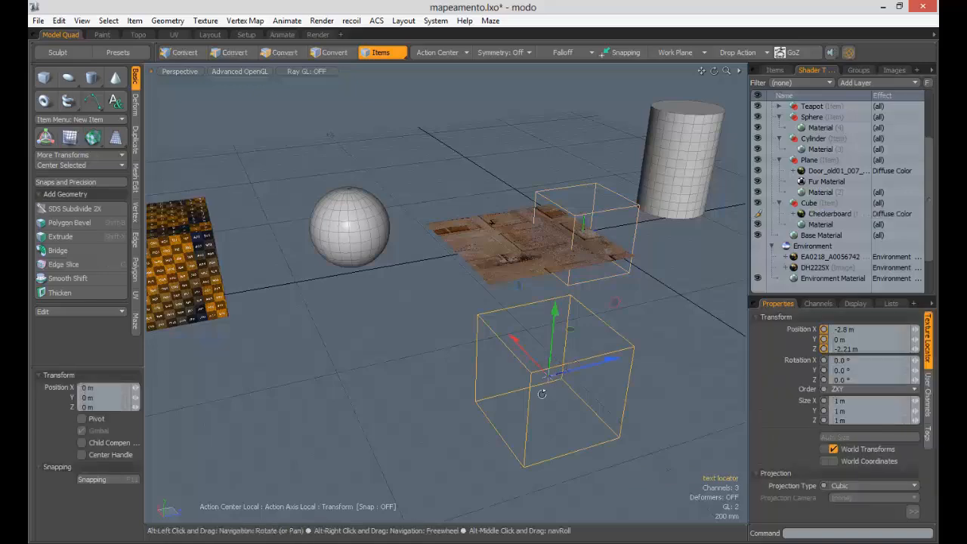
{"action": "left_click_drag", "start_coordinate": [555, 390], "coordinate": [573, 380], "text": "alt"}
{"action": "left_click_drag", "start_coordinate": [483, 259], "coordinate": [492, 370]}
{"action": "key", "text": "r"}
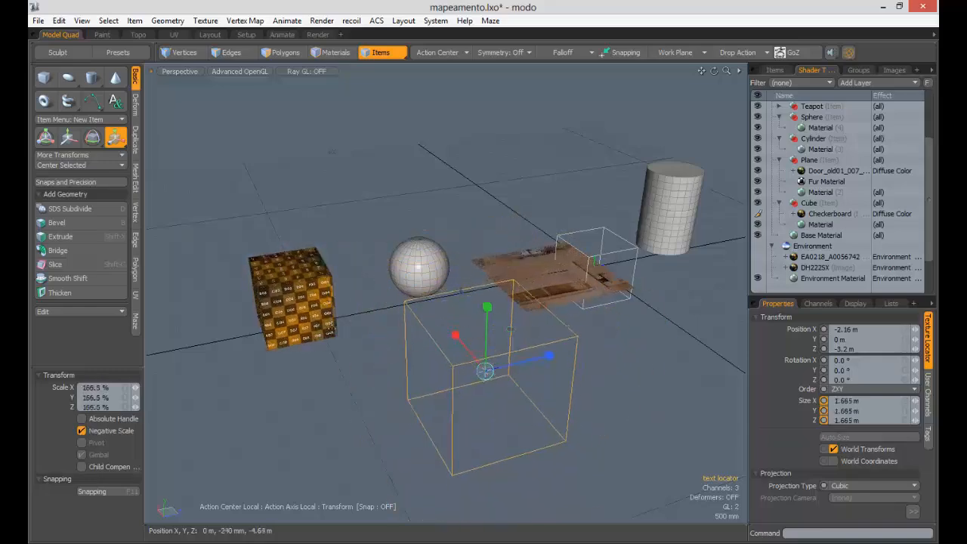
{"action": "key", "text": "q"}
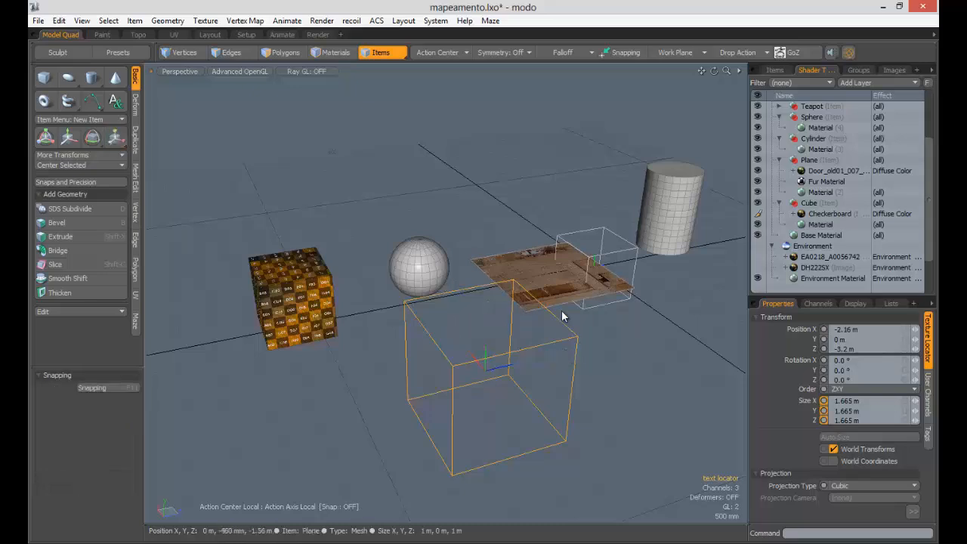
{"action": "left_click", "coordinate": [720, 375]}
- Inspect the Checkerboard layer's texture locator settings and return to the item list
{"action": "left_click", "coordinate": [809, 267]}
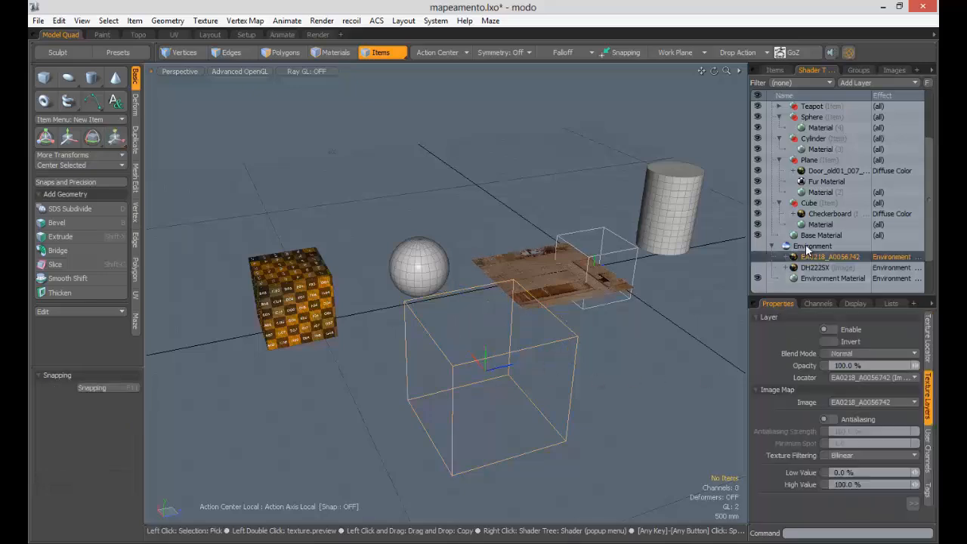
{"action": "left_click", "coordinate": [823, 215]}
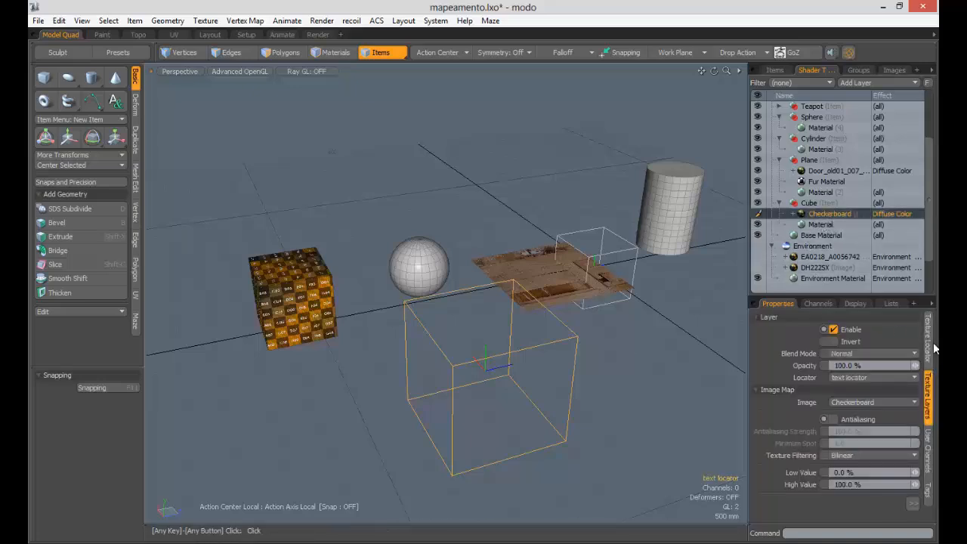
{"action": "left_click", "coordinate": [929, 342]}
{"action": "left_click", "coordinate": [775, 70]}
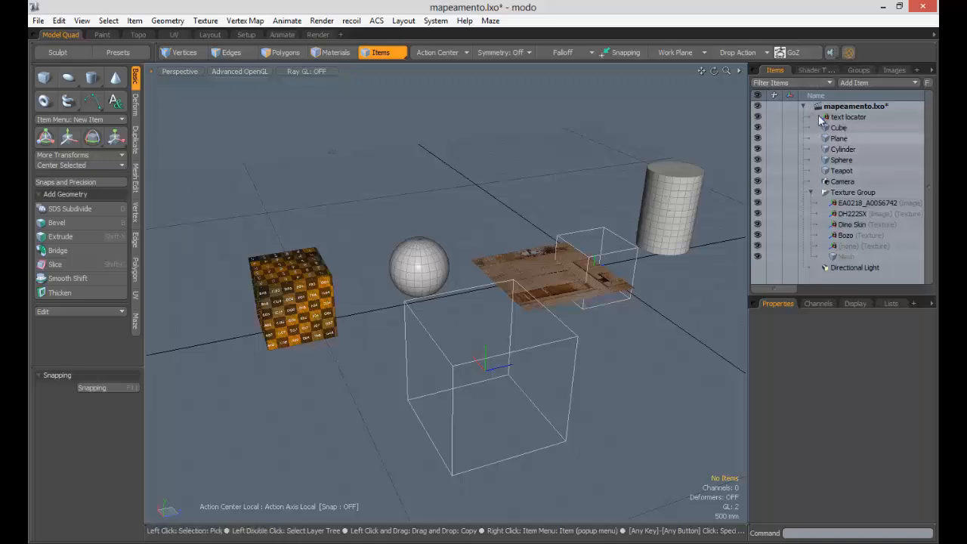
- Set the text locator's projection to Planar along the Y axis
{"action": "left_click", "coordinate": [852, 117]}
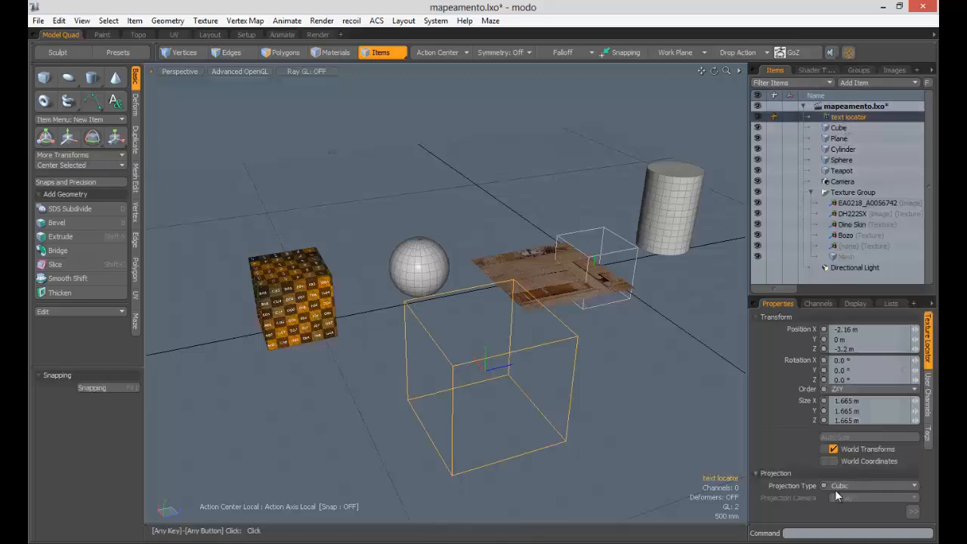
{"action": "left_click", "coordinate": [840, 487]}
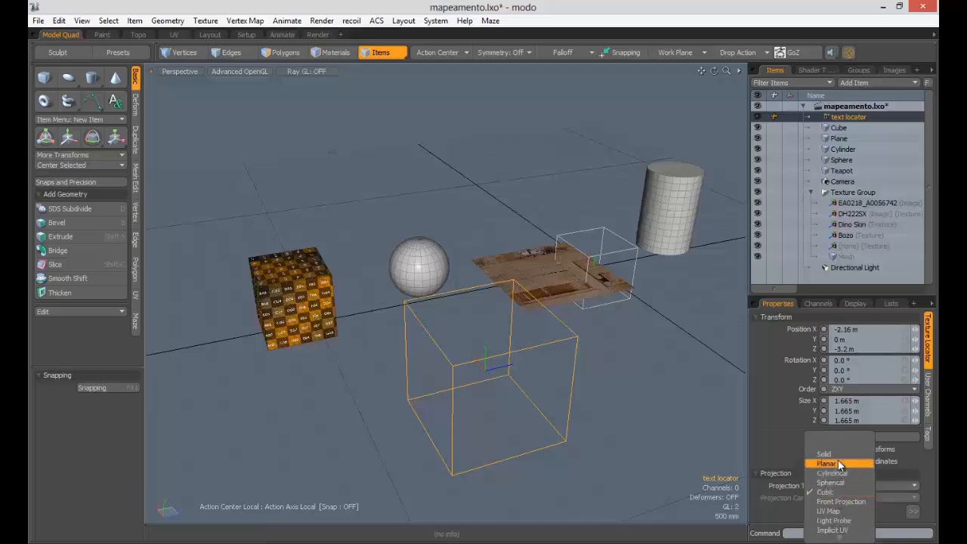
{"action": "left_click", "coordinate": [840, 464]}
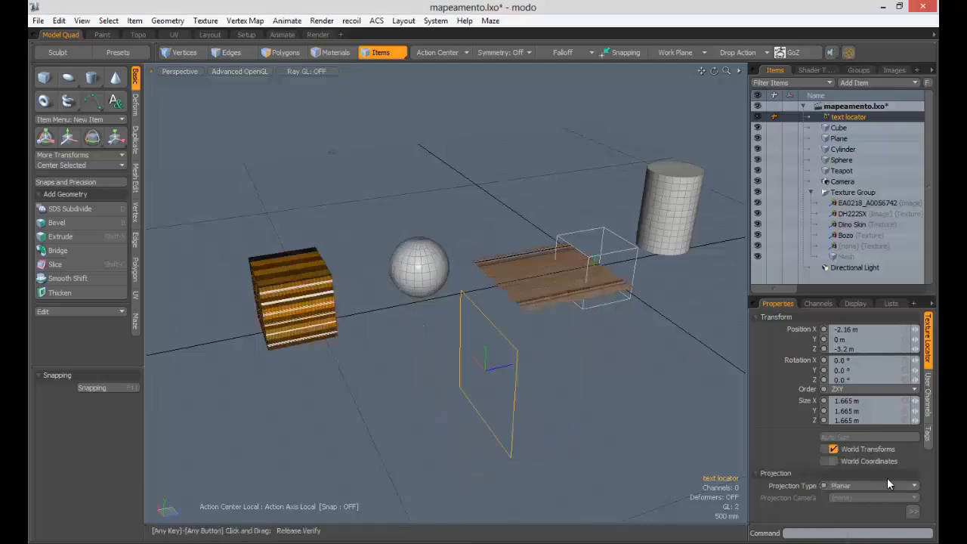
{"action": "left_click", "coordinate": [913, 513]}
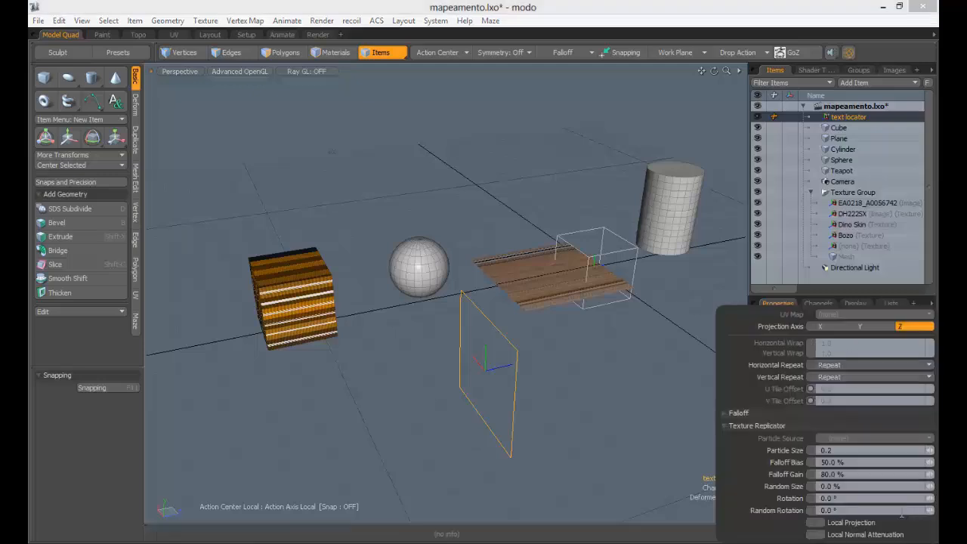
{"action": "left_click", "coordinate": [867, 327]}
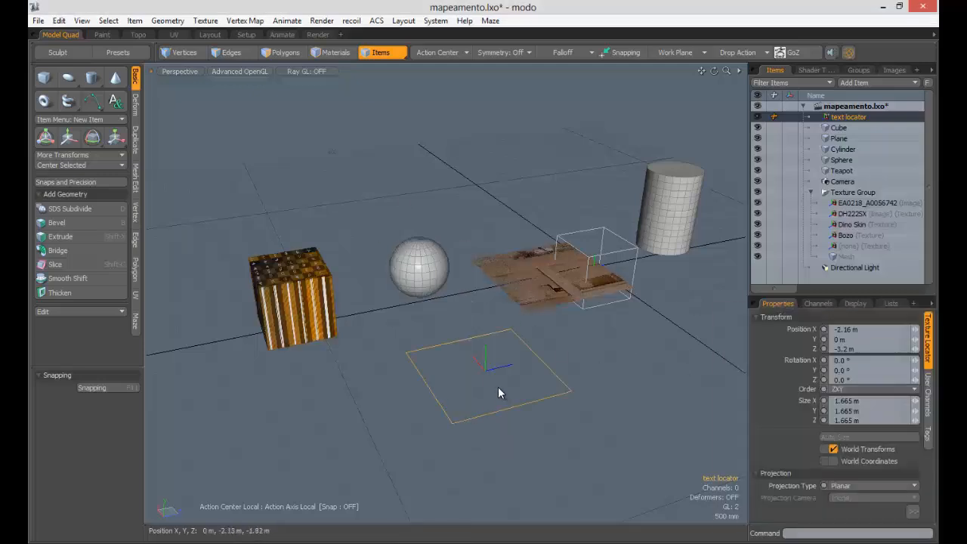
- Shift the text locator slightly to X −2.22 m, Z −3.72 m
{"action": "key", "text": "w"}
{"action": "mouse_move", "coordinate": [490, 366]}
{"action": "left_mouse_down"}
{"action": "mouse_move", "coordinate": [344, 381]}
{"action": "mouse_move", "coordinate": [473, 355]}
{"action": "mouse_move", "coordinate": [489, 306]}
{"action": "mouse_move", "coordinate": [524, 347]}
{"action": "mouse_move", "coordinate": [476, 332]}
{"action": "mouse_move", "coordinate": [485, 371]}
{"action": "mouse_move", "coordinate": [468, 362]}
{"action": "mouse_move", "coordinate": [484, 370]}
{"action": "left_mouse_up"}
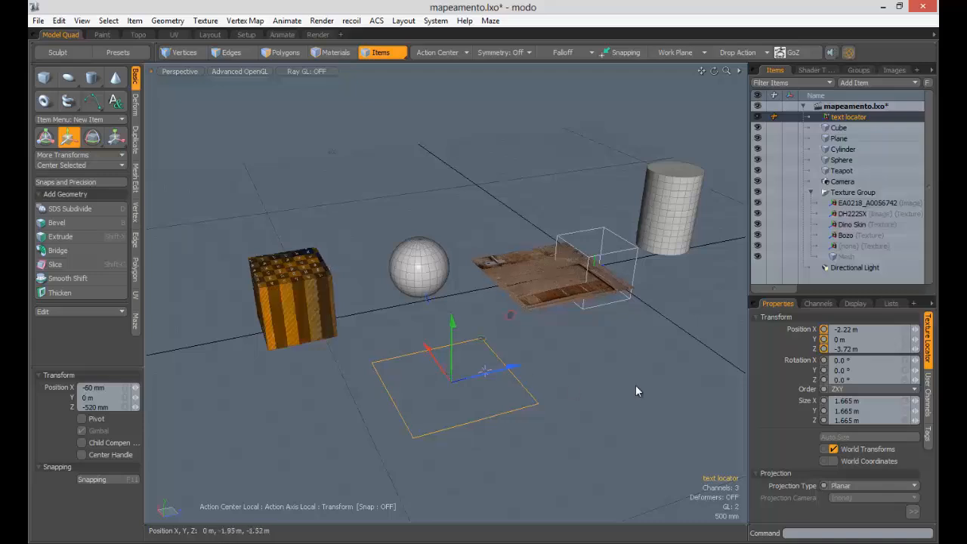
{"action": "key", "text": "q"}
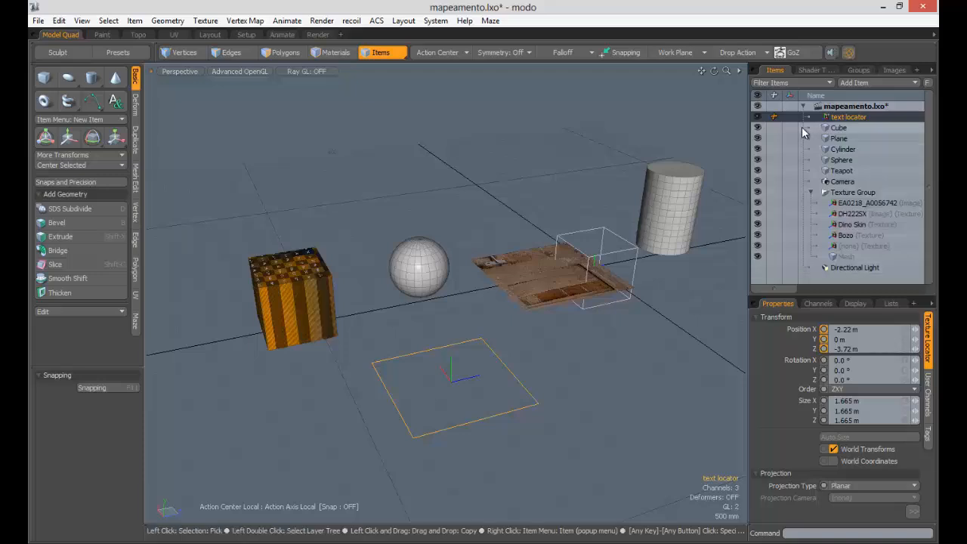
- Swap the Door_old01_007 layer's image for grass_01 and frame the grass plane
{"action": "left_click", "coordinate": [818, 70]}
{"action": "left_click", "coordinate": [831, 170]}
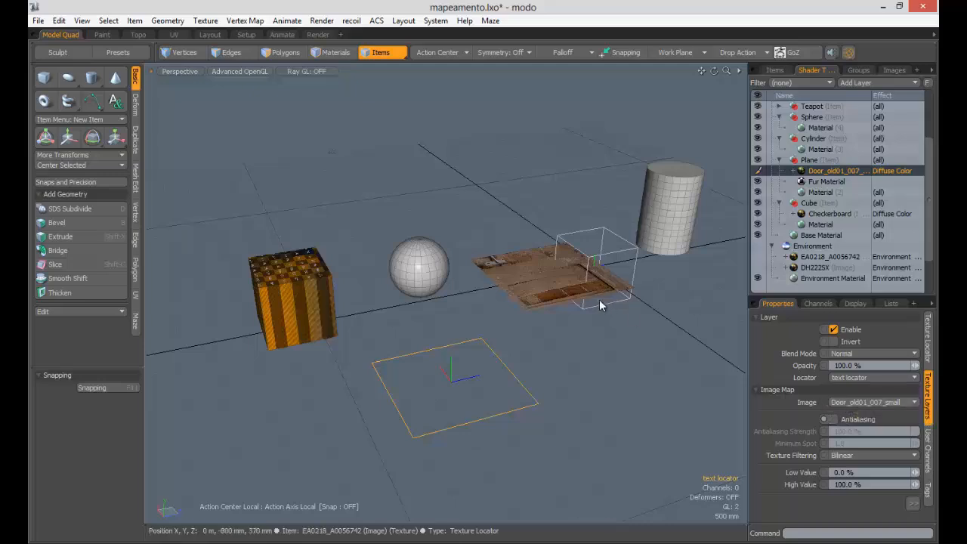
{"action": "left_click", "coordinate": [893, 404]}
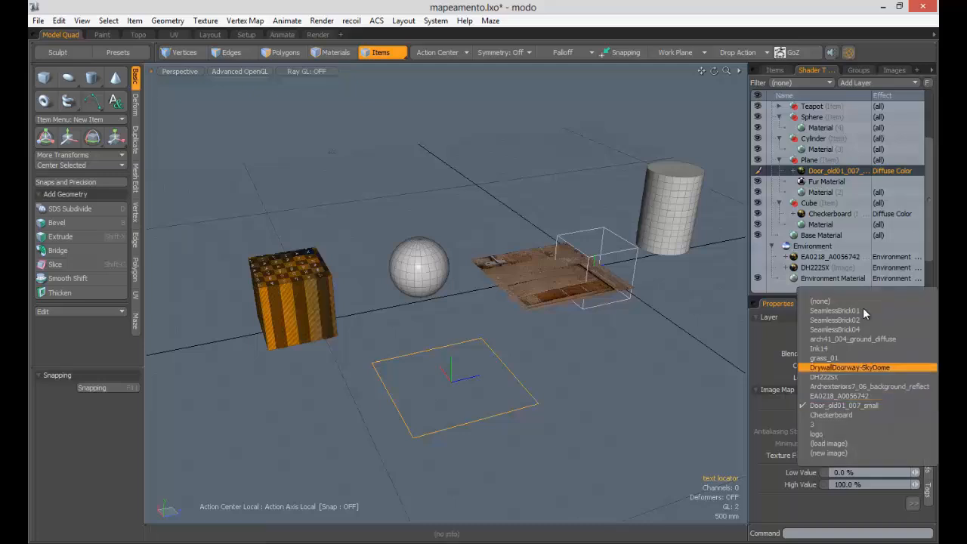
{"action": "left_click", "coordinate": [840, 356]}
{"action": "left_click_drag", "start_coordinate": [556, 283], "coordinate": [490, 249], "text": "alt"}
- Recheck the image choices and browse the loaded image clips in the Images list
{"action": "left_click", "coordinate": [873, 404]}
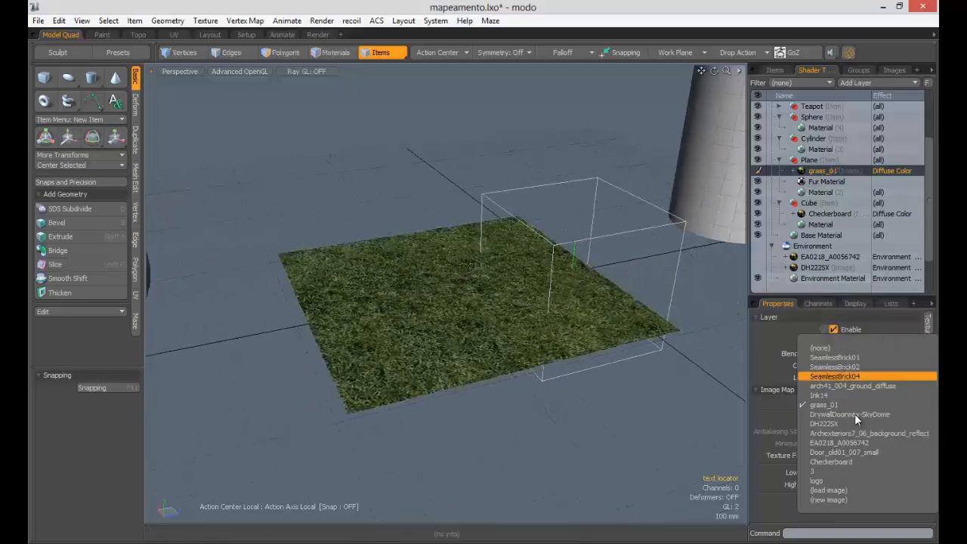
{"action": "left_click", "coordinate": [895, 69]}
{"action": "left_click", "coordinate": [895, 69]}
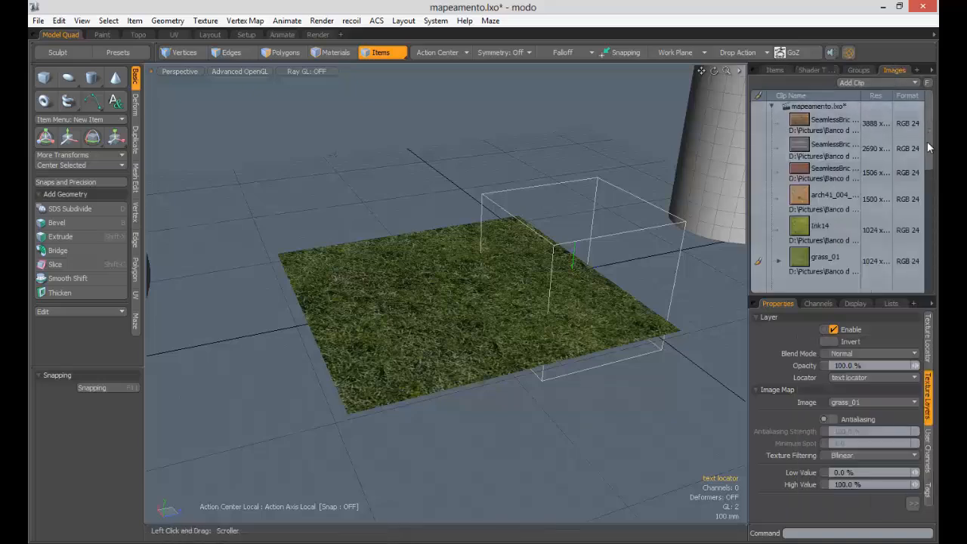
{"action": "scroll", "coordinate": [918, 251], "scroll_direction": "down", "scroll_amount": 5}
{"action": "scroll", "coordinate": [918, 226], "scroll_direction": "up", "scroll_amount": 5}
- Scroll through the loaded image clips and briefly check the Shader Tree
{"action": "scroll", "coordinate": [919, 203], "scroll_direction": "down", "scroll_amount": 5}
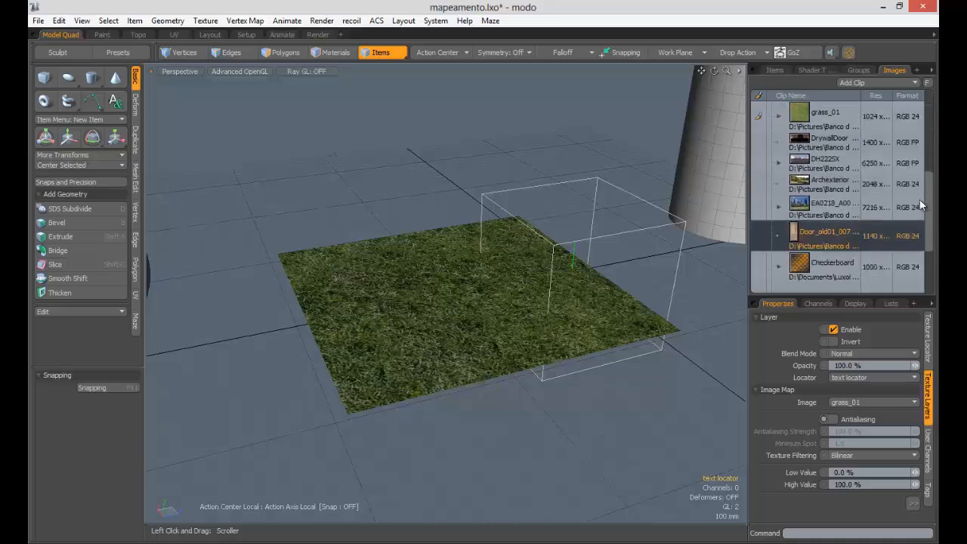
{"action": "scroll", "coordinate": [919, 199], "scroll_direction": "up", "scroll_amount": 5}
{"action": "scroll", "coordinate": [922, 229], "scroll_direction": "down", "scroll_amount": 2}
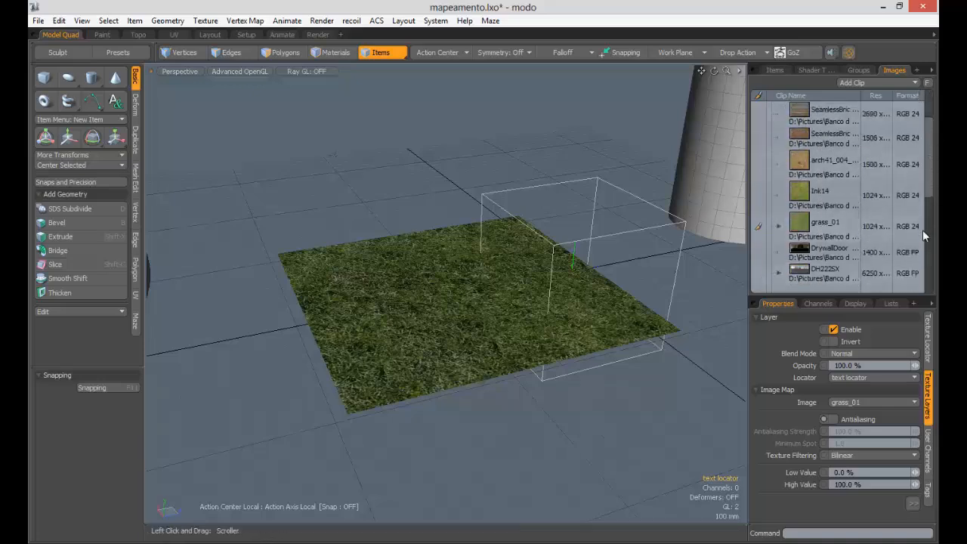
{"action": "scroll", "coordinate": [919, 135], "scroll_direction": "down", "scroll_amount": 3}
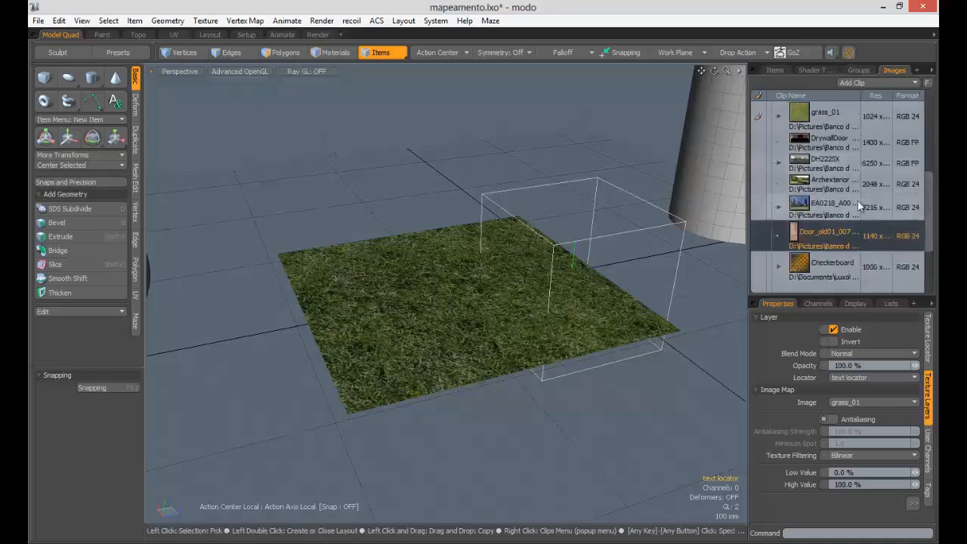
{"action": "scroll", "coordinate": [931, 219], "scroll_direction": "up", "scroll_amount": 4}
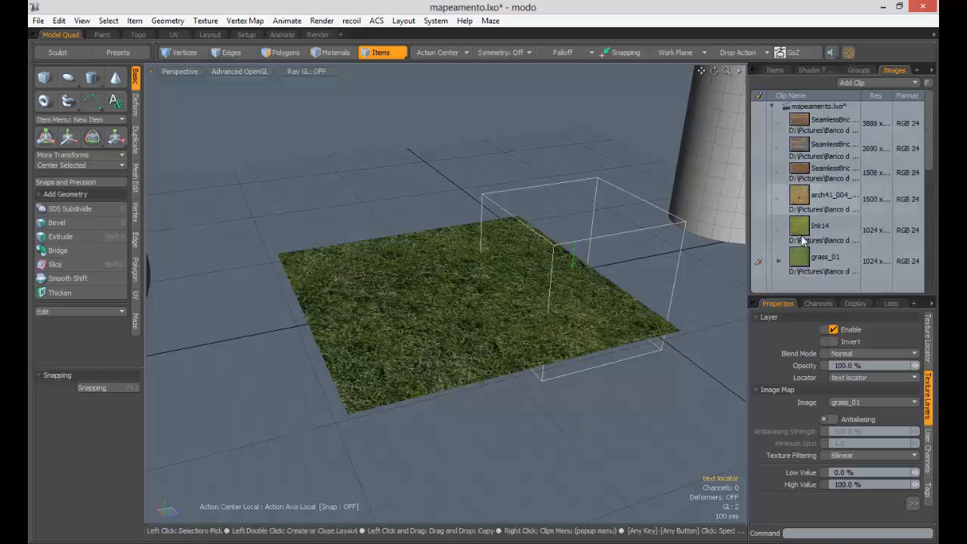
{"action": "scroll", "coordinate": [920, 142], "scroll_direction": "down", "scroll_amount": 3}
{"action": "scroll", "coordinate": [920, 141], "scroll_direction": "up", "scroll_amount": 3}
{"action": "left_click", "coordinate": [815, 69]}
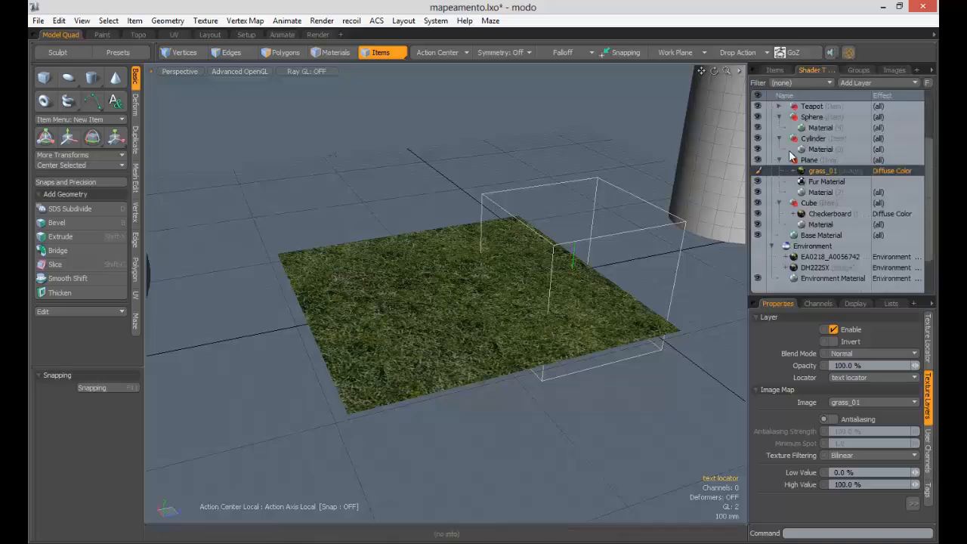
{"action": "scroll", "coordinate": [916, 211], "scroll_direction": "up", "scroll_amount": 3}
{"action": "scroll", "coordinate": [916, 211], "scroll_direction": "down", "scroll_amount": 4}
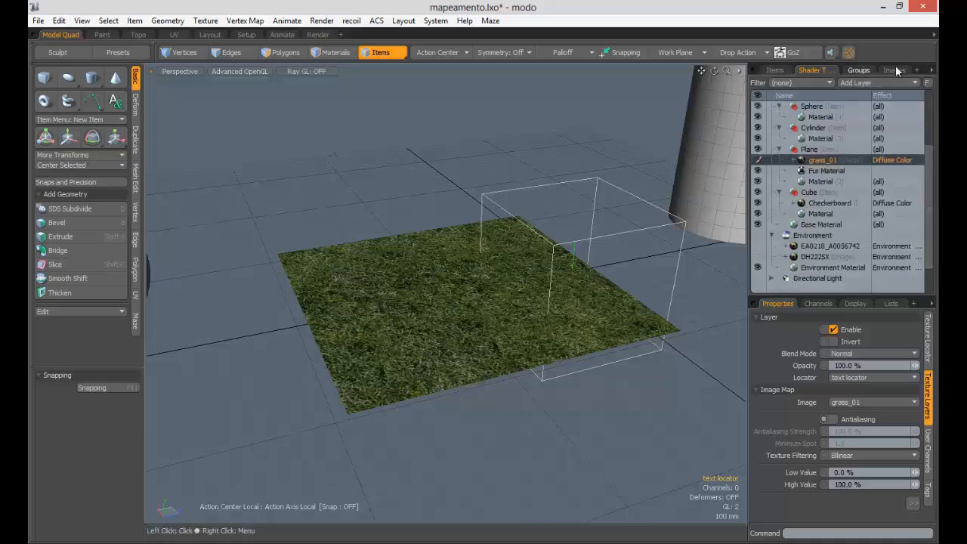
- Return to the Images list and drag its left edge to widen the panel
{"action": "left_click", "coordinate": [895, 70]}
{"action": "scroll", "coordinate": [917, 238], "scroll_direction": "down", "scroll_amount": 3}
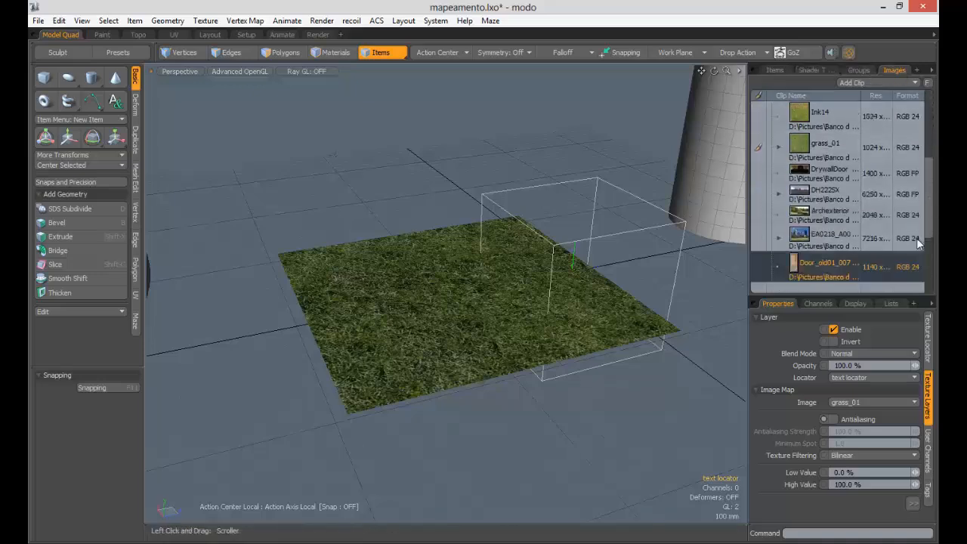
{"action": "scroll", "coordinate": [914, 245], "scroll_direction": "down", "scroll_amount": 2}
{"action": "scroll", "coordinate": [912, 249], "scroll_direction": "up", "scroll_amount": 5}
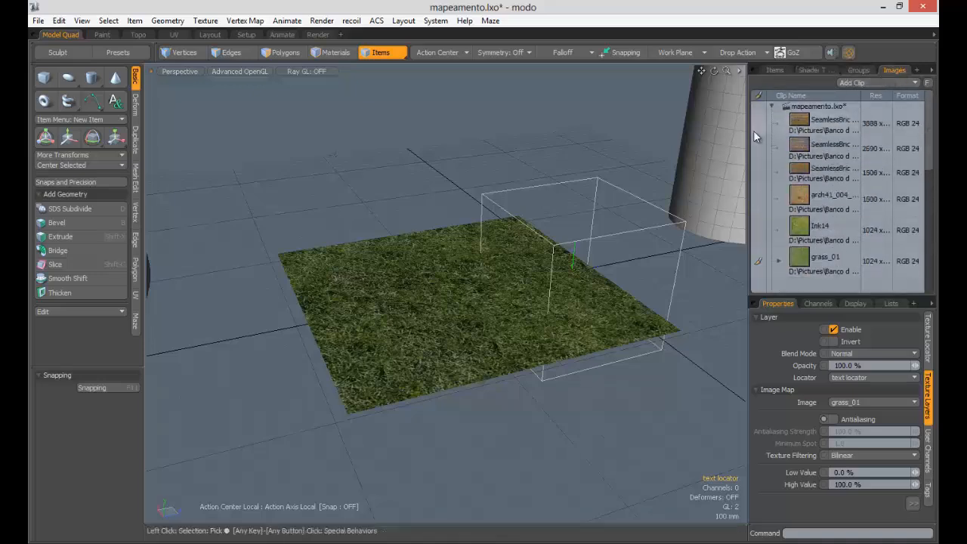
{"action": "left_click_drag", "start_coordinate": [748, 130], "coordinate": [701, 130]}
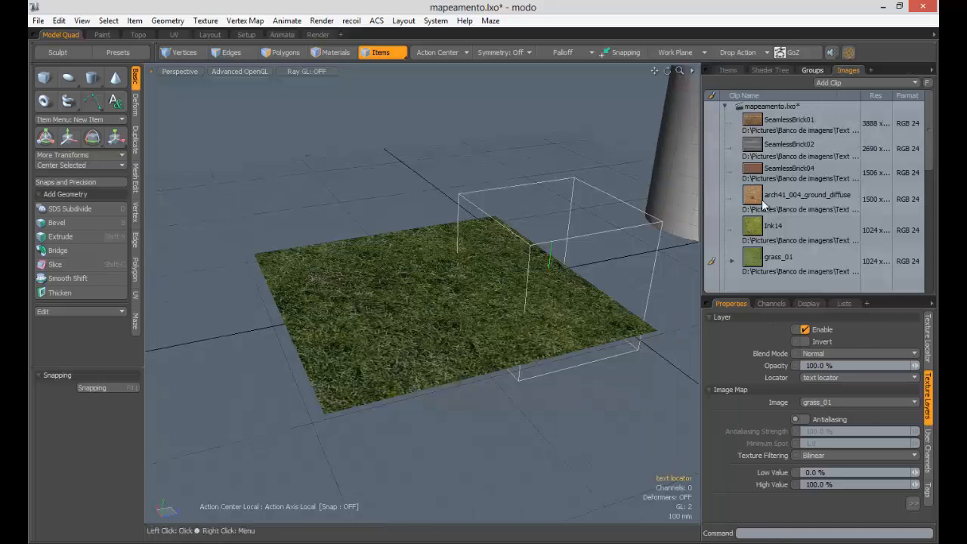
- Add an image map layer from a loaded clip in the Shader Tree
{"action": "left_click", "coordinate": [770, 69]}
{"action": "left_click", "coordinate": [881, 78]}
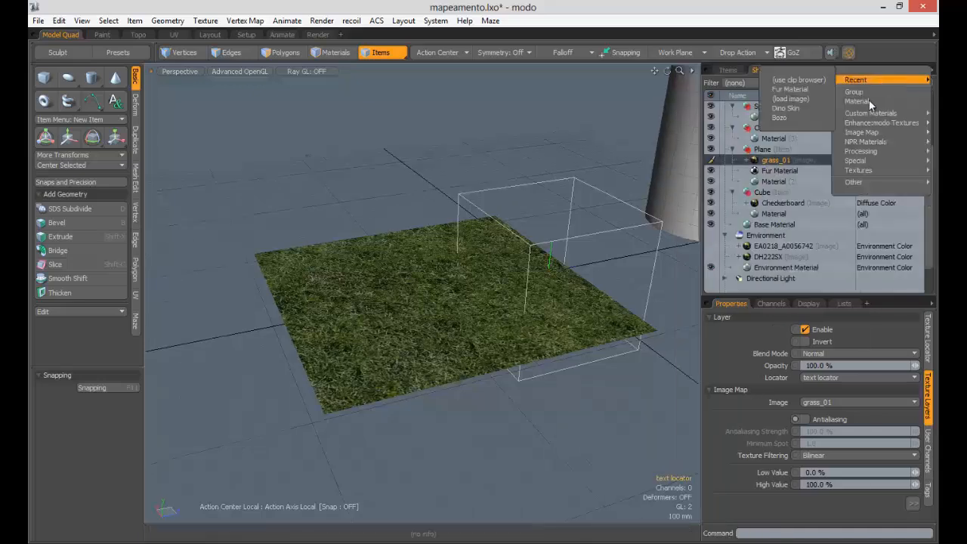
{"action": "mouse_move", "coordinate": [876, 124]}
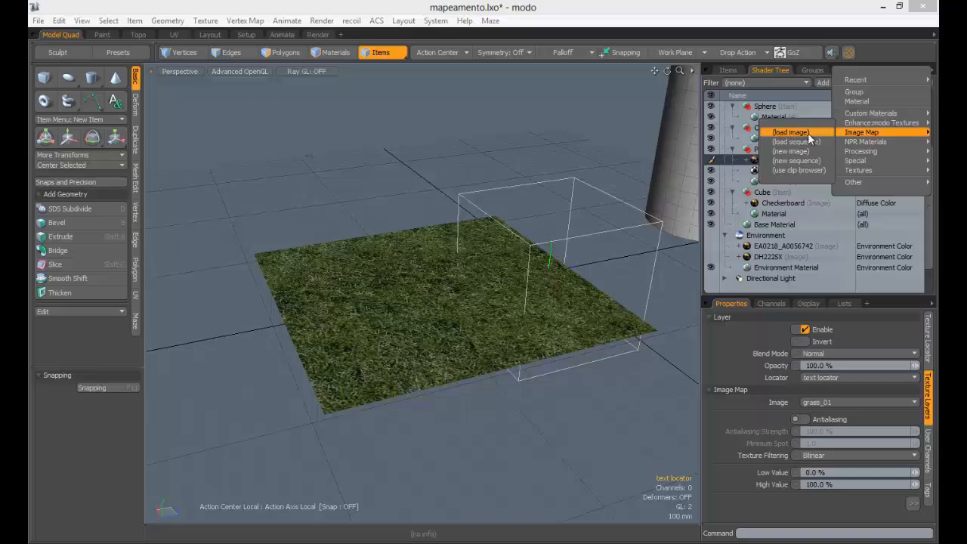
{"action": "left_click", "coordinate": [785, 170]}
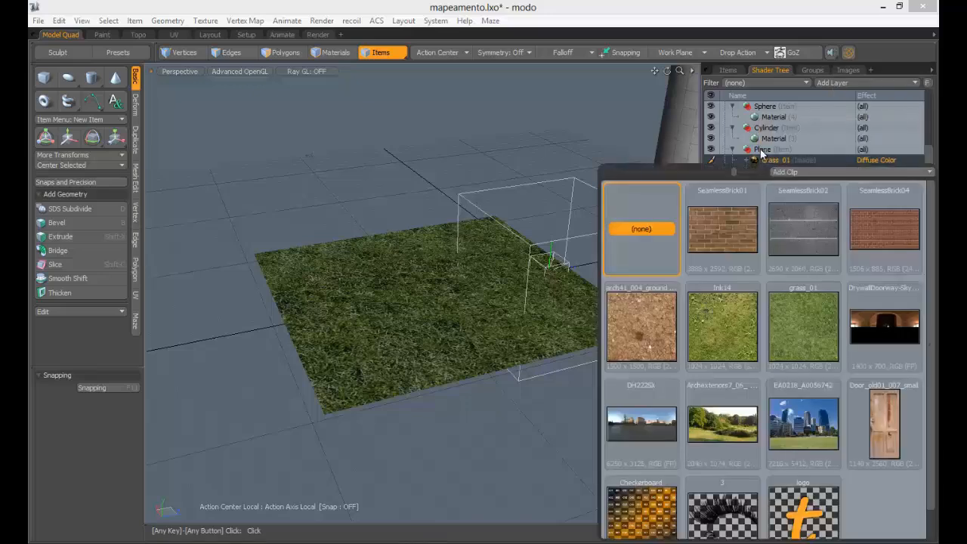
{"action": "left_click", "coordinate": [883, 57]}
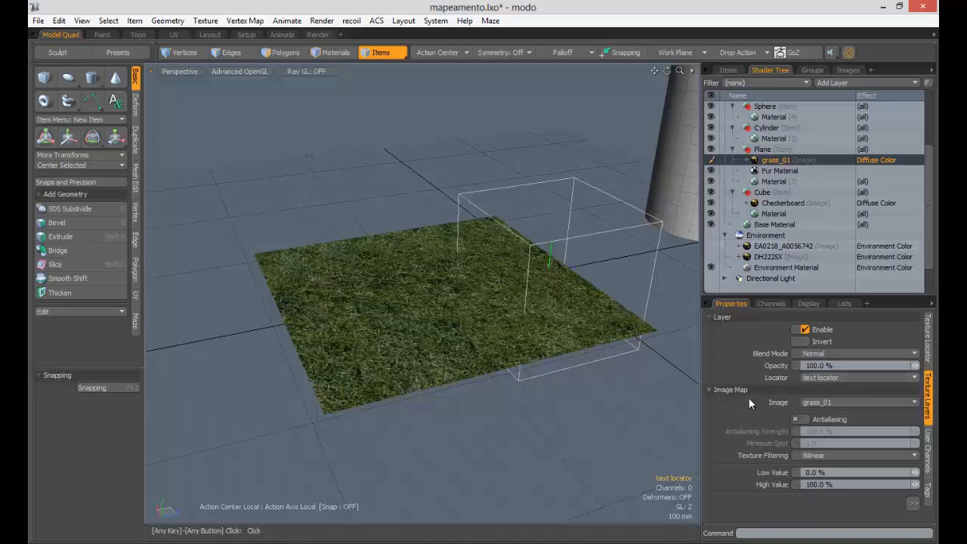
- Try several images on the plane's layer, settling on Door_old01_007_small
{"action": "left_click", "coordinate": [848, 403]}
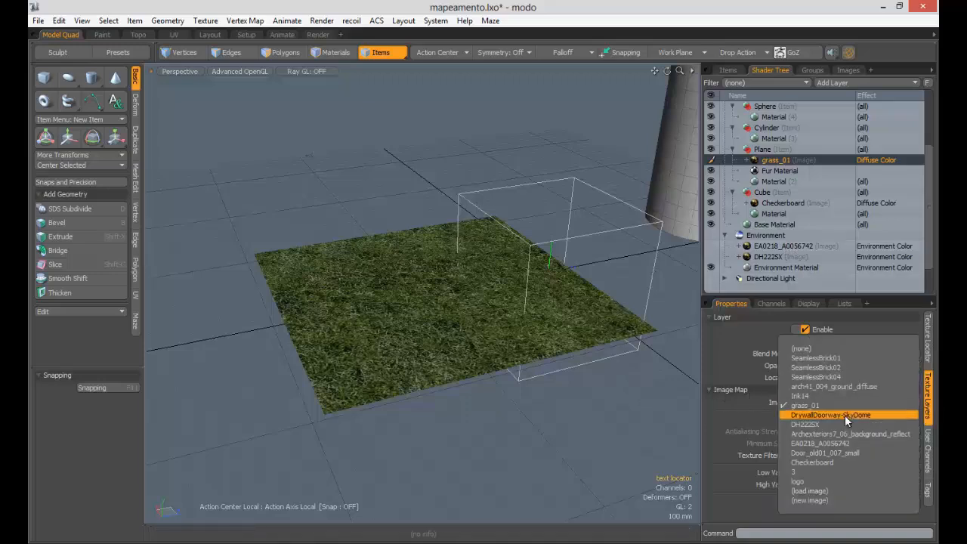
{"action": "left_click", "coordinate": [832, 473]}
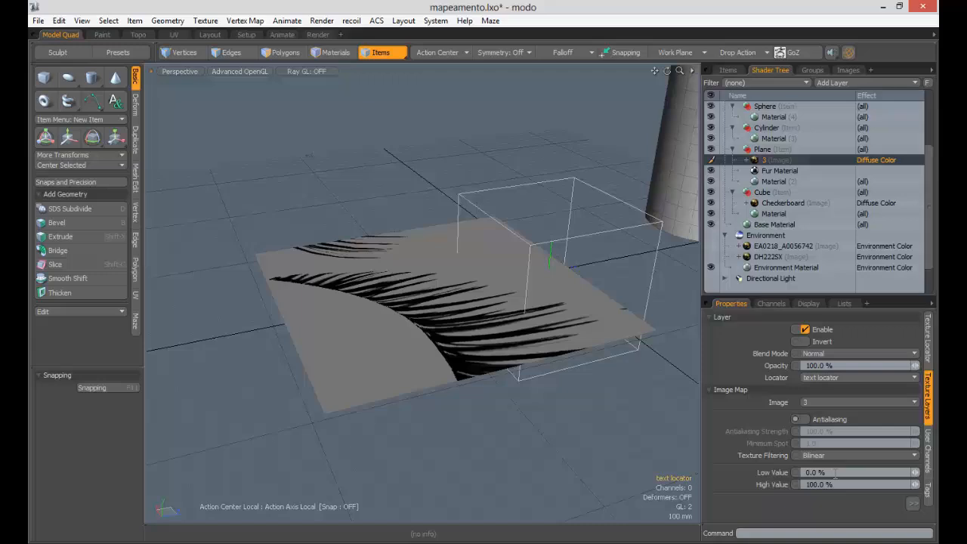
{"action": "left_click", "coordinate": [847, 403]}
{"action": "left_click", "coordinate": [839, 393]}
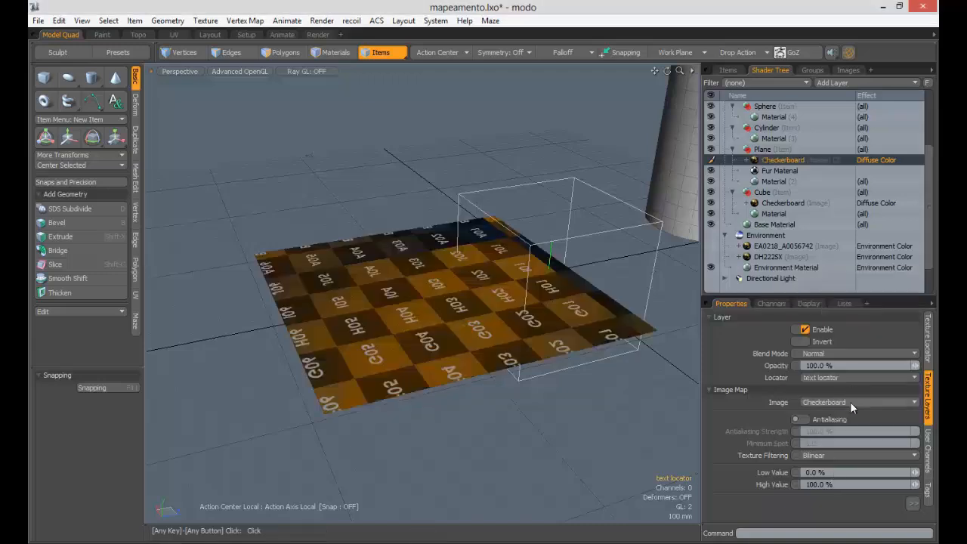
{"action": "left_click", "coordinate": [850, 401]}
{"action": "left_click", "coordinate": [838, 373]}
{"action": "left_click", "coordinate": [831, 401]}
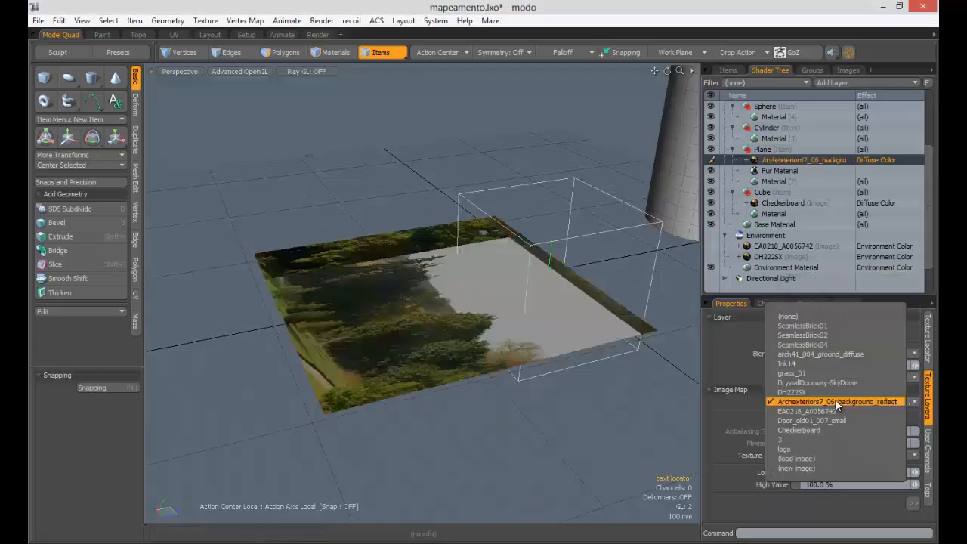
{"action": "left_click", "coordinate": [829, 361]}
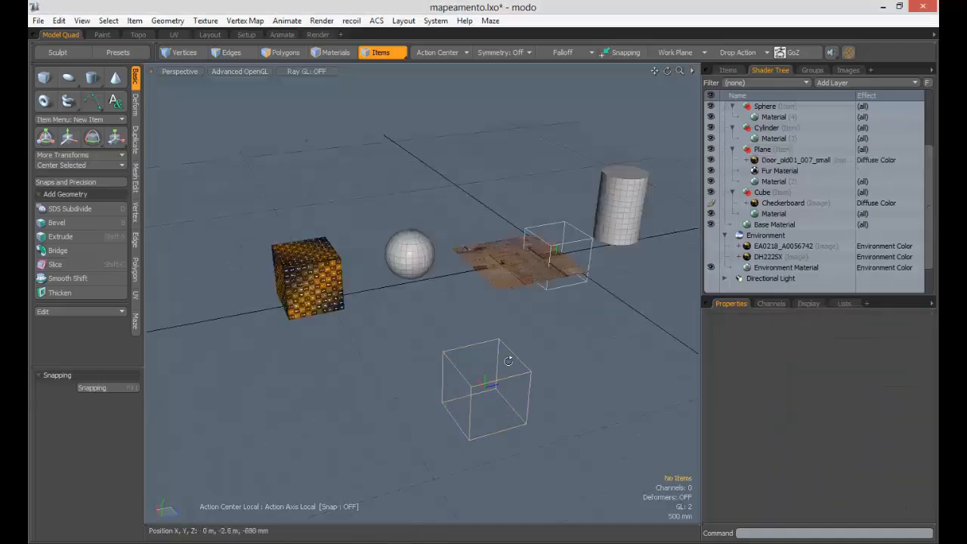
- Move the EA0218_A0056742 texture locator beside the cube and drag it out of Texture Group
{"action": "left_click_drag", "start_coordinate": [483, 333], "coordinate": [520, 344], "text": "alt"}
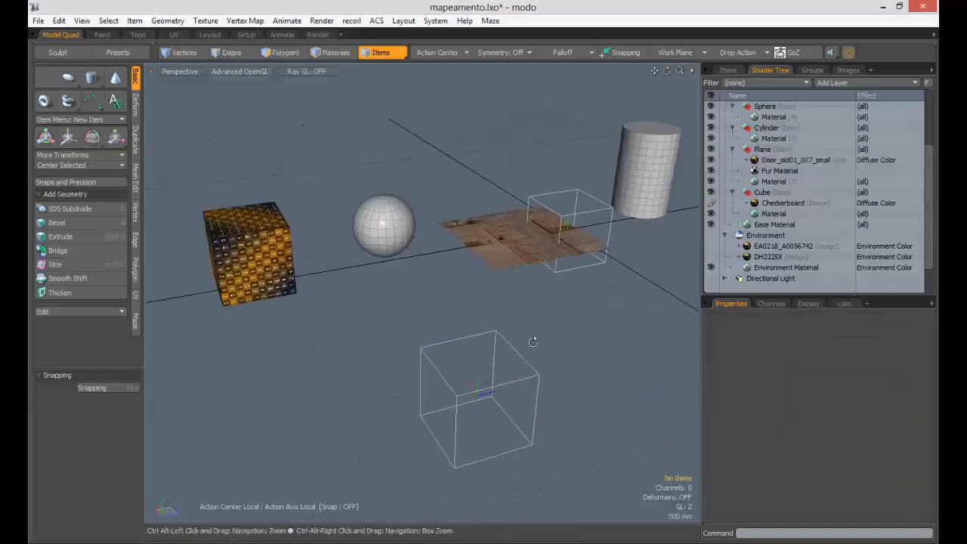
{"action": "left_click", "coordinate": [596, 219]}
{"action": "key", "text": "w"}
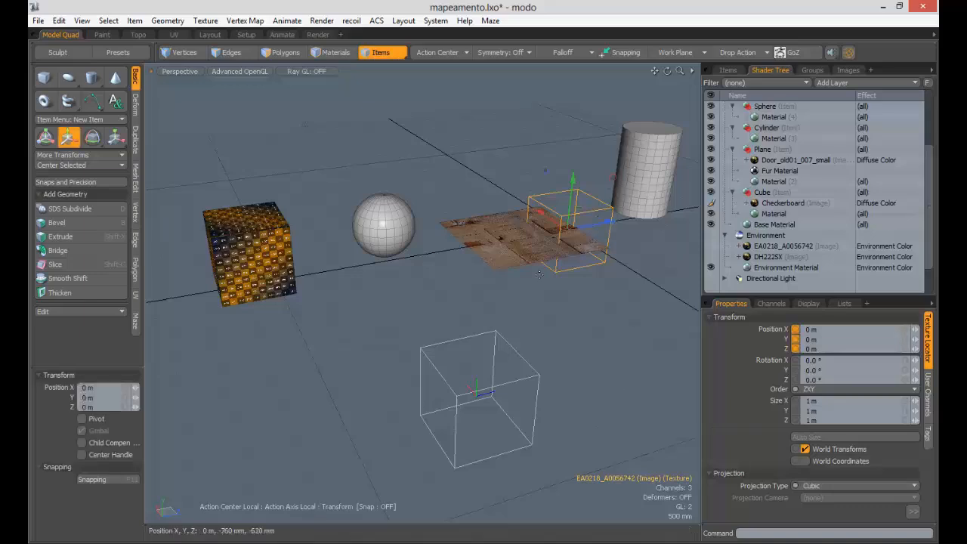
{"action": "left_click_drag", "start_coordinate": [565, 229], "coordinate": [325, 325]}
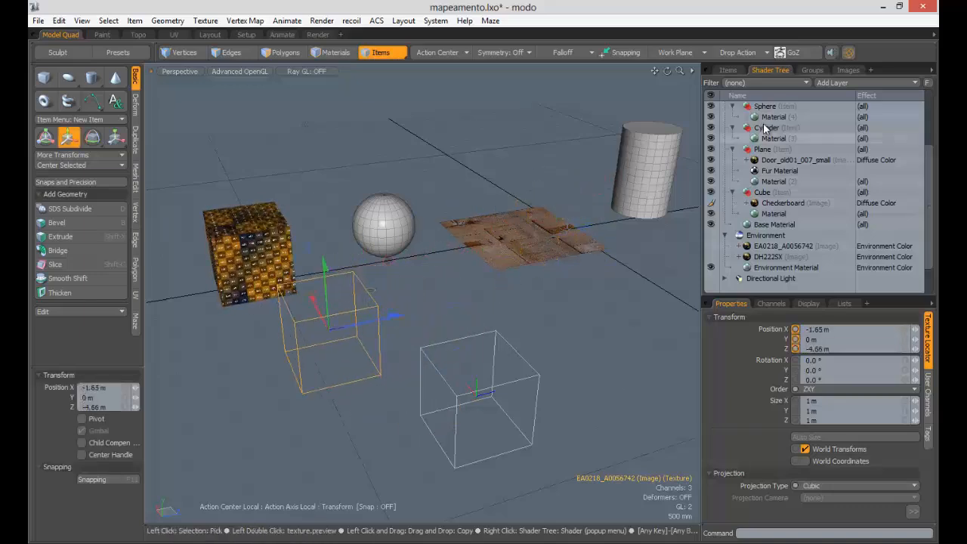
{"action": "left_click", "coordinate": [727, 69]}
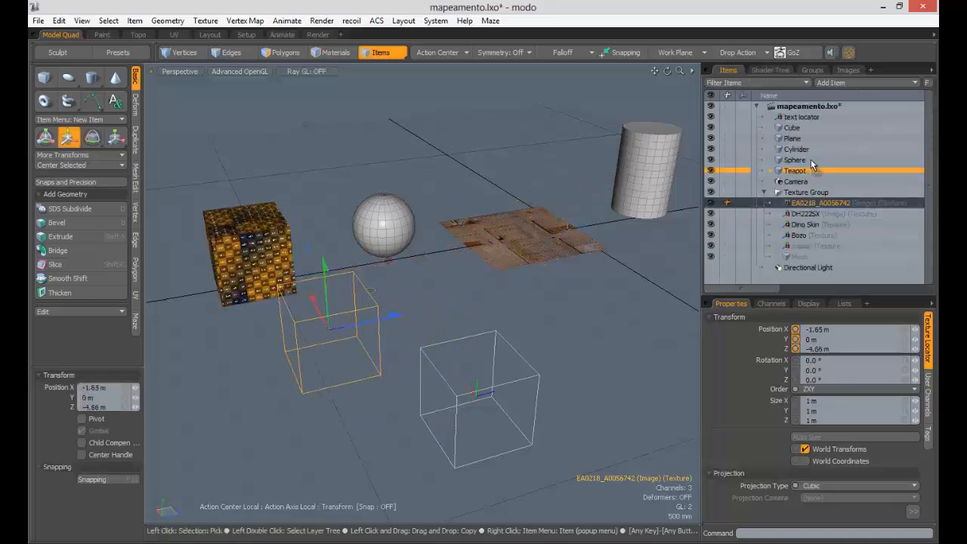
{"action": "left_click_drag", "start_coordinate": [809, 120], "coordinate": [793, 129]}
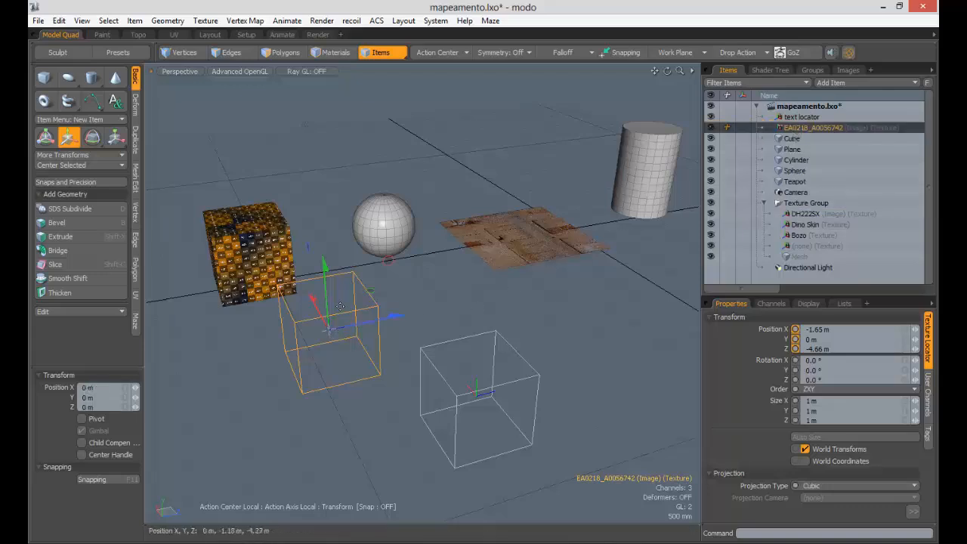
- Move the cube across the floor to X 8.74 m, Y 510 mm, Z 4.76 m
{"action": "left_click", "coordinate": [236, 239]}
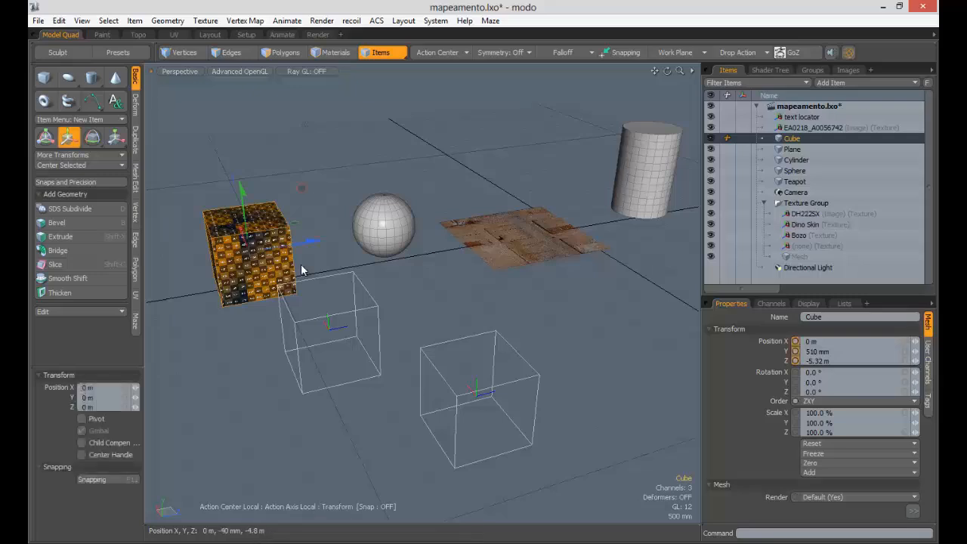
{"action": "left_click_drag", "start_coordinate": [295, 221], "coordinate": [357, 306]}
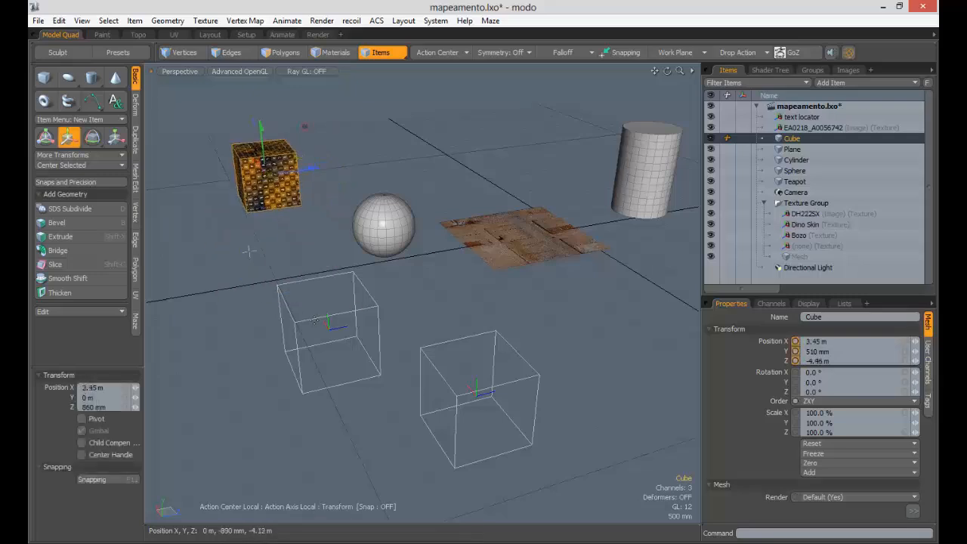
{"action": "left_click_drag", "start_coordinate": [265, 179], "coordinate": [513, 259], "text": "alt"}
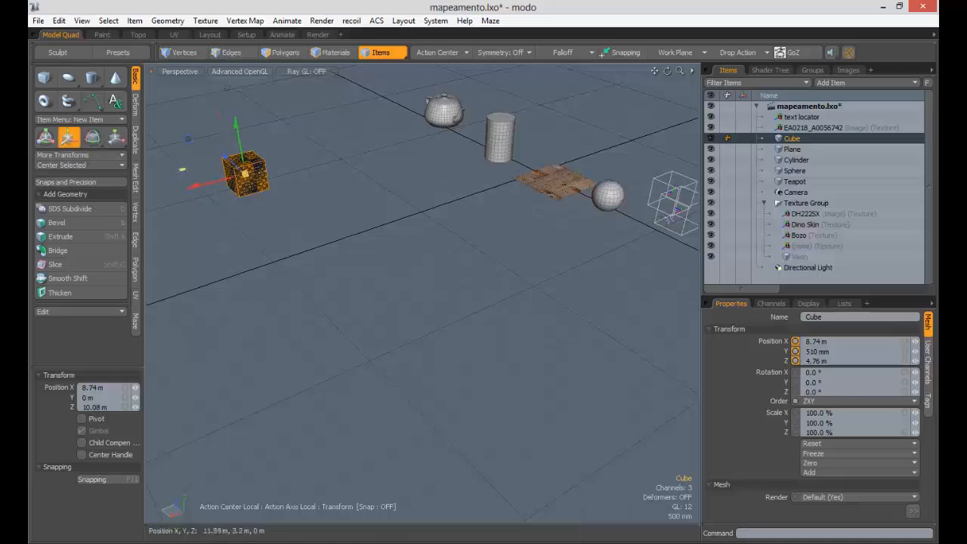
- Move the EA0218_A0056742 locator toward the cube and parent it under Cube
{"action": "left_click_drag", "start_coordinate": [245, 174], "coordinate": [544, 257]}
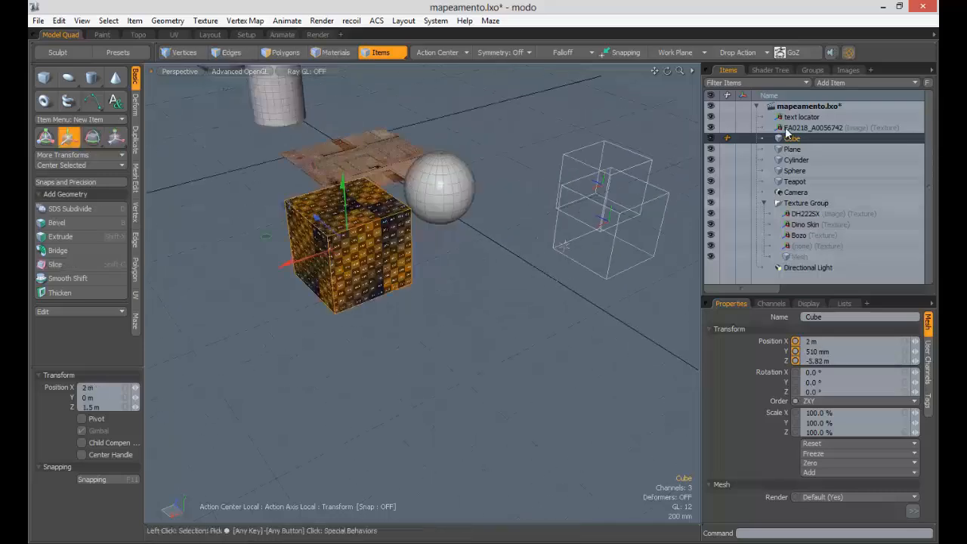
{"action": "left_click", "coordinate": [789, 128]}
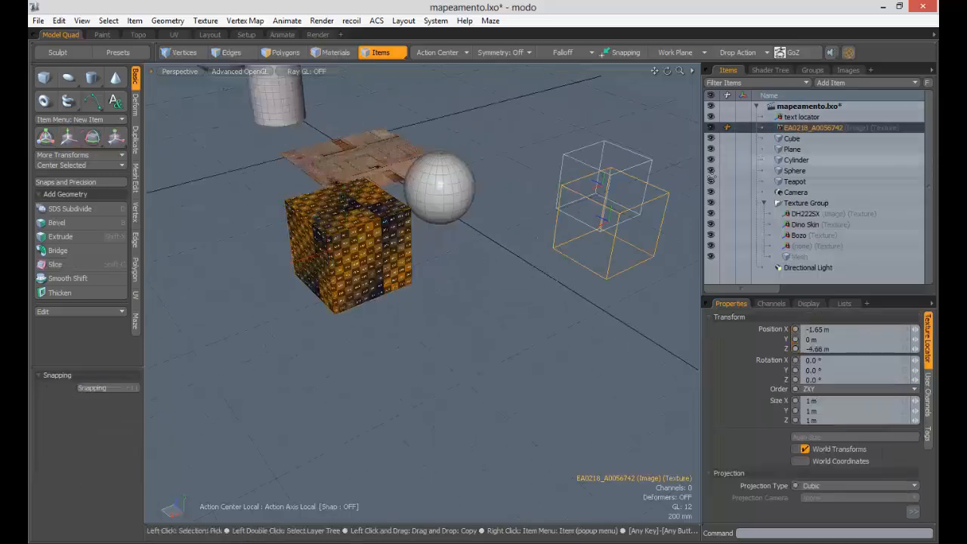
{"action": "key", "text": "w"}
{"action": "left_click_drag", "start_coordinate": [534, 216], "coordinate": [474, 247]}
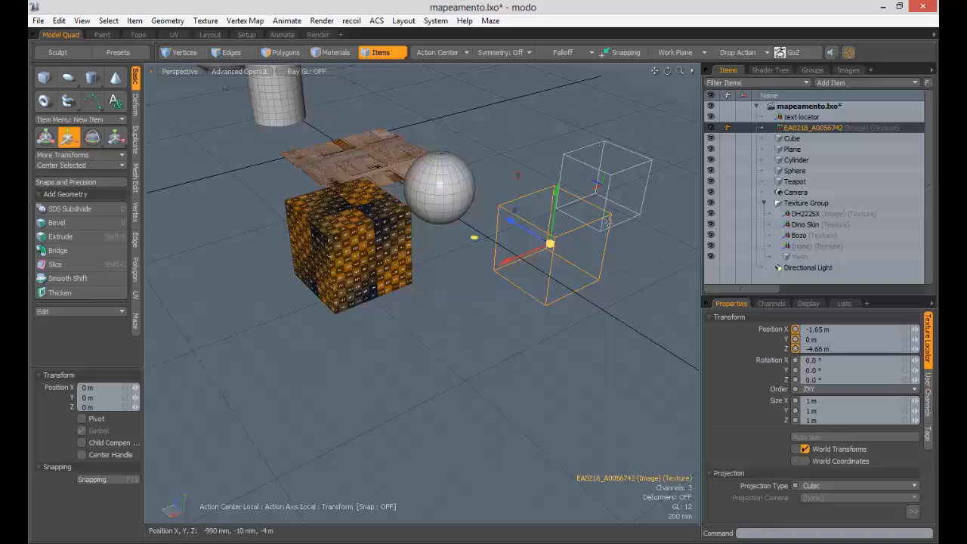
{"action": "left_click", "coordinate": [806, 130]}
{"action": "left_click_drag", "start_coordinate": [806, 129], "coordinate": [789, 141]}
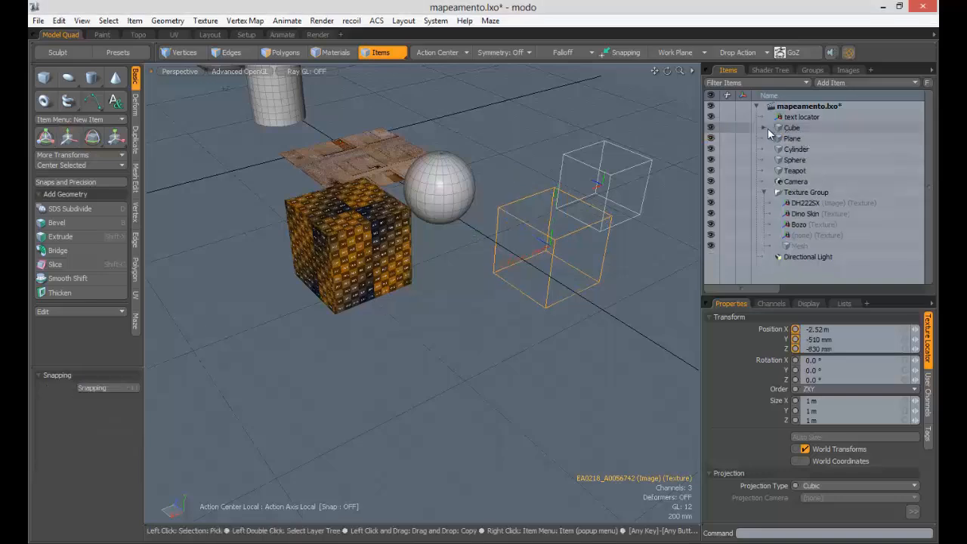
{"action": "left_click", "coordinate": [765, 126]}
- Move the cube further forward across the floor
{"action": "left_click", "coordinate": [403, 273]}
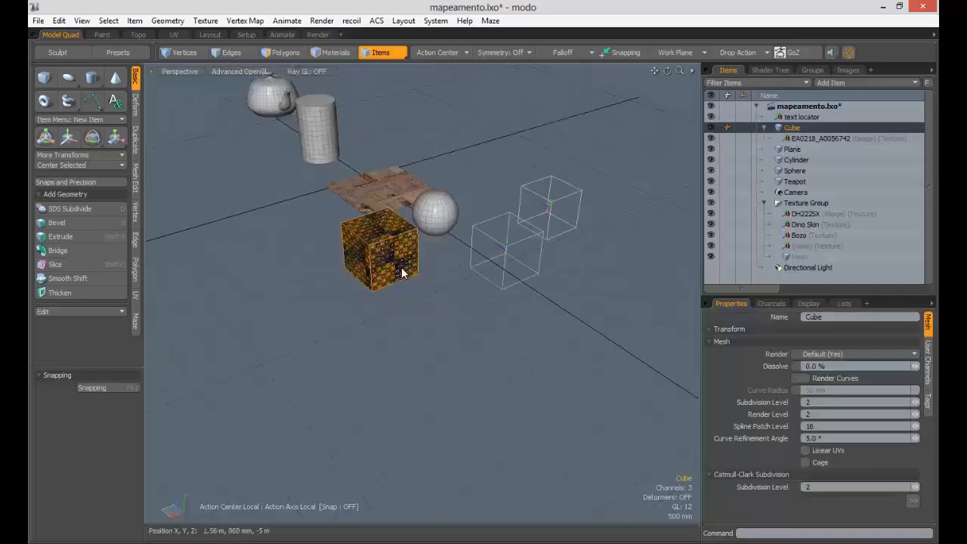
{"action": "key", "text": "w"}
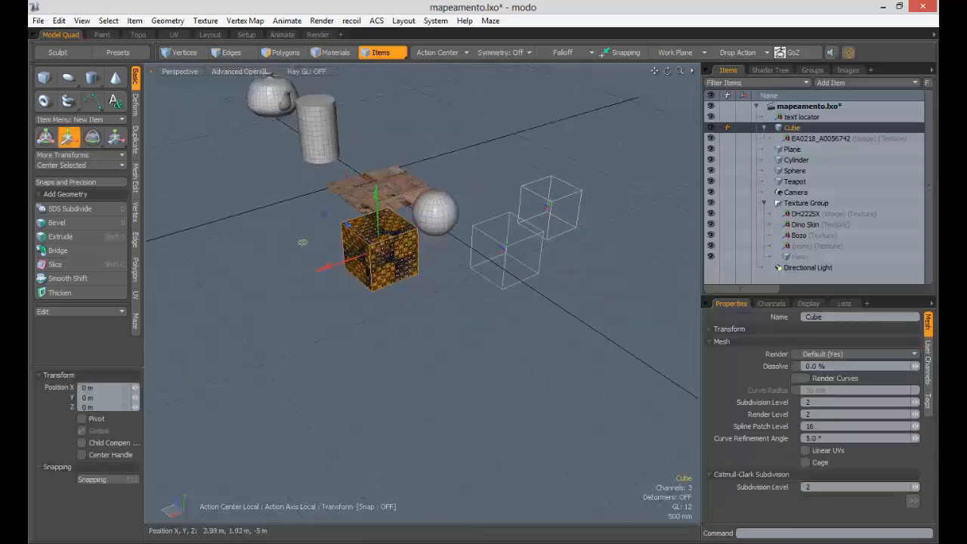
{"action": "left_click_drag", "start_coordinate": [303, 242], "coordinate": [388, 330]}
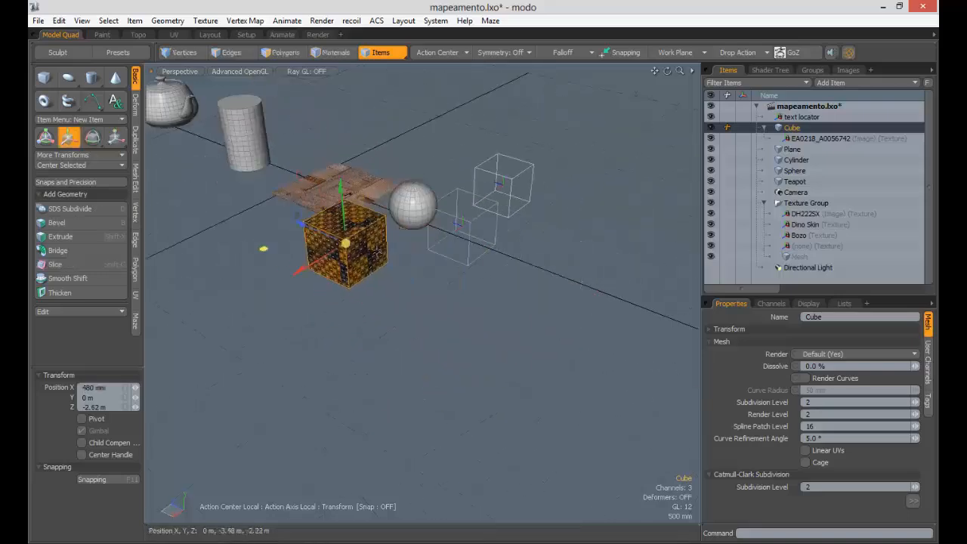
{"action": "left_click_drag", "start_coordinate": [345, 242], "coordinate": [340, 321]}
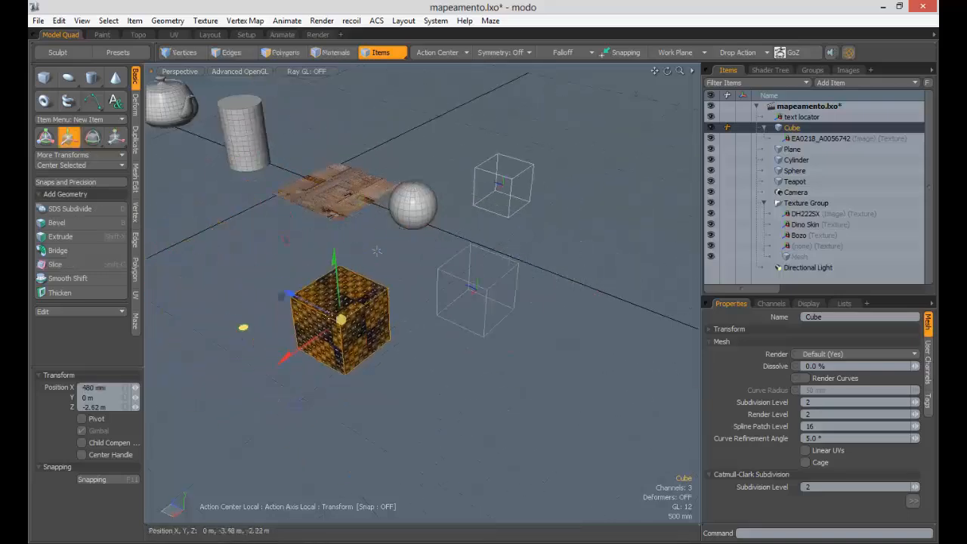
{"action": "left_click", "coordinate": [795, 140]}
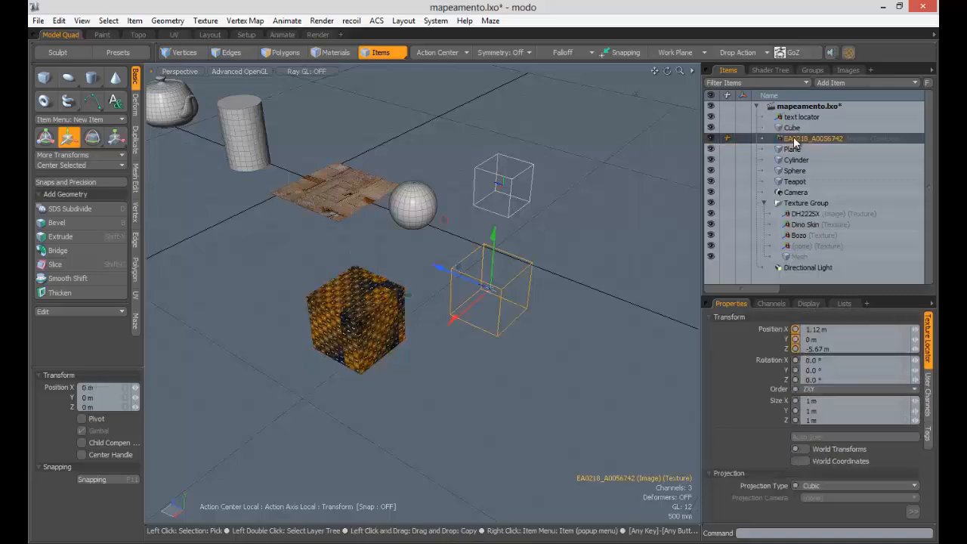
- Parent the EA0218_A0056742 texture locator under the Cube in the Items list
{"action": "left_click_drag", "start_coordinate": [794, 142], "coordinate": [808, 167]}
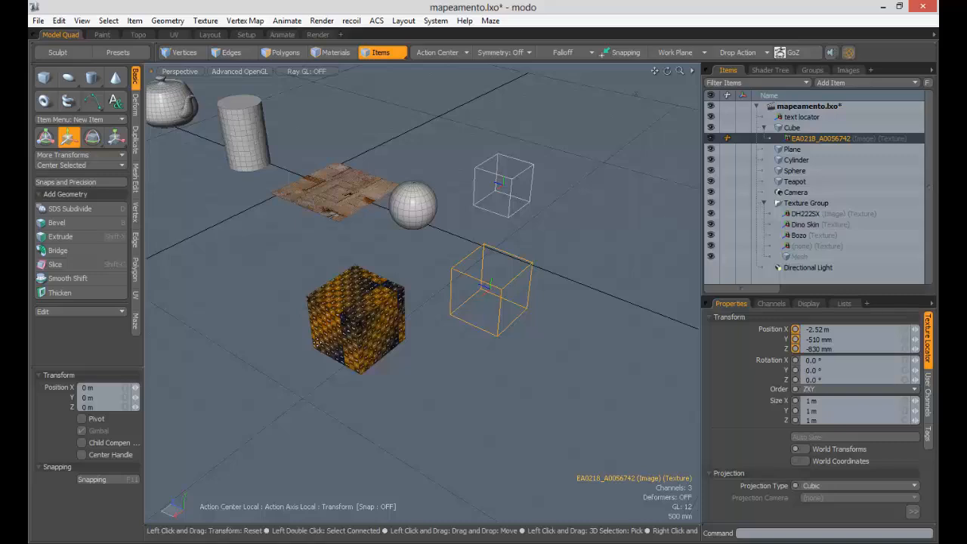
{"action": "key", "text": "q"}
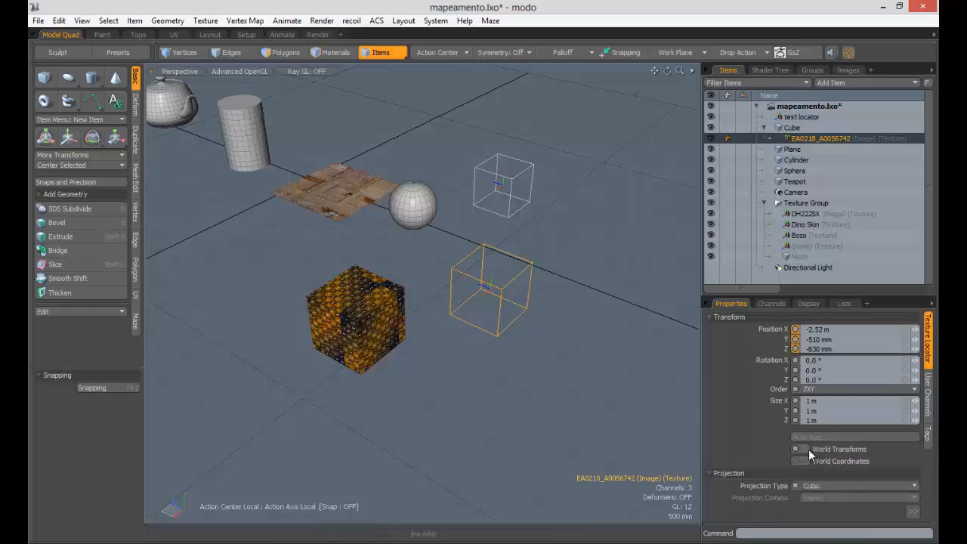
{"action": "key", "text": "w"}
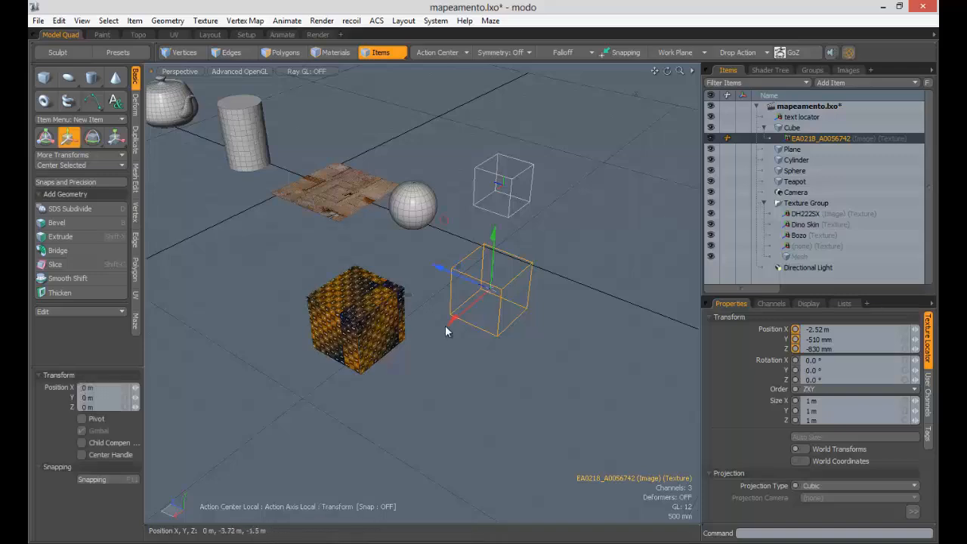
- Move the cube to about X -580 mm, Z -1.04 m, checking the texture follows
{"action": "left_click", "coordinate": [374, 296]}
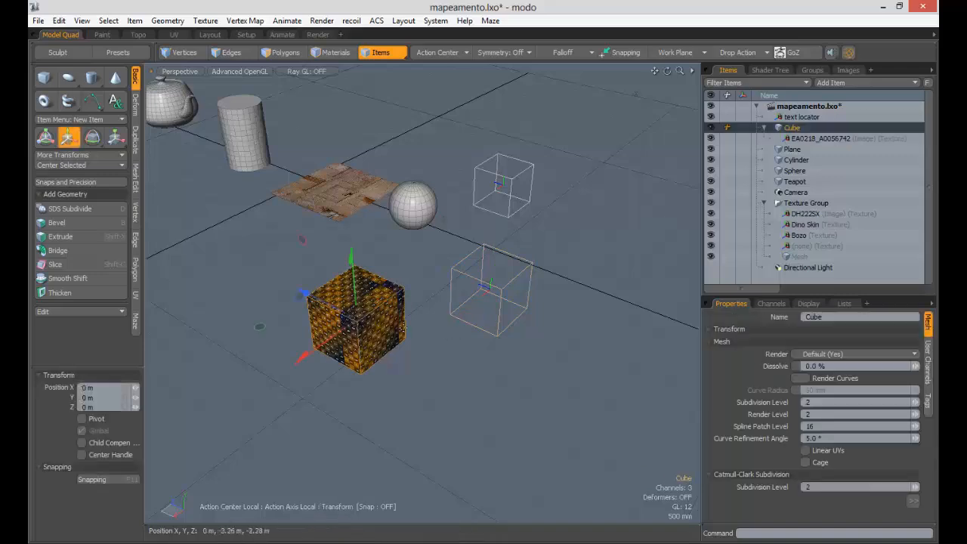
{"action": "mouse_move", "coordinate": [259, 326]}
{"action": "left_mouse_down"}
{"action": "mouse_move", "coordinate": [358, 360]}
{"action": "mouse_move", "coordinate": [294, 304]}
{"action": "mouse_move", "coordinate": [259, 337]}
{"action": "left_mouse_up"}
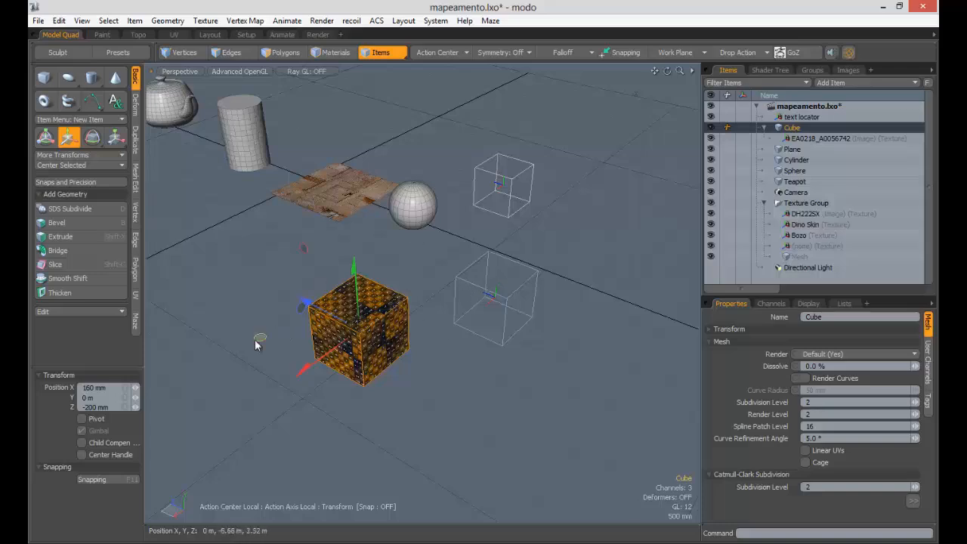
{"action": "left_click_drag", "start_coordinate": [255, 340], "coordinate": [335, 329]}
{"action": "left_click_drag", "start_coordinate": [344, 306], "coordinate": [247, 271], "text": "ctrl+alt"}
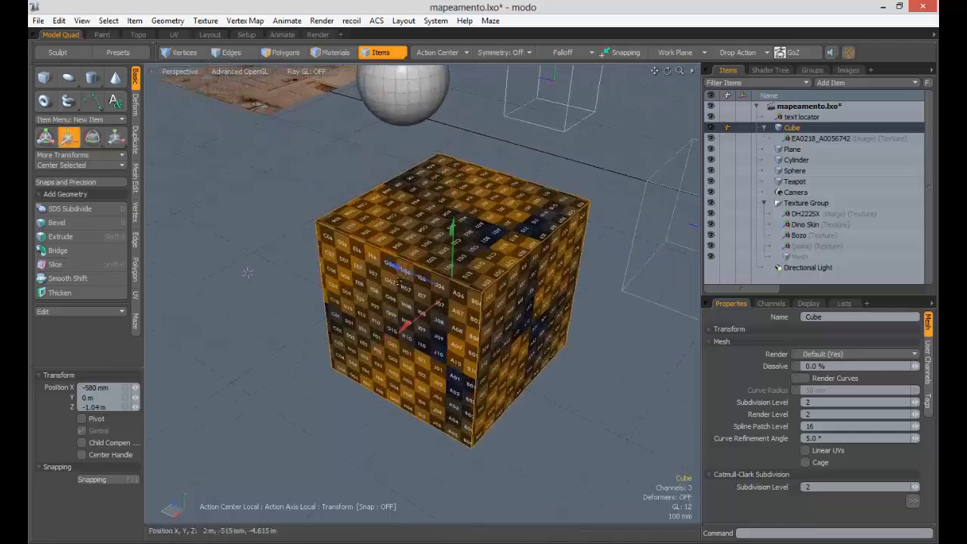
- Turn on World Transforms for the EA0218_A0056742 texture locator
{"action": "left_click_drag", "start_coordinate": [368, 301], "coordinate": [427, 263], "text": "alt"}
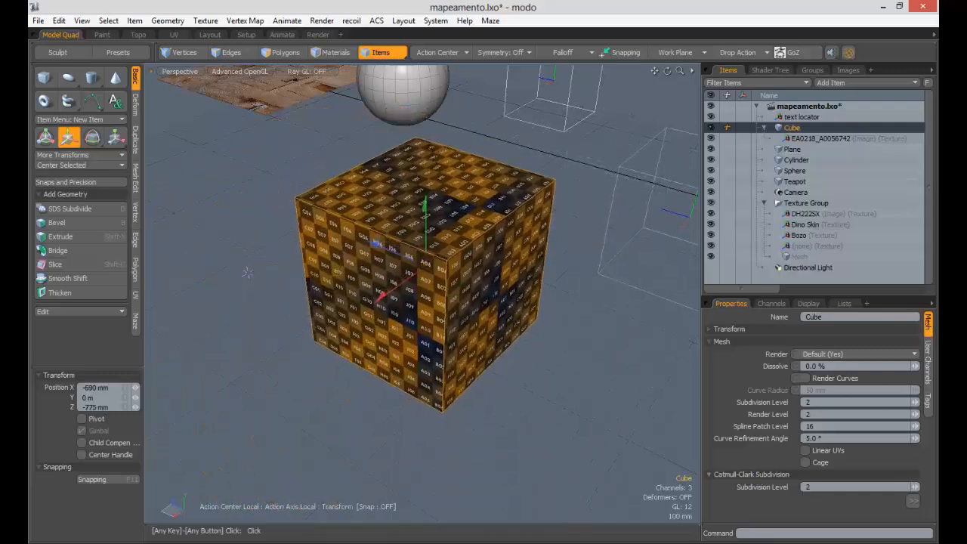
{"action": "left_click", "coordinate": [820, 138]}
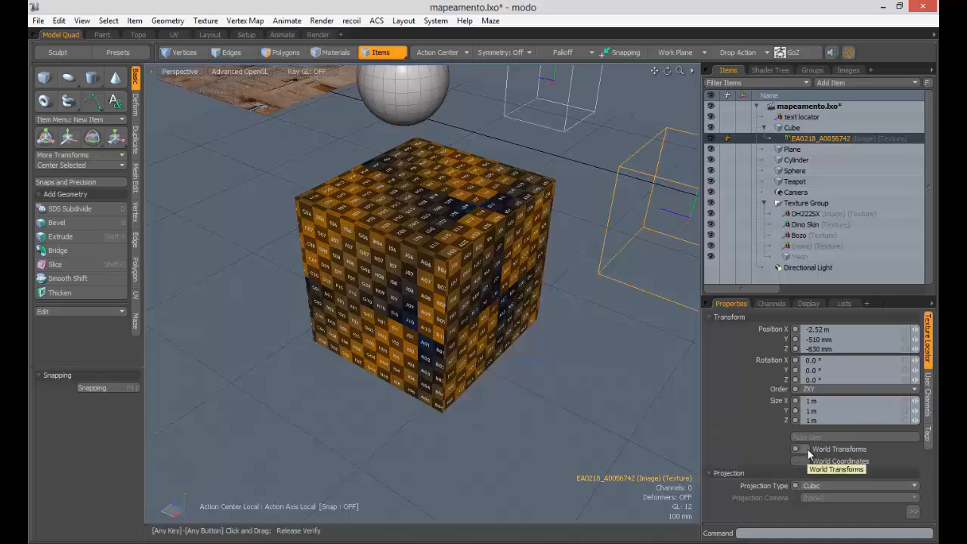
{"action": "left_click", "coordinate": [805, 450]}
- Move the cube near the origin, to about X -16 mm, Z -1.626 m
{"action": "left_click_drag", "start_coordinate": [518, 311], "coordinate": [478, 257], "text": "ctrl+alt"}
{"action": "left_click", "coordinate": [480, 259]}
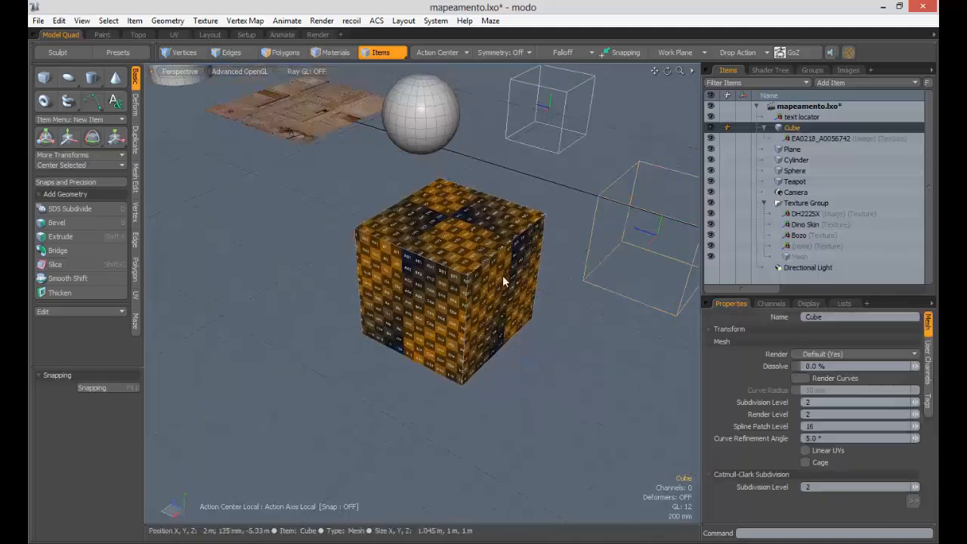
{"action": "key", "text": "w"}
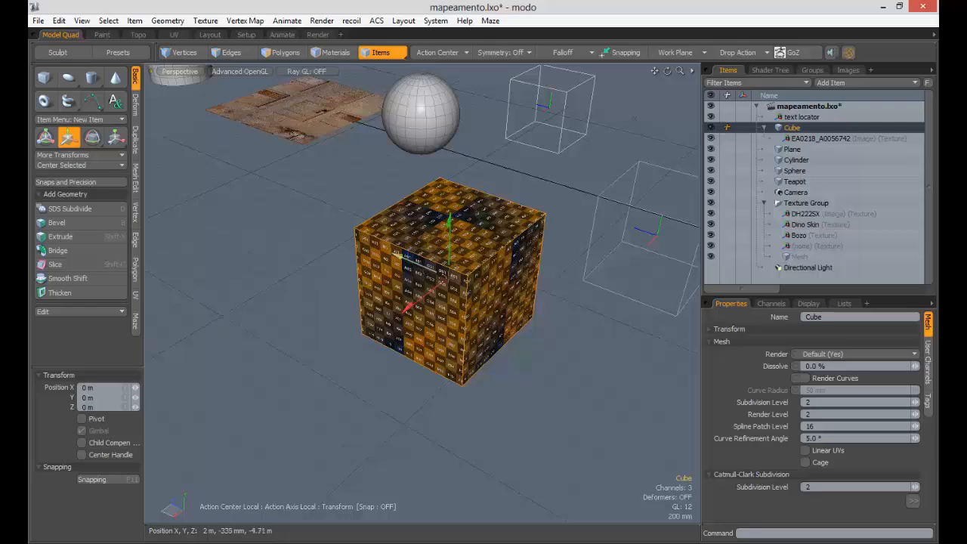
{"action": "left_click_drag", "start_coordinate": [442, 280], "coordinate": [440, 310], "text": "alt"}
{"action": "scroll", "coordinate": [440, 315], "scroll_direction": "up", "scroll_amount": 6}
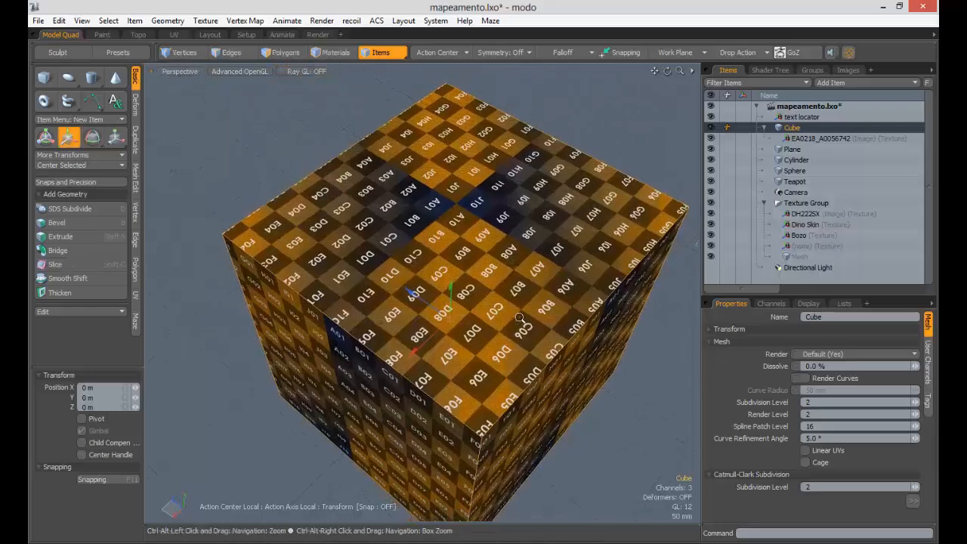
{"action": "left_click_drag", "start_coordinate": [382, 321], "coordinate": [454, 312]}
- Slide the cube along Z and back near the origin
{"action": "left_click_drag", "start_coordinate": [387, 278], "coordinate": [306, 260]}
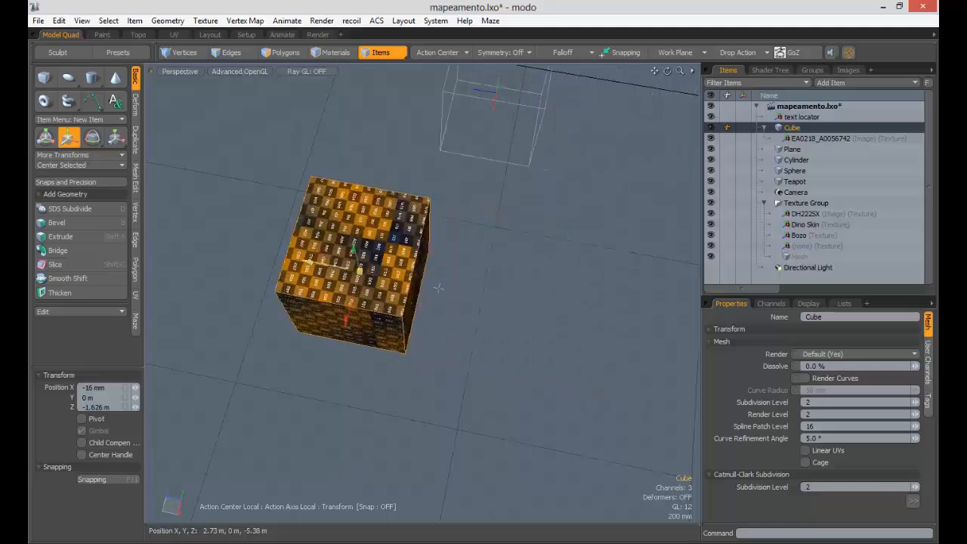
{"action": "left_click_drag", "start_coordinate": [439, 288], "coordinate": [388, 278]}
{"action": "key", "text": "q"}
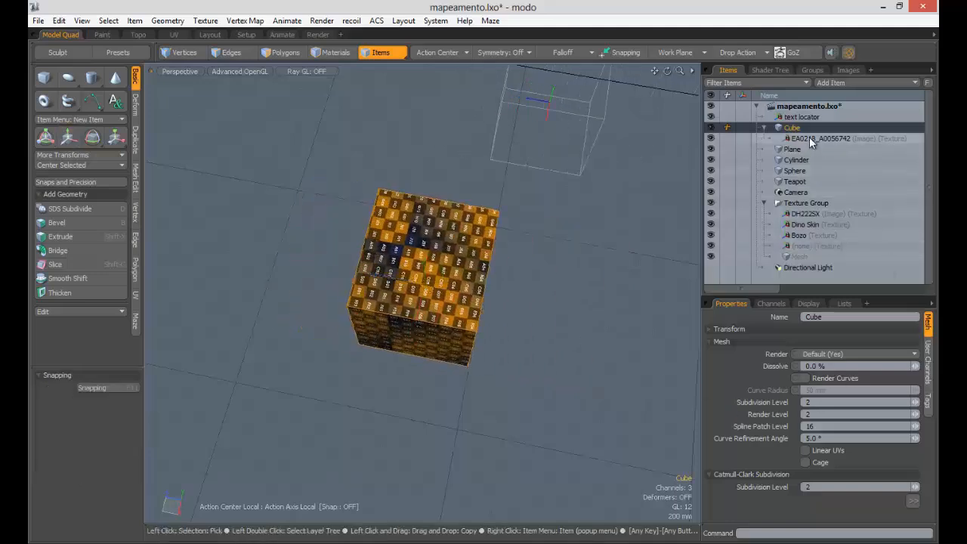
- Map the EA0218_A0056742 texture in World Coordinates and move the cube left to compare
{"action": "left_click", "coordinate": [808, 137]}
{"action": "left_click", "coordinate": [804, 460]}
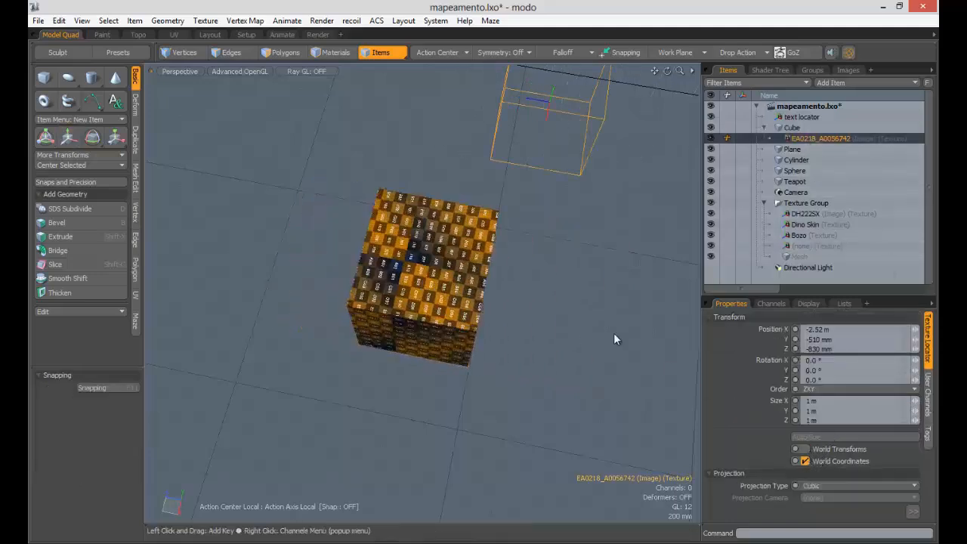
{"action": "left_click_drag", "start_coordinate": [531, 263], "coordinate": [518, 235], "text": "alt"}
{"action": "left_click", "coordinate": [440, 269]}
{"action": "key", "text": "w"}
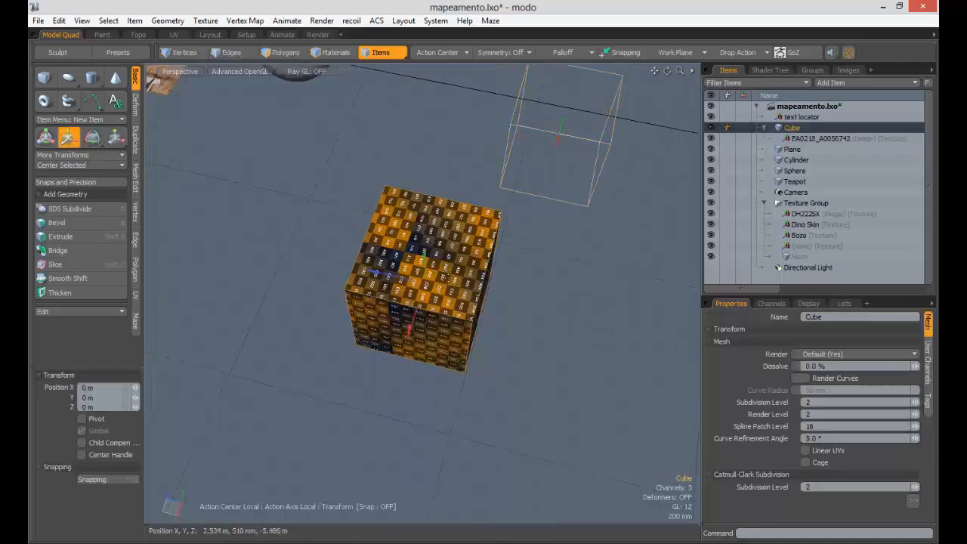
{"action": "left_click_drag", "start_coordinate": [453, 287], "coordinate": [625, 326], "text": "alt"}
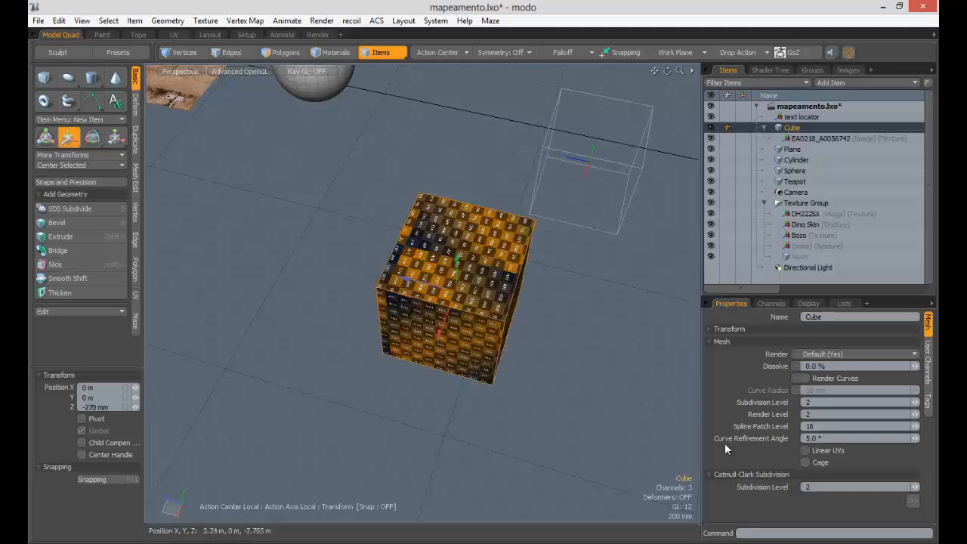
{"action": "key", "text": "space"}
- Toggle World Transforms on the EA0218_A0056742 texture and slide the cube left again
{"action": "left_click", "coordinate": [798, 116]}
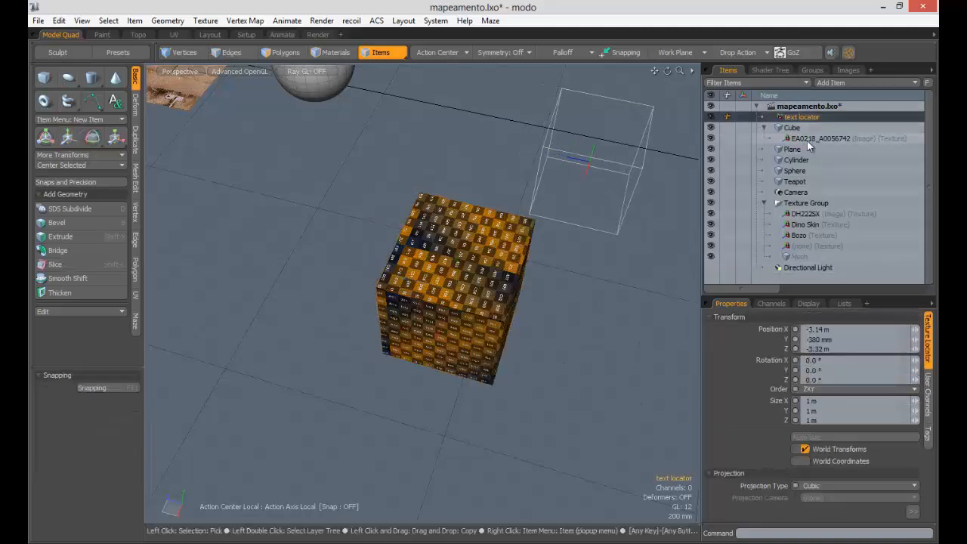
{"action": "left_click", "coordinate": [812, 138]}
{"action": "left_click", "coordinate": [805, 449]}
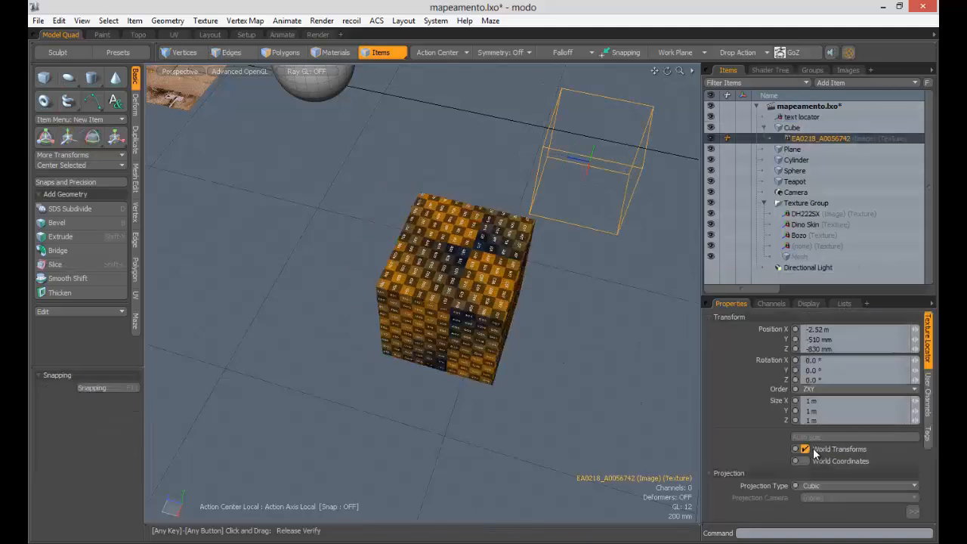
{"action": "left_click", "coordinate": [457, 287]}
{"action": "key", "text": "w"}
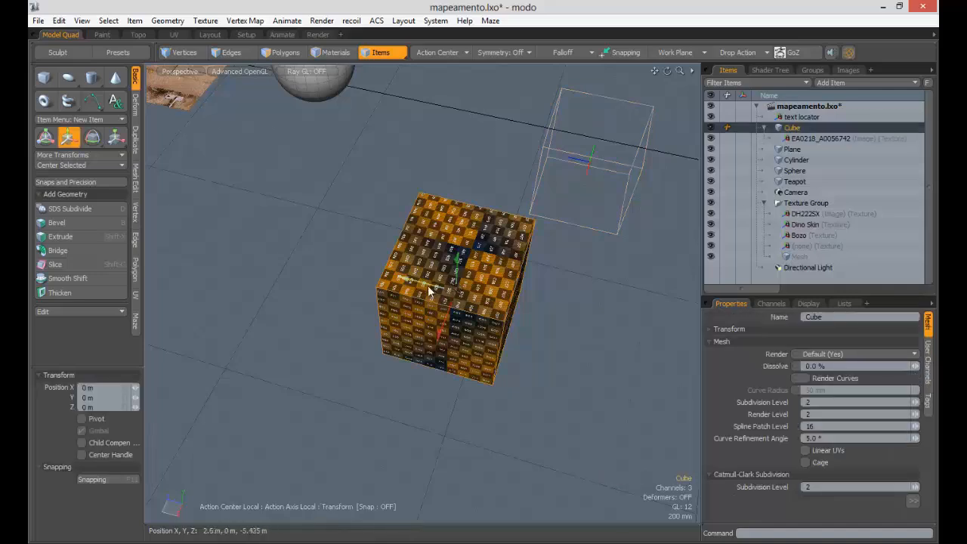
{"action": "left_click_drag", "start_coordinate": [431, 291], "coordinate": [267, 245]}
{"action": "key", "text": "space"}
- Reselect the texture, then shift the cube about −245 mm along Z
{"action": "left_click", "coordinate": [802, 140]}
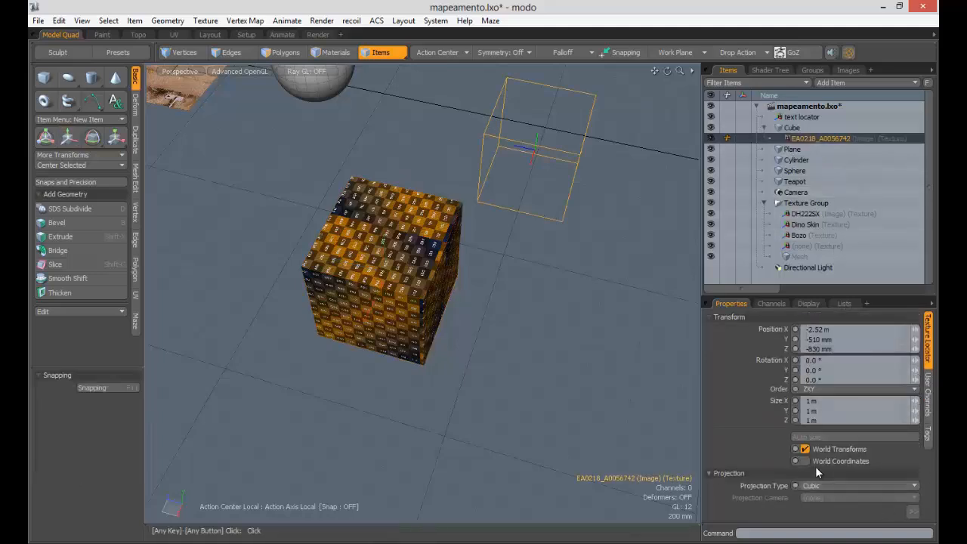
{"action": "left_click_drag", "start_coordinate": [383, 256], "coordinate": [397, 260], "text": "alt"}
{"action": "key", "text": "w"}
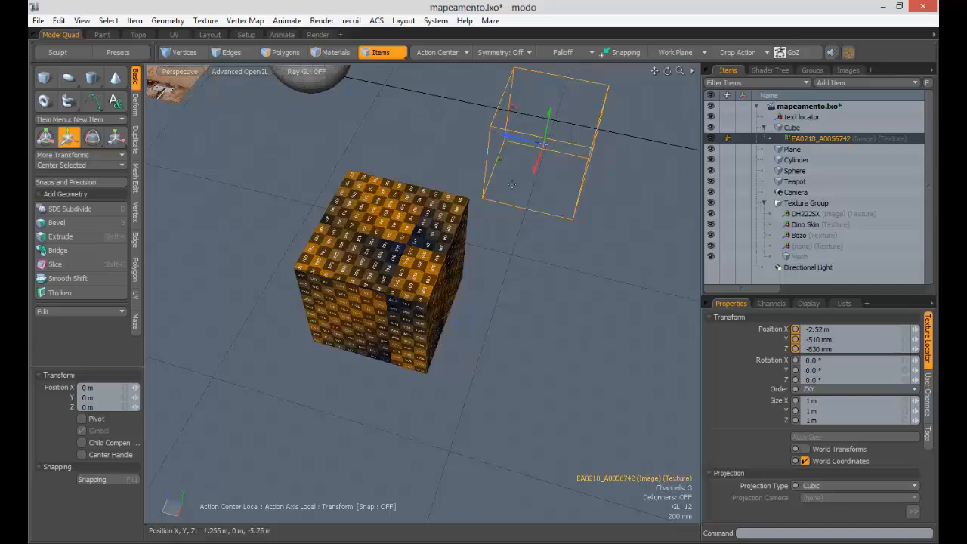
{"action": "left_click", "coordinate": [375, 275]}
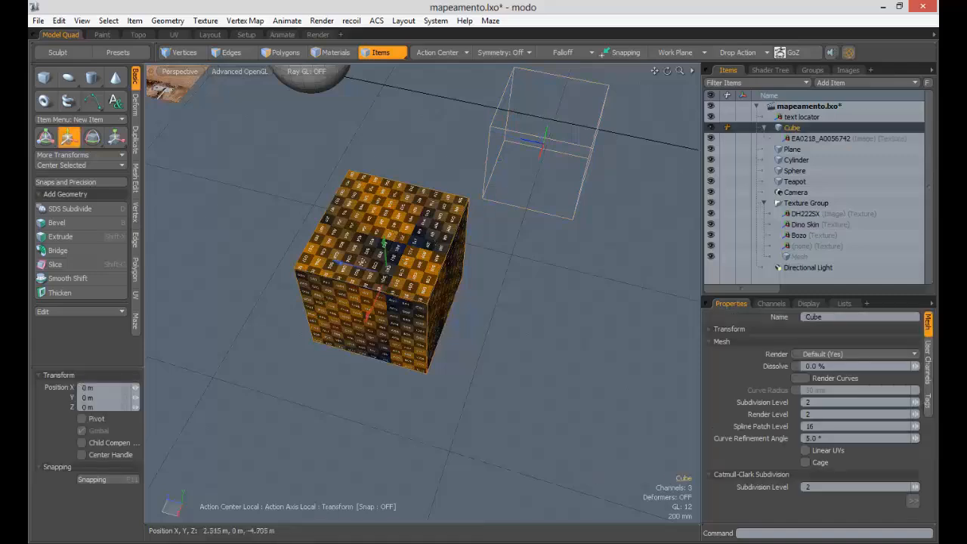
{"action": "left_click_drag", "start_coordinate": [384, 275], "coordinate": [417, 272]}
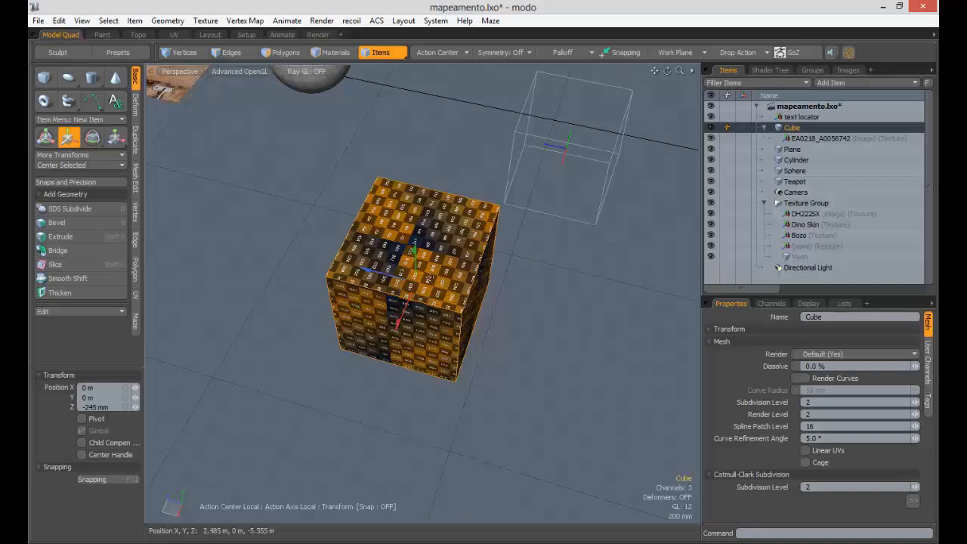
- Reset the move offset and move the cube several times to watch the texture
{"action": "left_click", "coordinate": [587, 209]}
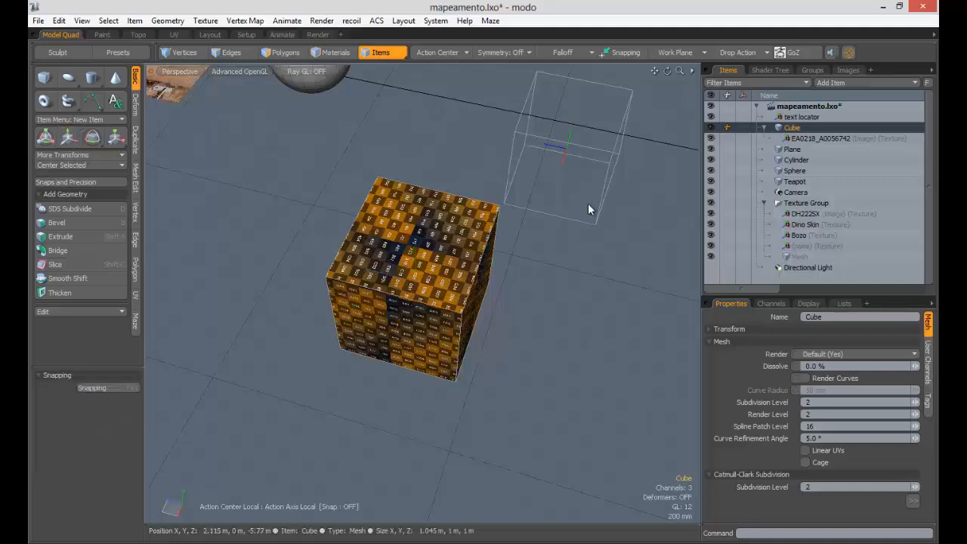
{"action": "left_click_drag", "start_coordinate": [702, 387], "coordinate": [676, 383]}
{"action": "left_click", "coordinate": [816, 139]}
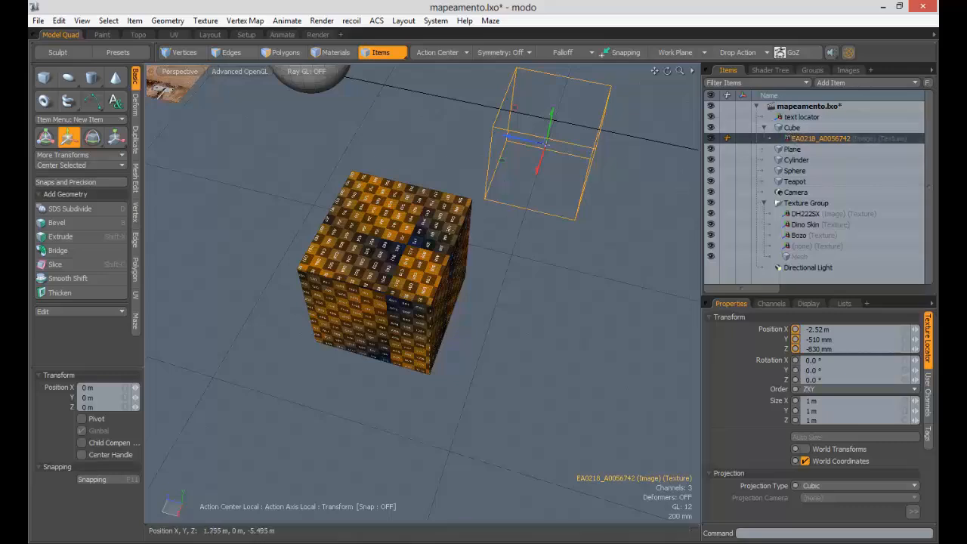
{"action": "left_click", "coordinate": [449, 229]}
{"action": "left_click_drag", "start_coordinate": [395, 274], "coordinate": [344, 201]}
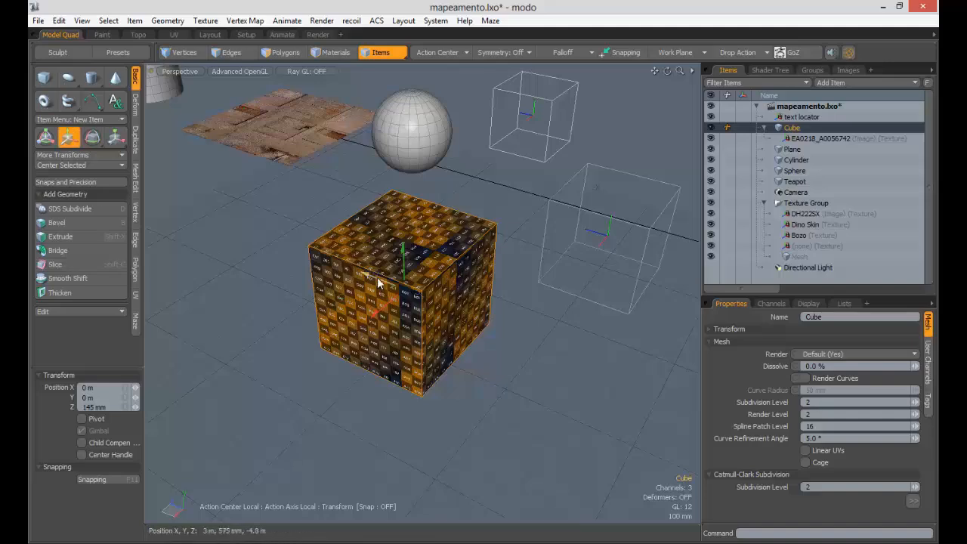
{"action": "left_click_drag", "start_coordinate": [379, 282], "coordinate": [458, 313]}
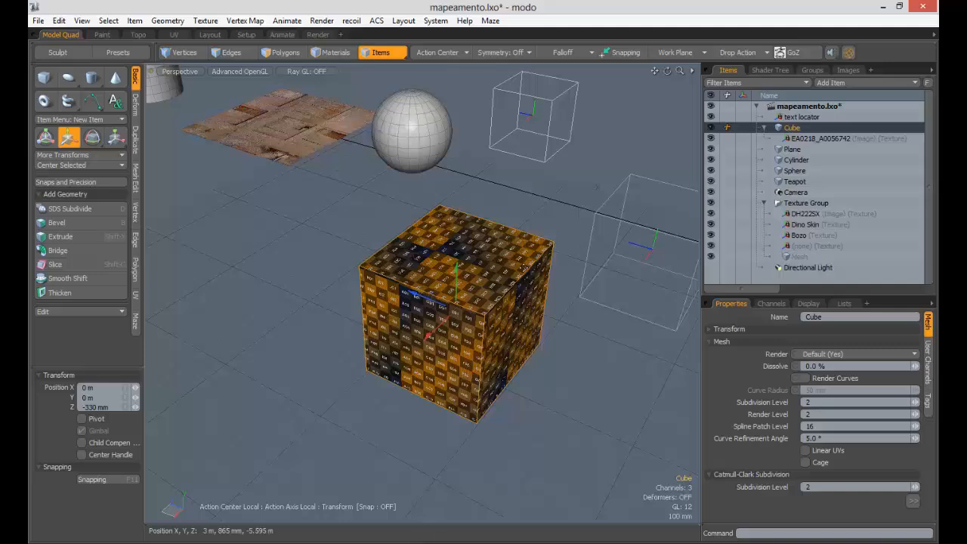
{"action": "key", "text": "space"}
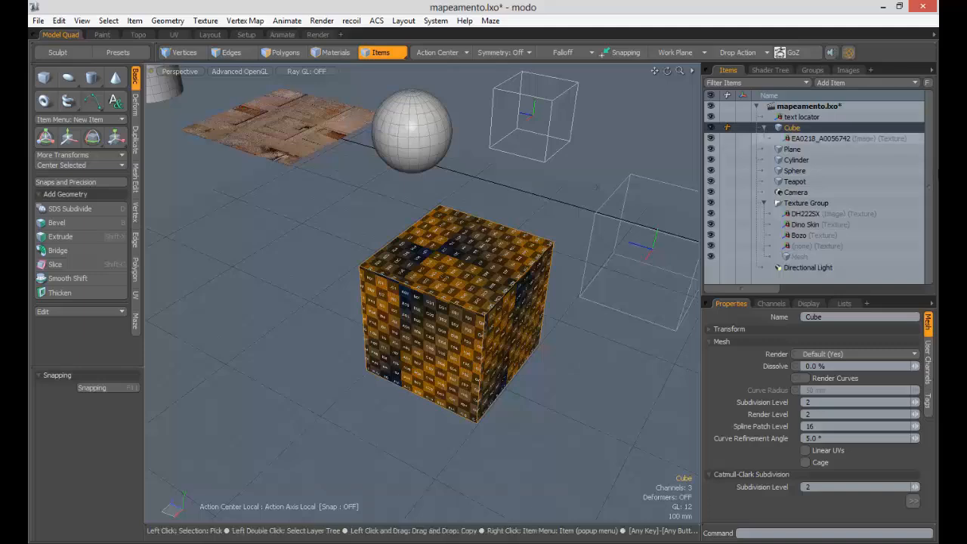
- Turn off World Coordinates for the EA0218_A0056742 texture and move the cube about 200 mm
{"action": "left_click_drag", "start_coordinate": [481, 276], "coordinate": [499, 281], "text": "alt+shift"}
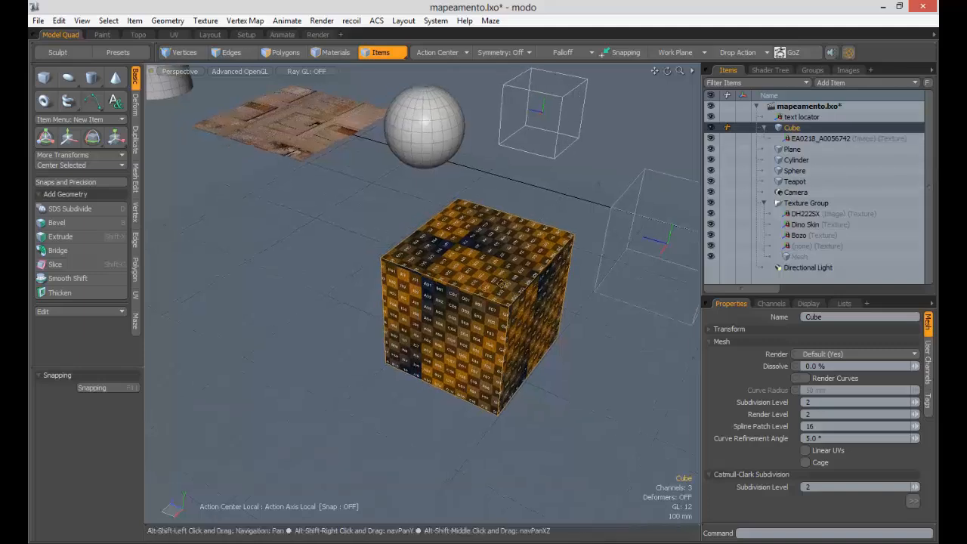
{"action": "left_click", "coordinate": [820, 138]}
{"action": "left_click", "coordinate": [812, 464]}
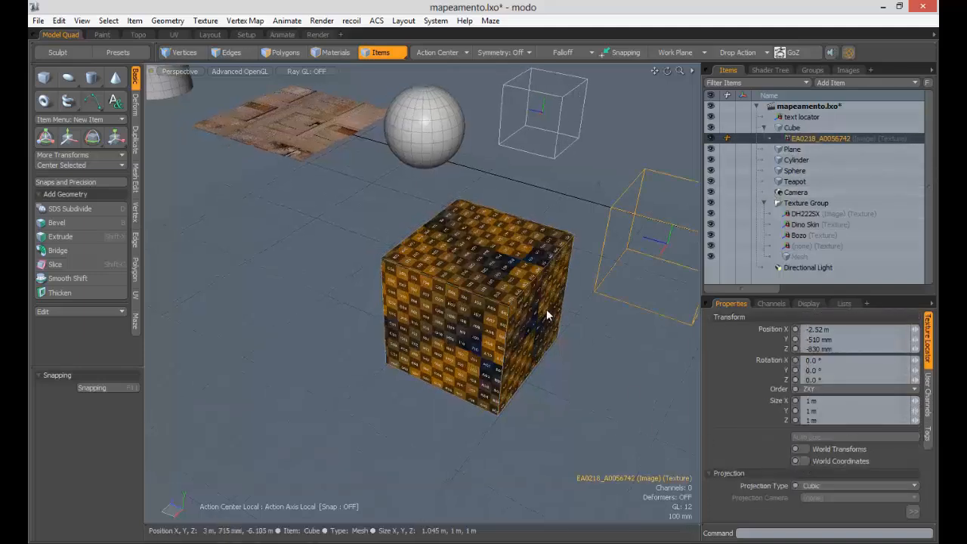
{"action": "left_click", "coordinate": [520, 293]}
{"action": "key", "text": "w"}
{"action": "left_click_drag", "start_coordinate": [453, 300], "coordinate": [449, 257]}
{"action": "left_click_drag", "start_coordinate": [540, 294], "coordinate": [519, 293], "text": "ctrl+alt"}
- Clone the cube three times to its left, spaced 1.35 m apart on X
{"action": "key", "text": "q"}
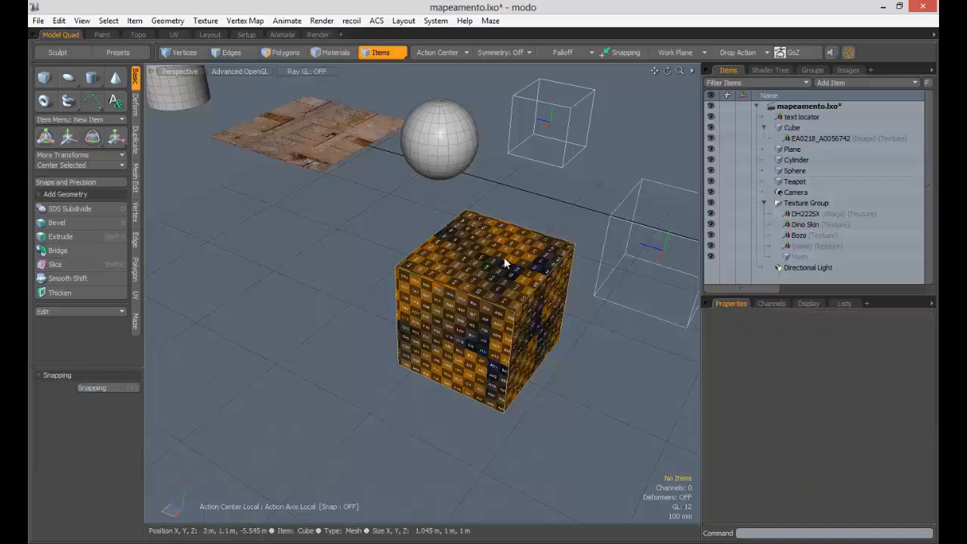
{"action": "left_click", "coordinate": [135, 147]}
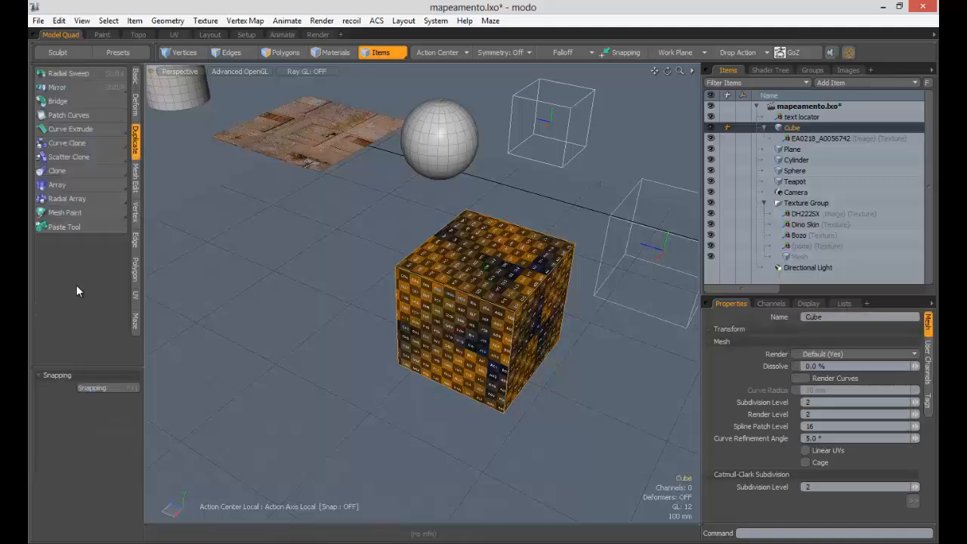
{"action": "left_click", "coordinate": [67, 173]}
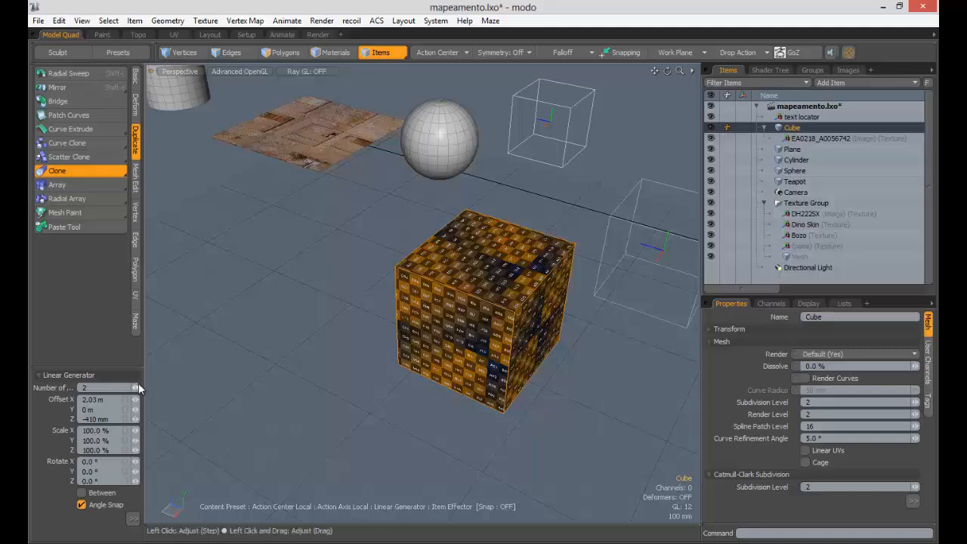
{"action": "left_click_drag", "start_coordinate": [282, 342], "coordinate": [434, 328], "text": "alt"}
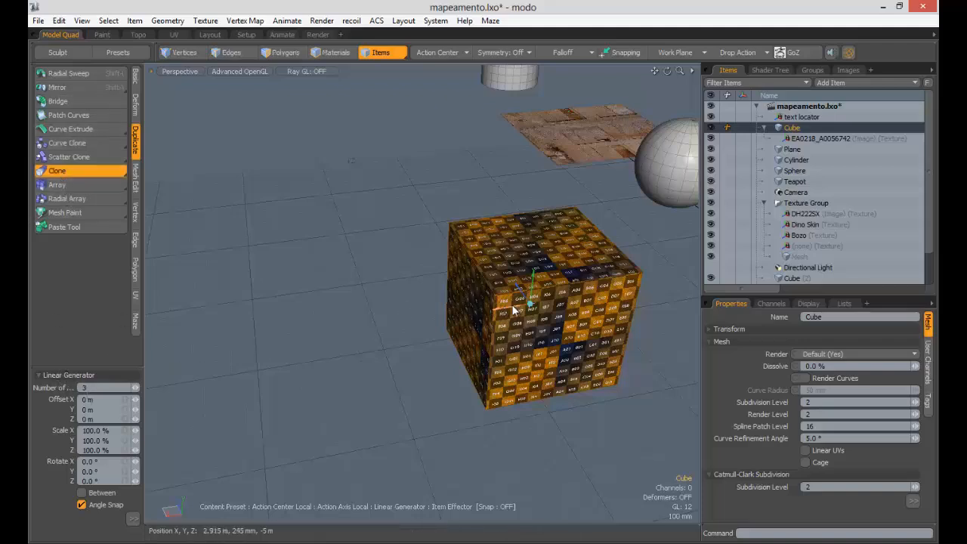
{"action": "left_click_drag", "start_coordinate": [512, 308], "coordinate": [344, 330]}
{"action": "mouse_move", "coordinate": [355, 336]}
{"action": "left_mouse_down", "text": "ctrl+alt"}
{"action": "mouse_move", "coordinate": [287, 336]}
{"action": "mouse_move", "coordinate": [406, 334]}
{"action": "mouse_move", "coordinate": [375, 338]}
{"action": "left_mouse_up", "text": "ctrl+alt"}
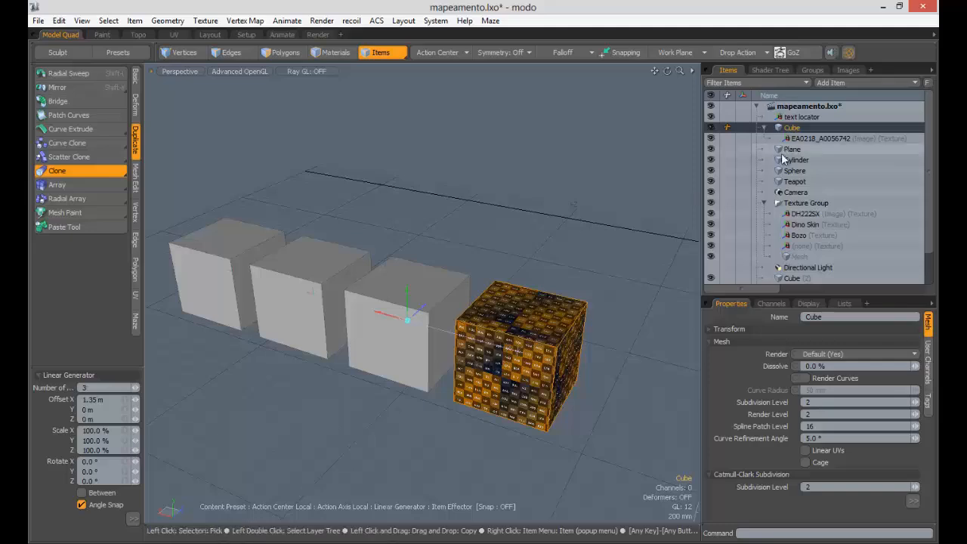
- Set the Cube texture group's Item to (all) so all four cubes show the checker
{"action": "left_click", "coordinate": [769, 69]}
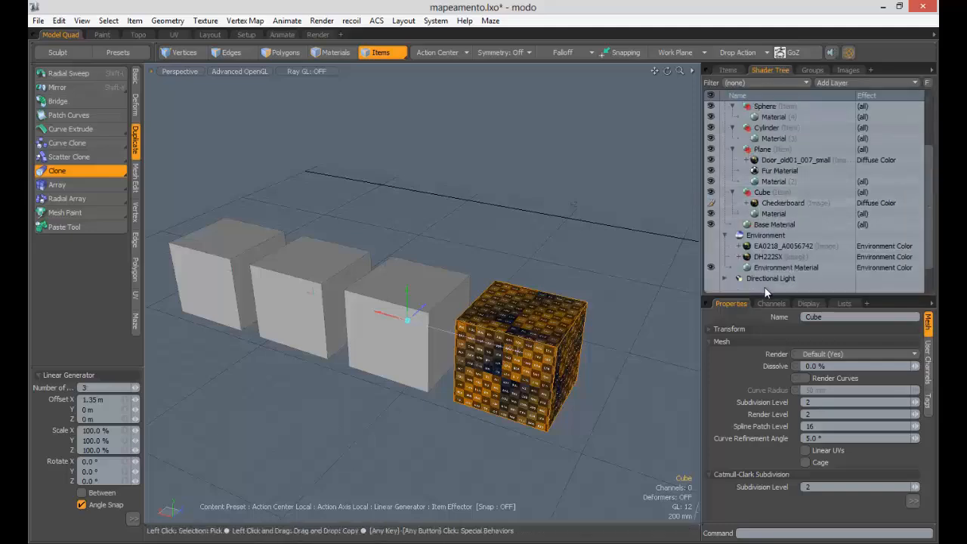
{"action": "left_click", "coordinate": [762, 193]}
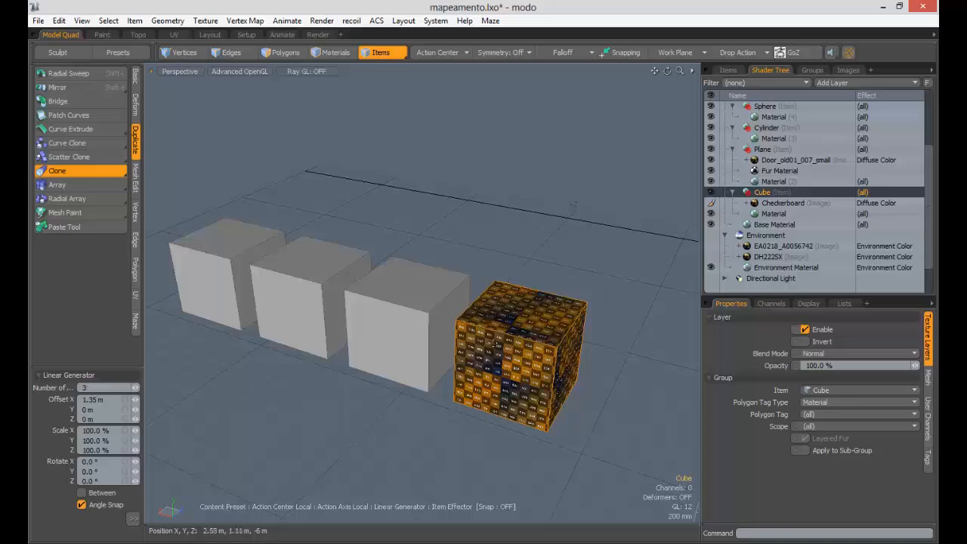
{"action": "left_click", "coordinate": [831, 395]}
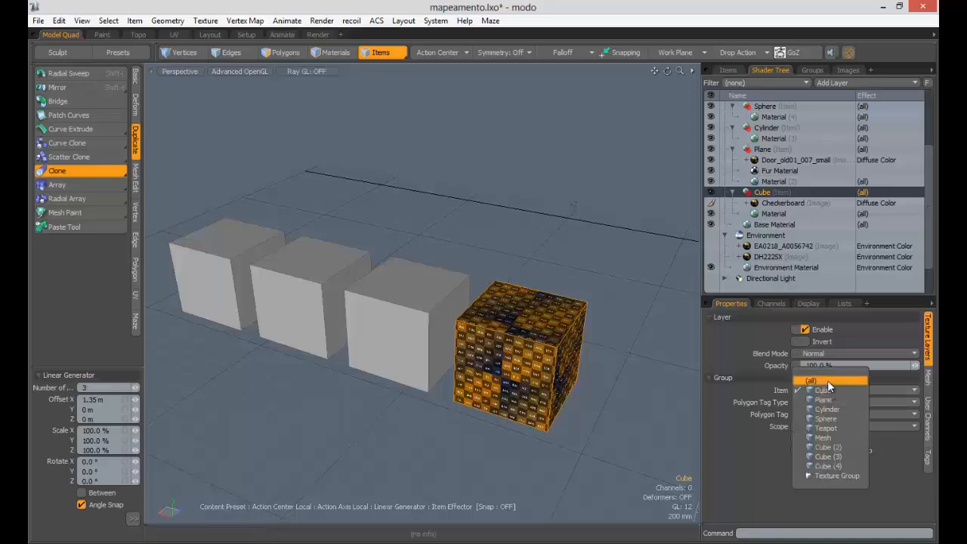
{"action": "left_click", "coordinate": [827, 380]}
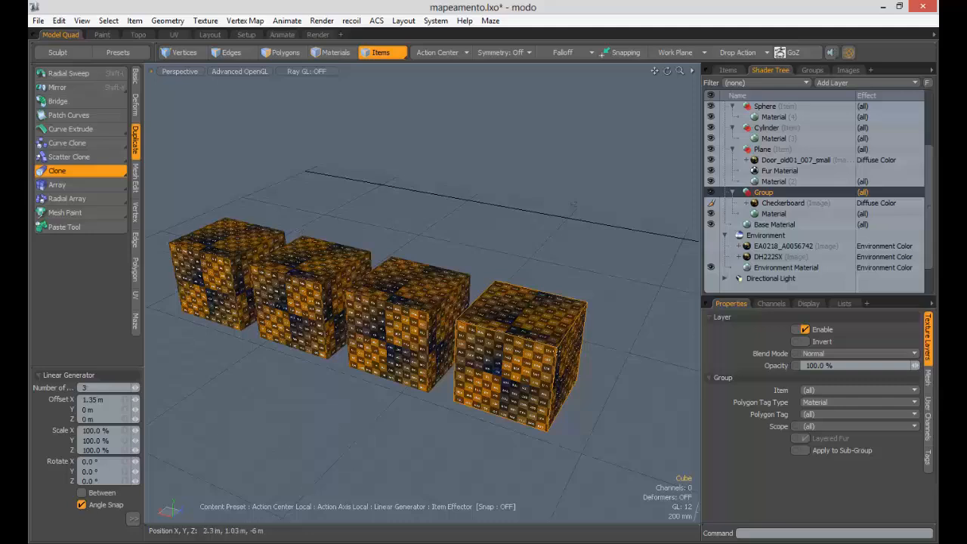
{"action": "left_click_drag", "start_coordinate": [510, 308], "coordinate": [495, 322], "text": "alt"}
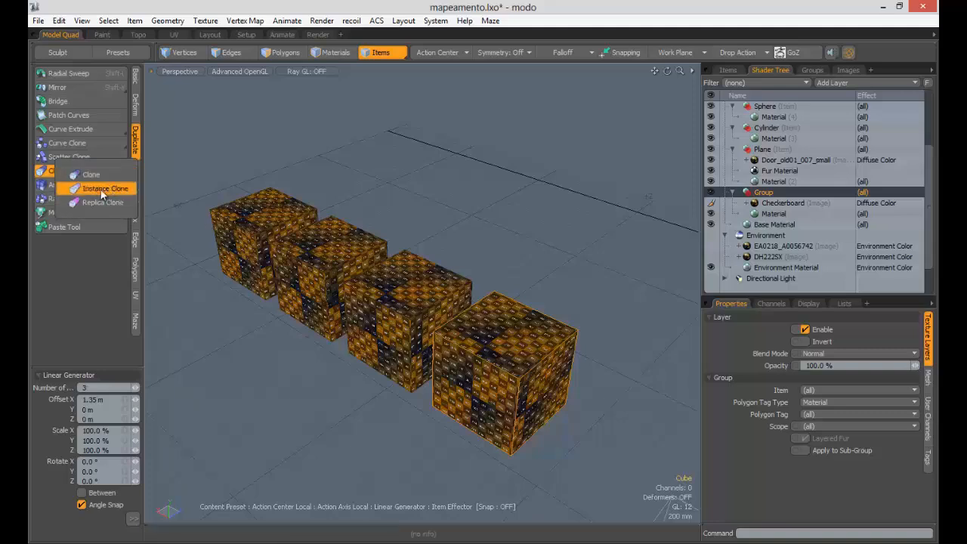
- Set the Cube group layer's Item to (all) in the Shader Tree
{"action": "mouse_move", "coordinate": [453, 340]}
{"action": "left_mouse_down", "text": "alt"}
{"action": "mouse_move", "coordinate": [415, 293]}
{"action": "mouse_move", "coordinate": [642, 287]}
{"action": "left_mouse_up", "text": "alt"}
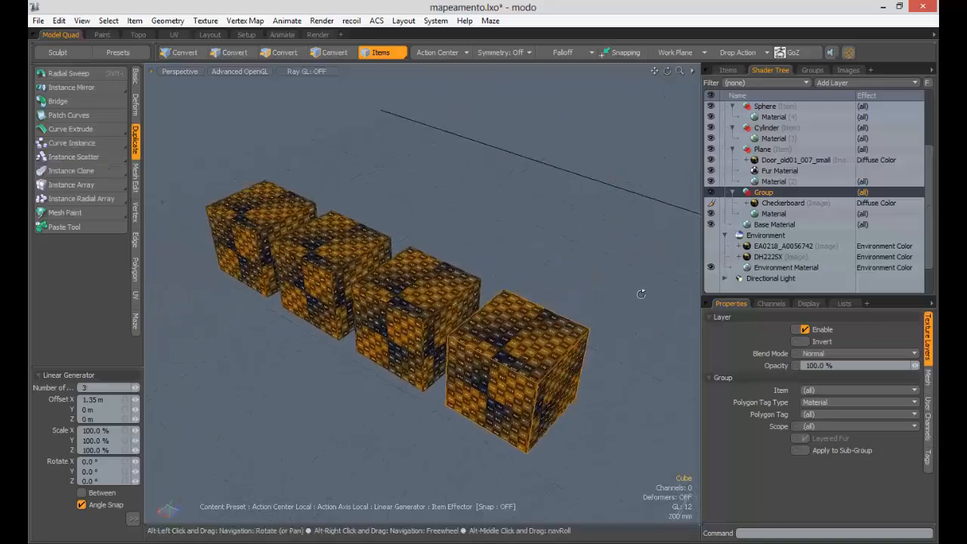
{"action": "left_click", "coordinate": [659, 302]}
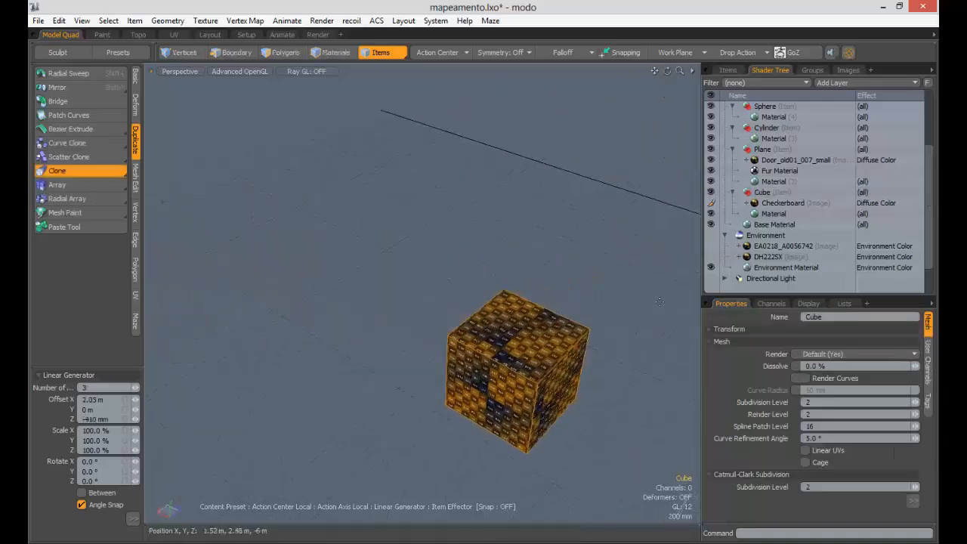
{"action": "left_click", "coordinate": [762, 191]}
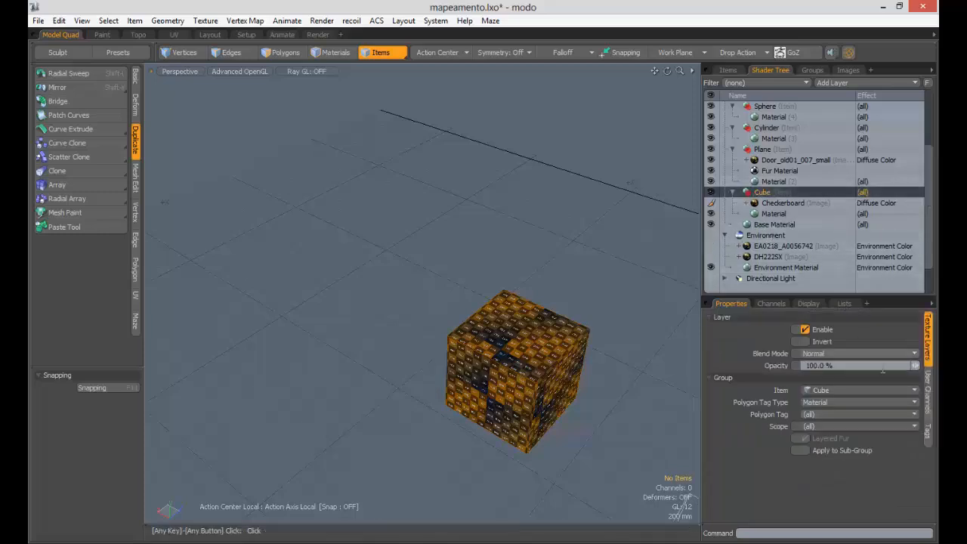
{"action": "left_click", "coordinate": [824, 390]}
{"action": "left_click", "coordinate": [821, 383]}
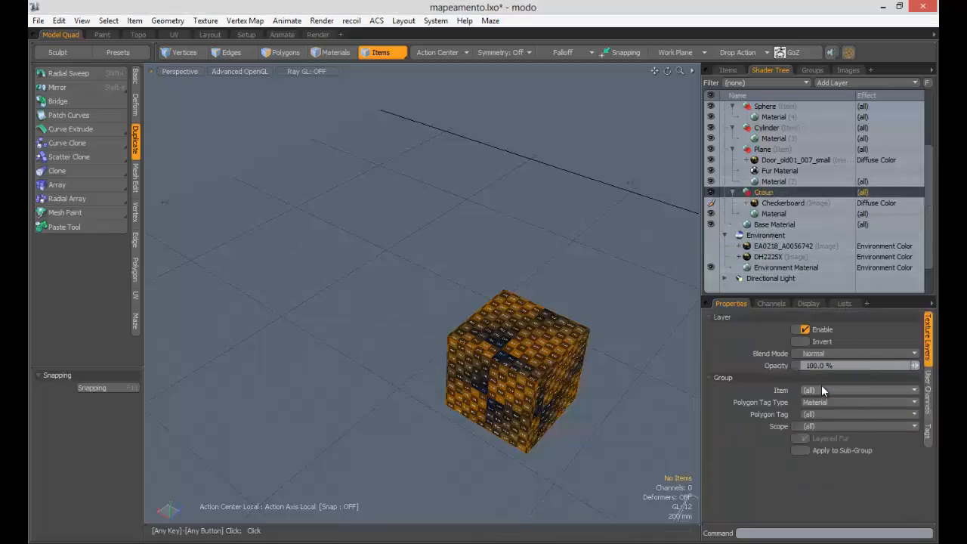
- Drag out three cube clones along X, widen their spacing, then undo them
{"action": "left_click", "coordinate": [66, 174]}
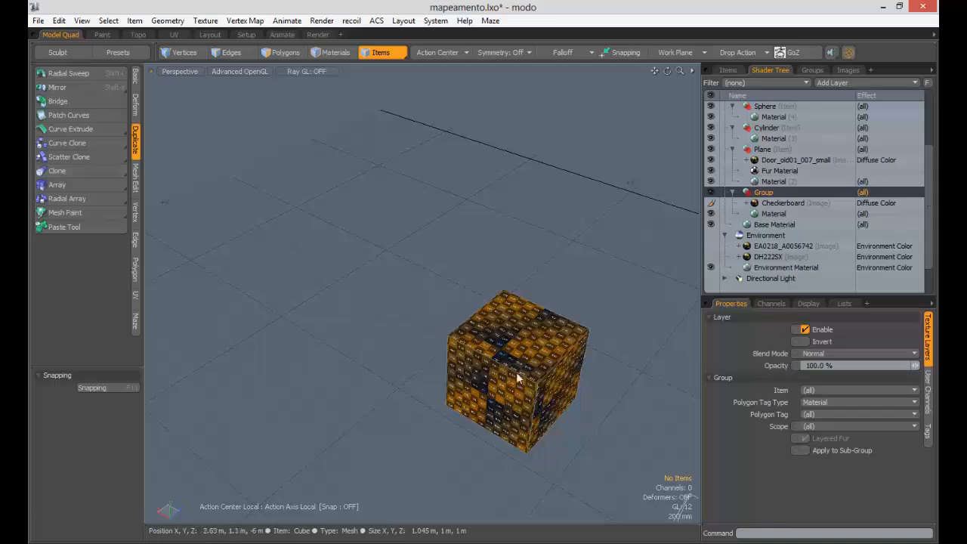
{"action": "left_click", "coordinate": [66, 174]}
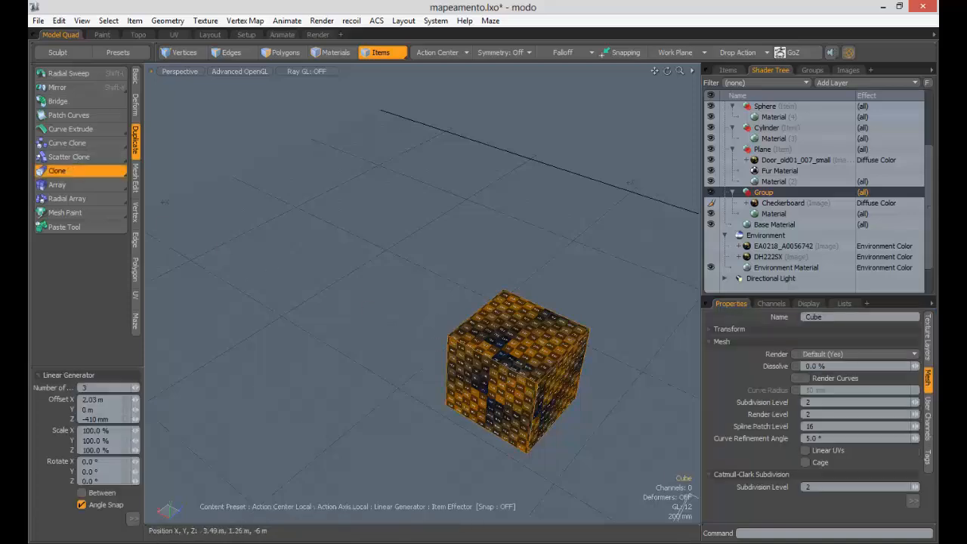
{"action": "mouse_move", "coordinate": [501, 365]}
{"action": "left_mouse_down"}
{"action": "mouse_move", "coordinate": [407, 311]}
{"action": "mouse_move", "coordinate": [413, 315]}
{"action": "mouse_move", "coordinate": [438, 272]}
{"action": "left_mouse_up"}
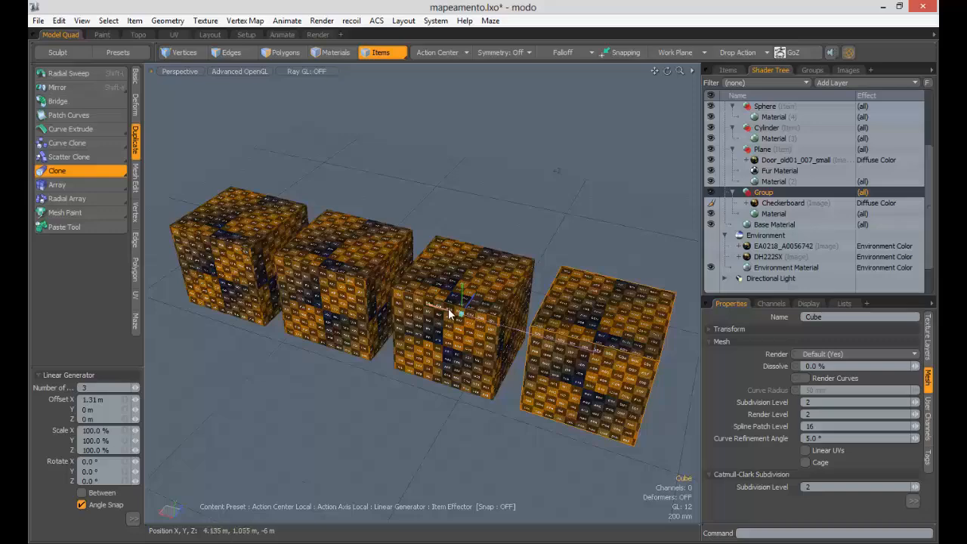
{"action": "mouse_move", "coordinate": [450, 313]}
{"action": "left_mouse_down"}
{"action": "mouse_move", "coordinate": [393, 310]}
{"action": "mouse_move", "coordinate": [498, 314]}
{"action": "mouse_move", "coordinate": [453, 313]}
{"action": "mouse_move", "coordinate": [482, 313]}
{"action": "left_mouse_up"}
{"action": "key", "text": "ctrl+z"}
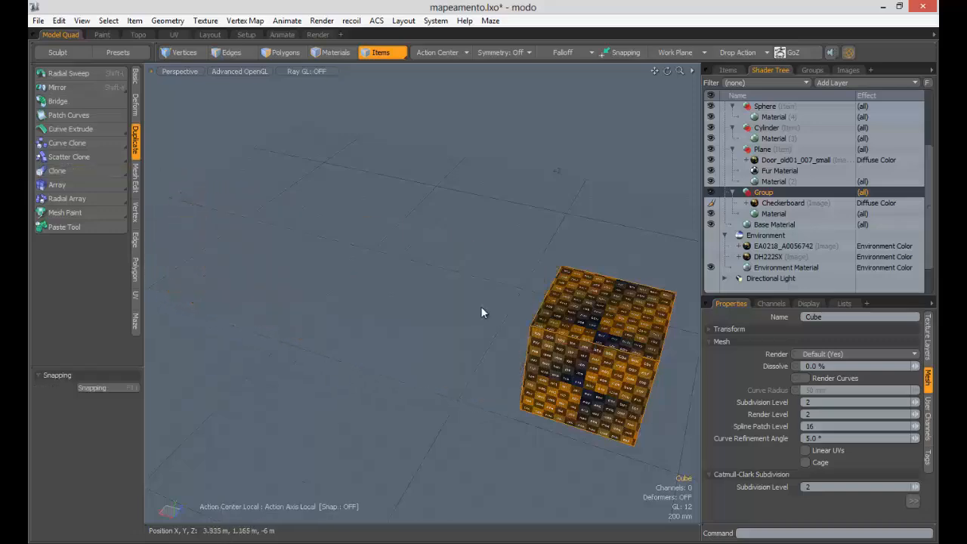
- Enable World Transforms and World Coordinates on the Checkerboard, then move the cube to 530 mm and -790 mm on X
{"action": "scroll", "coordinate": [785, 211], "scroll_direction": "up", "scroll_amount": 3}
{"action": "left_click", "coordinate": [787, 195]}
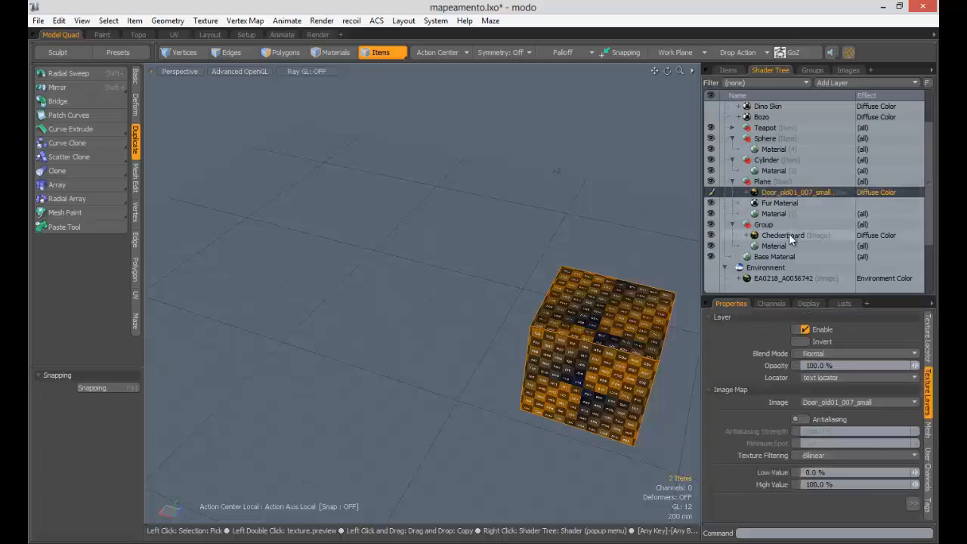
{"action": "left_click", "coordinate": [788, 236]}
{"action": "left_click_drag", "start_coordinate": [699, 255], "coordinate": [539, 210], "text": "alt+shift"}
{"action": "left_click", "coordinate": [926, 346]}
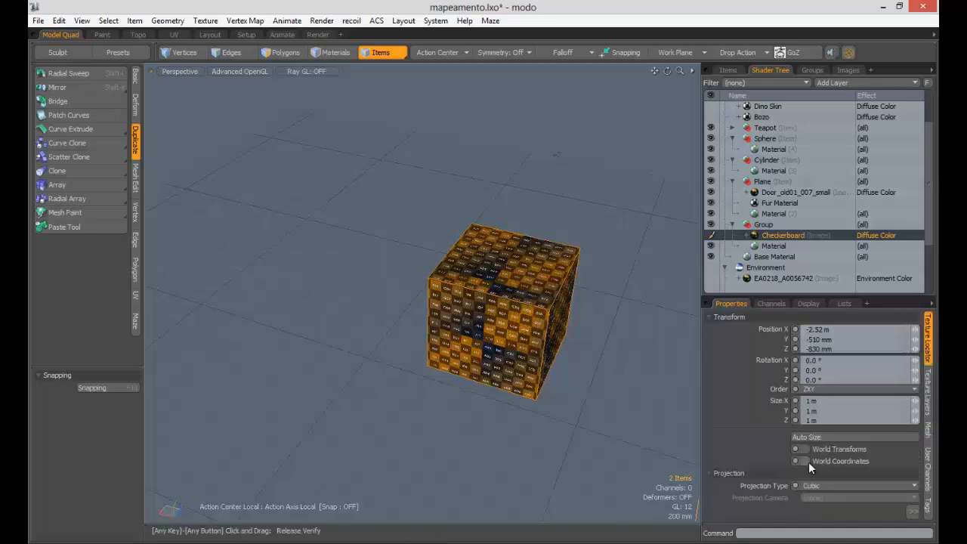
{"action": "left_click", "coordinate": [804, 448]}
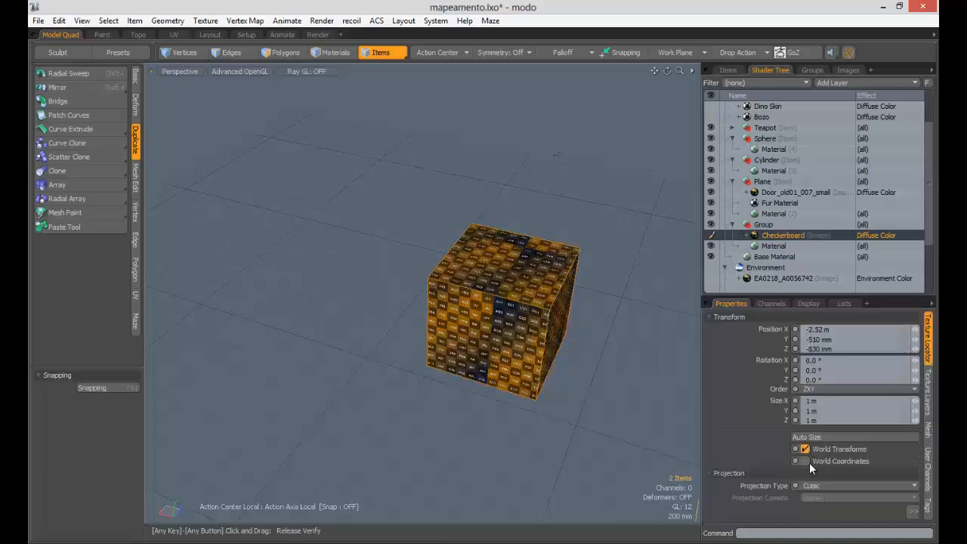
{"action": "left_click", "coordinate": [805, 461]}
{"action": "left_click", "coordinate": [523, 300]}
{"action": "key", "text": "w"}
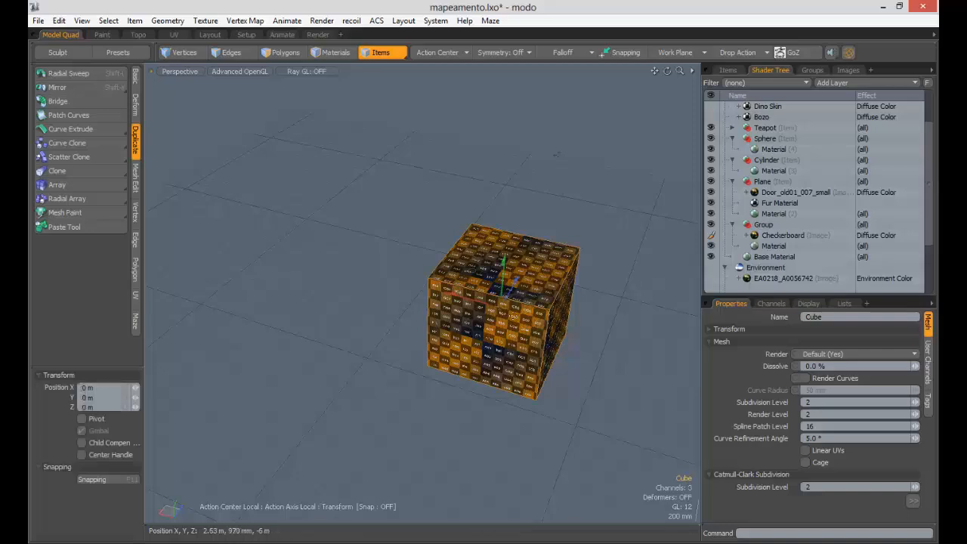
{"action": "left_click_drag", "start_coordinate": [501, 307], "coordinate": [446, 294]}
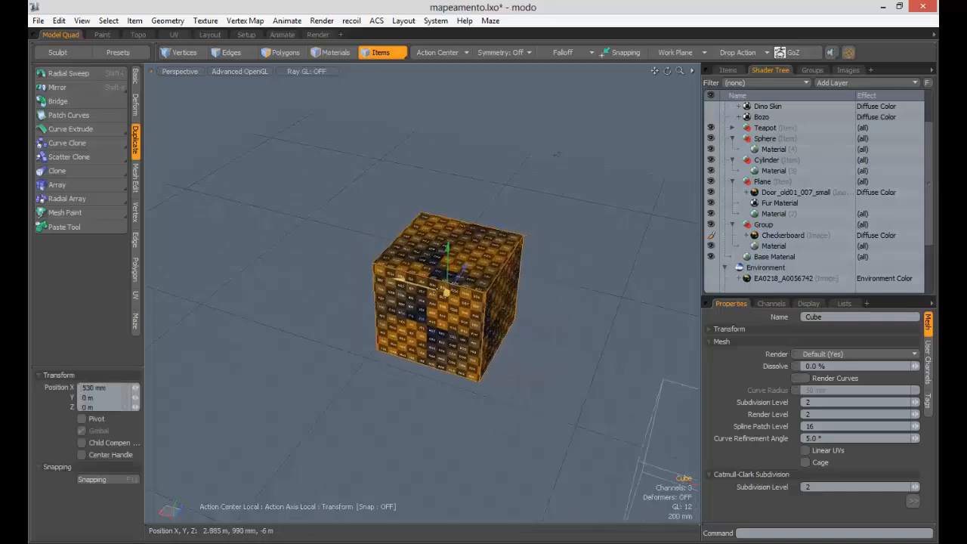
{"action": "left_click_drag", "start_coordinate": [654, 349], "coordinate": [495, 322], "text": "alt"}
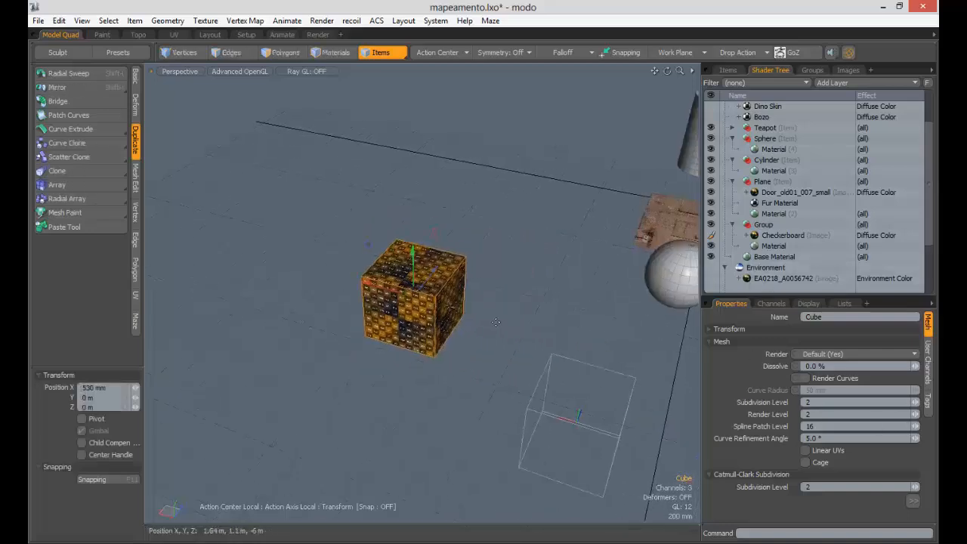
{"action": "left_click_drag", "start_coordinate": [394, 295], "coordinate": [445, 302]}
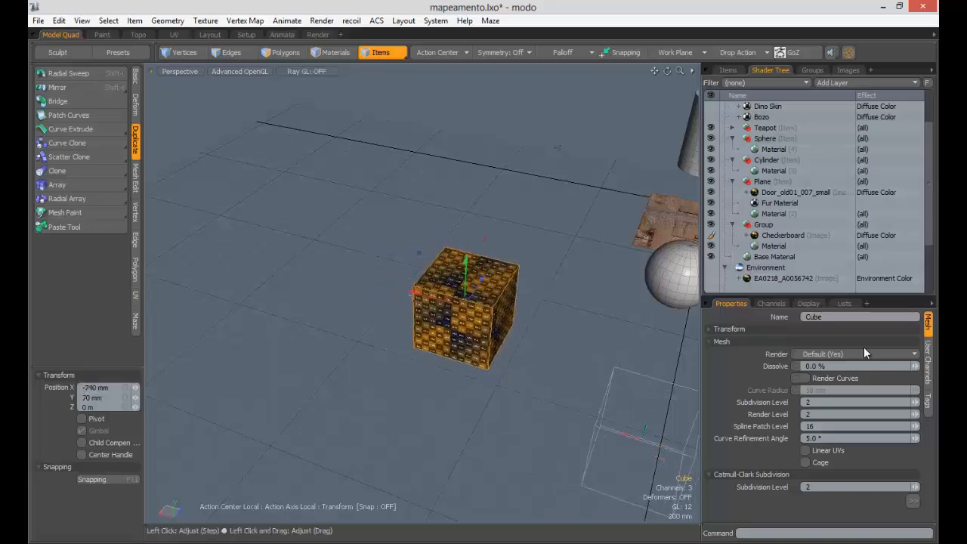
- Turn off World Transforms for the Checkerboard and slide the cube to 650 mm on X
{"action": "left_click", "coordinate": [780, 235]}
{"action": "left_click", "coordinate": [927, 332]}
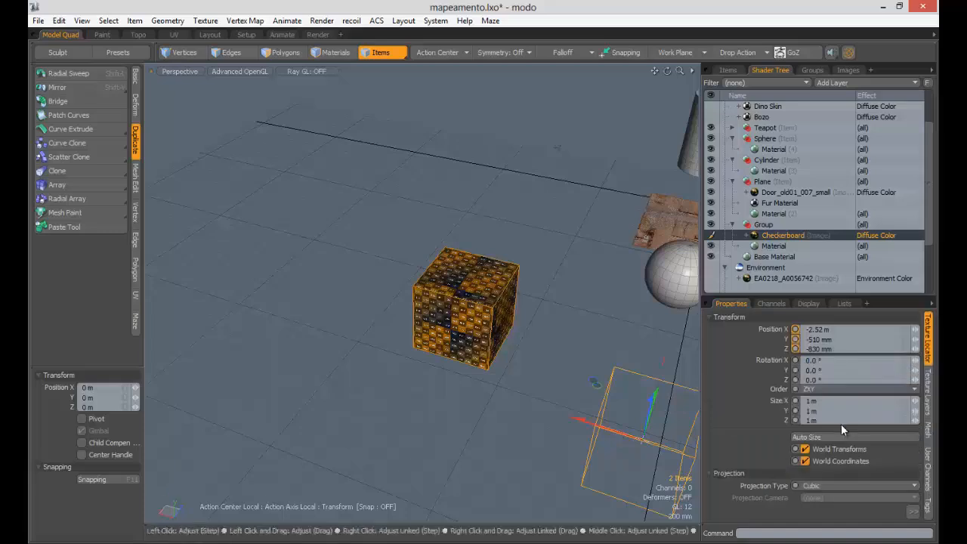
{"action": "left_click", "coordinate": [805, 449]}
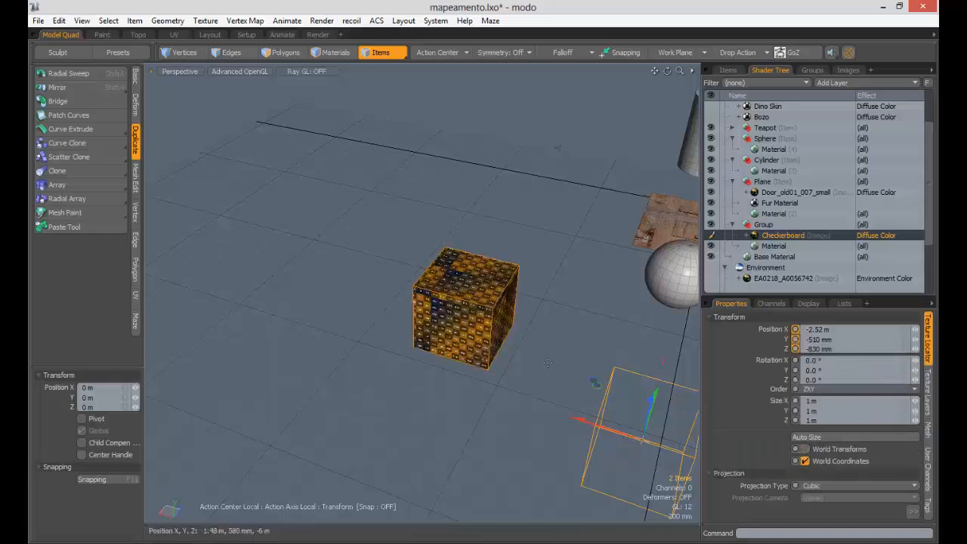
{"action": "left_click", "coordinate": [476, 293]}
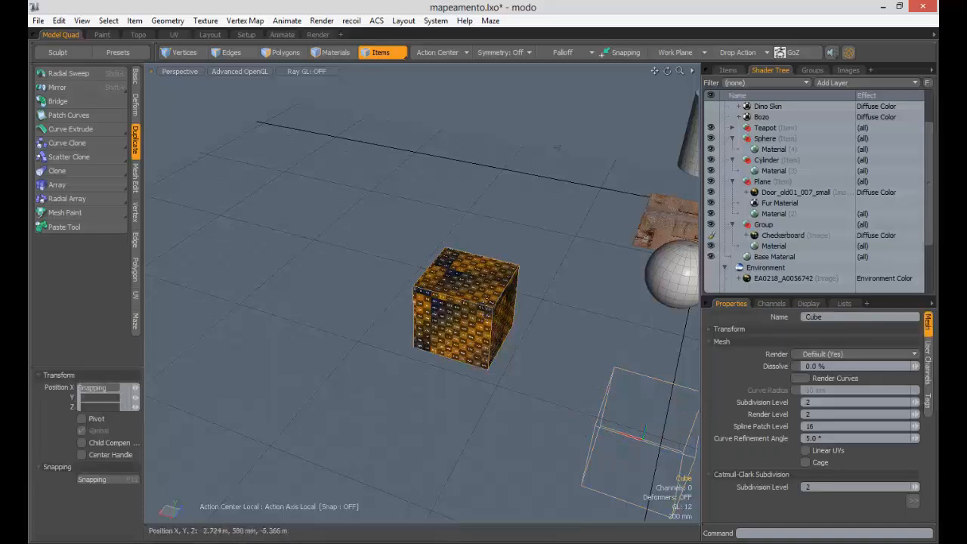
{"action": "left_click_drag", "start_coordinate": [461, 303], "coordinate": [408, 280]}
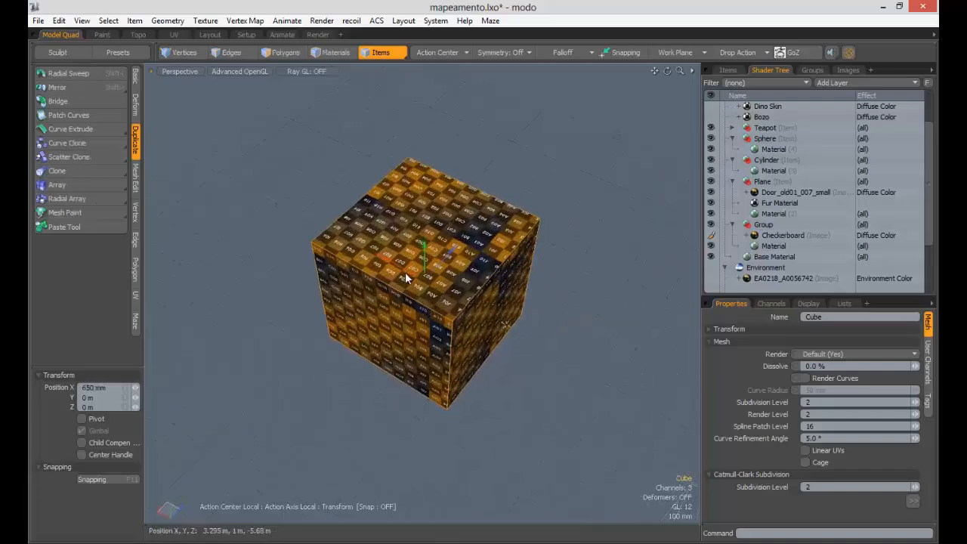
{"action": "left_click_drag", "start_coordinate": [417, 243], "coordinate": [514, 307], "text": "alt"}
{"action": "key", "text": "q"}
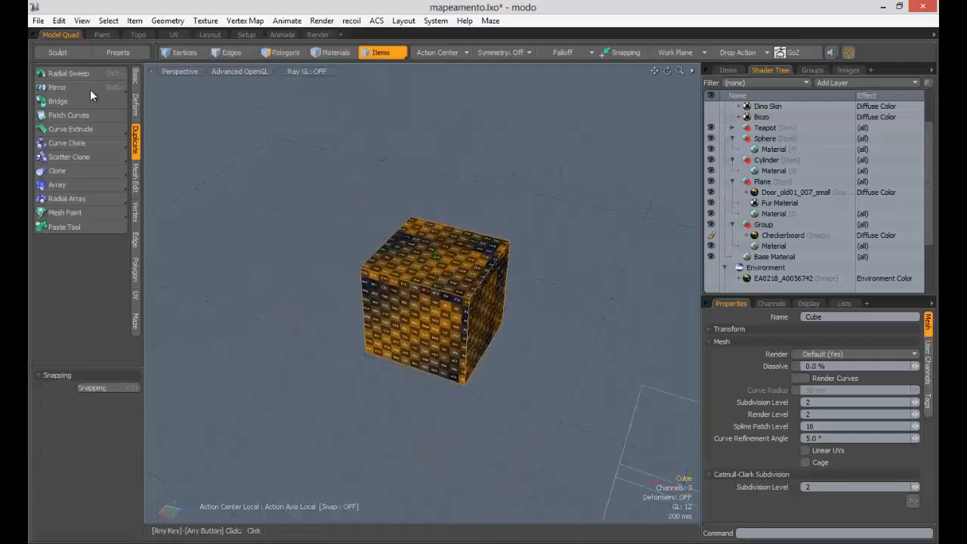
- Bring back the Duplicate tools and select the cube
{"action": "left_click", "coordinate": [136, 83]}
{"action": "left_click_drag", "start_coordinate": [302, 249], "coordinate": [274, 251], "text": "alt"}
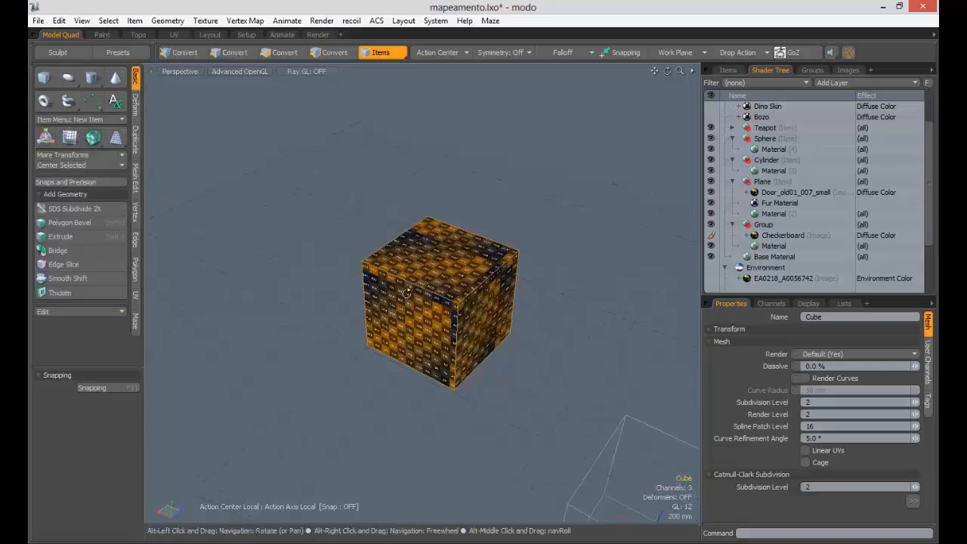
{"action": "left_click", "coordinate": [136, 143]}
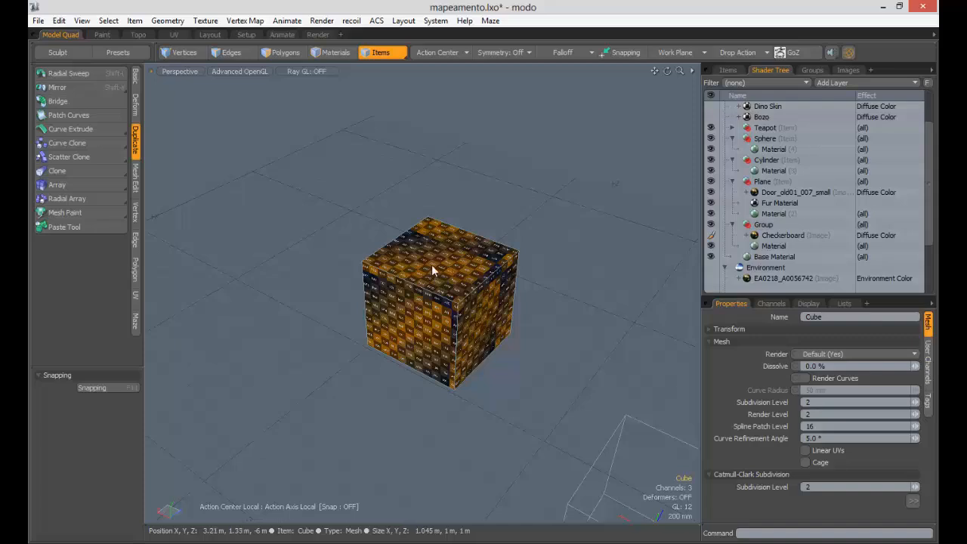
{"action": "left_click", "coordinate": [431, 269]}
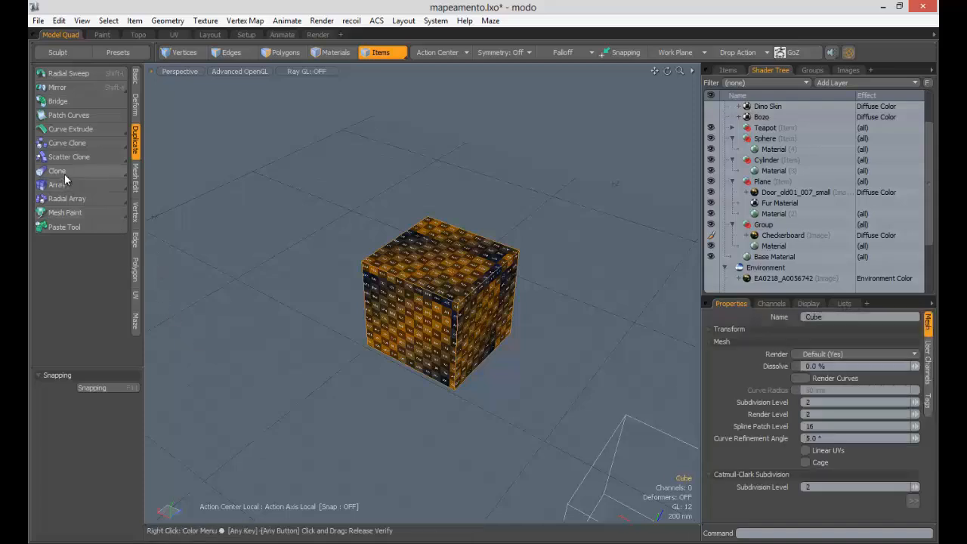
- Clone the cube into a staggered row of three clones and inspect it from several angles
{"action": "left_click", "coordinate": [57, 171]}
{"action": "left_click", "coordinate": [420, 297]}
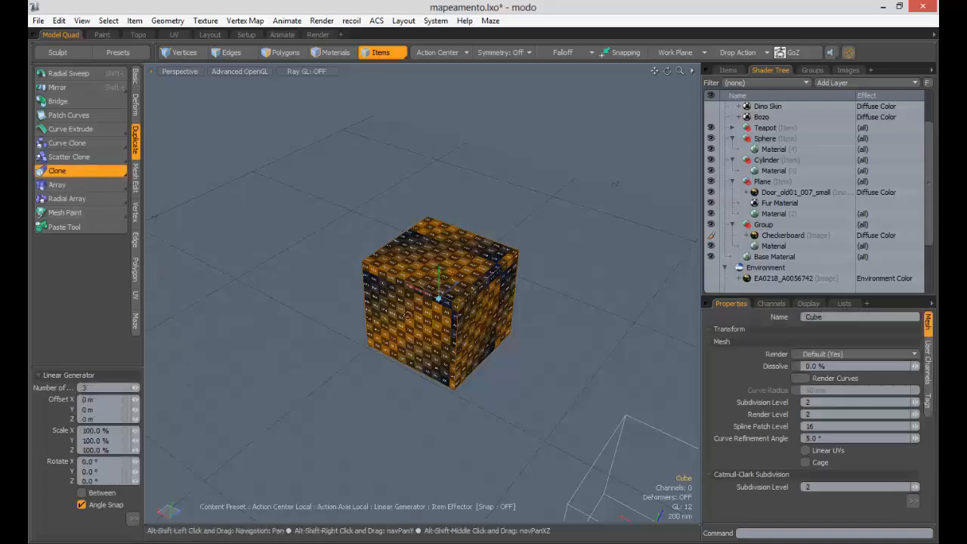
{"action": "mouse_move", "coordinate": [421, 296]}
{"action": "left_mouse_down", "text": "alt+shift"}
{"action": "mouse_move", "coordinate": [463, 316]}
{"action": "mouse_move", "coordinate": [412, 281]}
{"action": "mouse_move", "coordinate": [361, 270]}
{"action": "mouse_move", "coordinate": [448, 303]}
{"action": "mouse_move", "coordinate": [454, 296]}
{"action": "mouse_move", "coordinate": [478, 350]}
{"action": "mouse_move", "coordinate": [460, 286]}
{"action": "mouse_move", "coordinate": [423, 291]}
{"action": "left_mouse_up", "text": "alt+shift"}
{"action": "left_click_drag", "start_coordinate": [272, 340], "coordinate": [290, 350], "text": "ctrl+alt"}
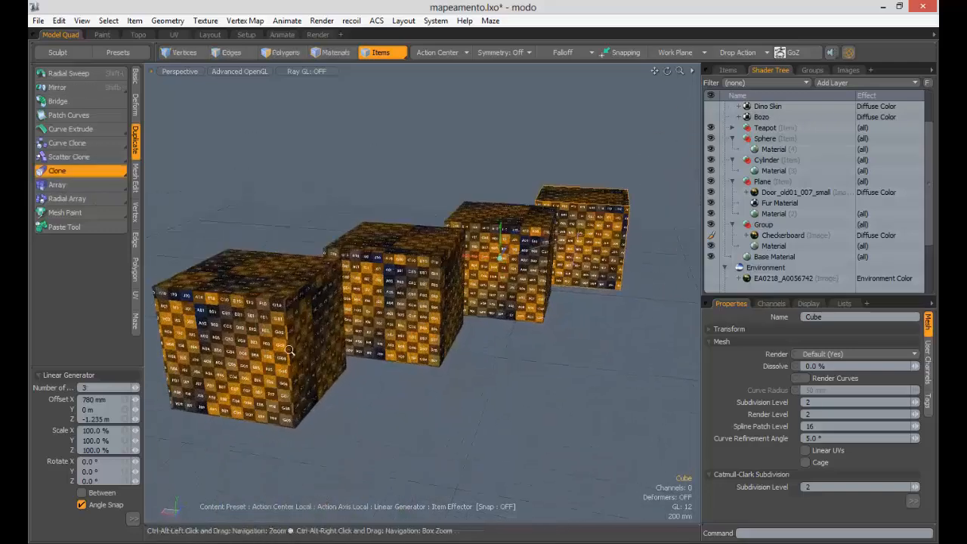
{"action": "left_click_drag", "start_coordinate": [232, 323], "coordinate": [255, 318], "text": "ctrl+alt"}
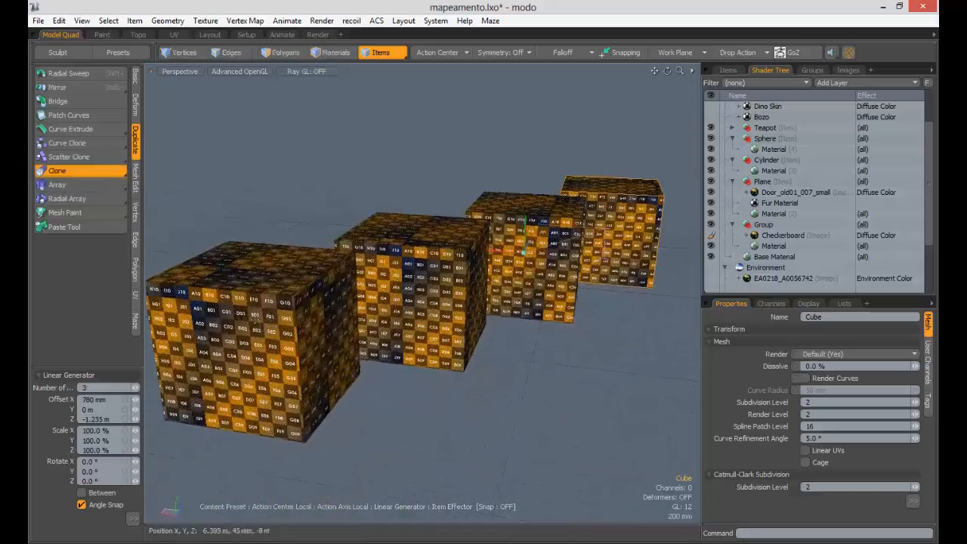
{"action": "left_click_drag", "start_coordinate": [324, 333], "coordinate": [506, 311], "text": "alt"}
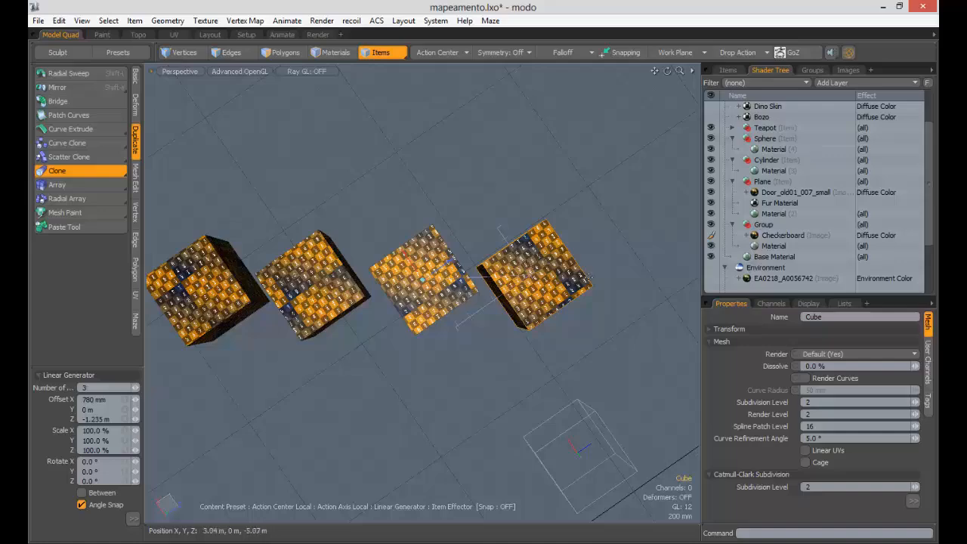
{"action": "left_click_drag", "start_coordinate": [506, 311], "coordinate": [542, 266], "text": "alt"}
{"action": "scroll", "coordinate": [453, 274], "scroll_direction": "up", "scroll_amount": 5}
{"action": "scroll", "coordinate": [475, 311], "scroll_direction": "up", "scroll_amount": 6}
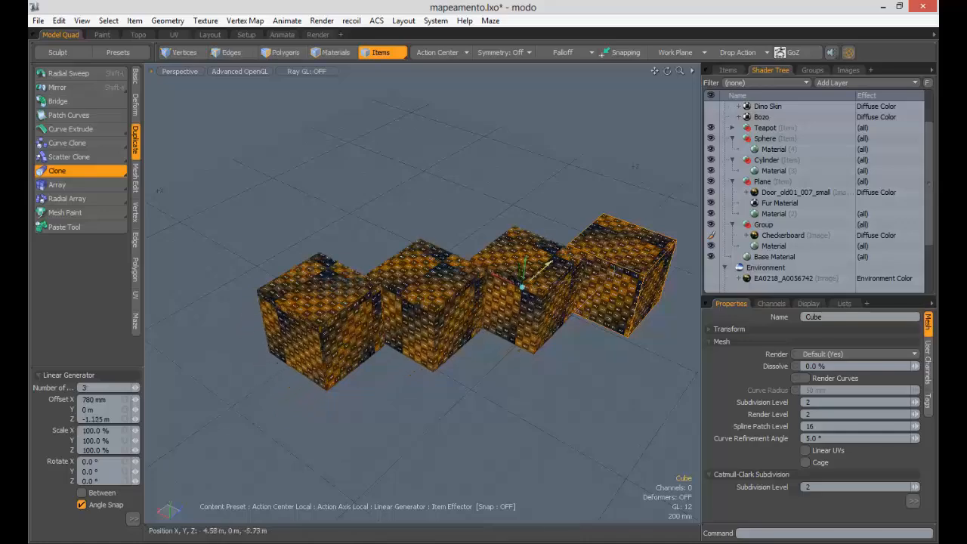
{"action": "scroll", "coordinate": [510, 330], "scroll_direction": "up", "scroll_amount": 6}
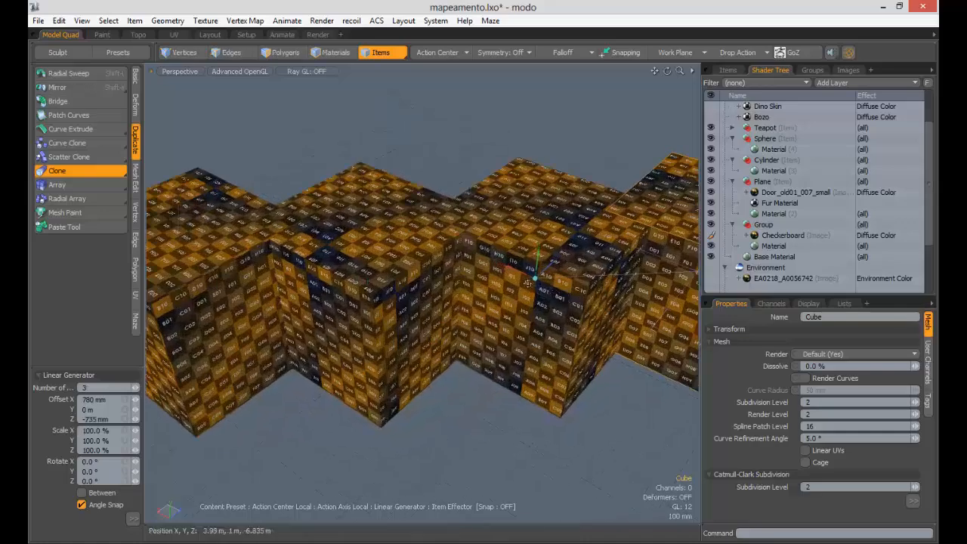
- Pack the clones 440 mm apart on X and keep the staggered row
{"action": "left_click_drag", "start_coordinate": [522, 308], "coordinate": [572, 331]}
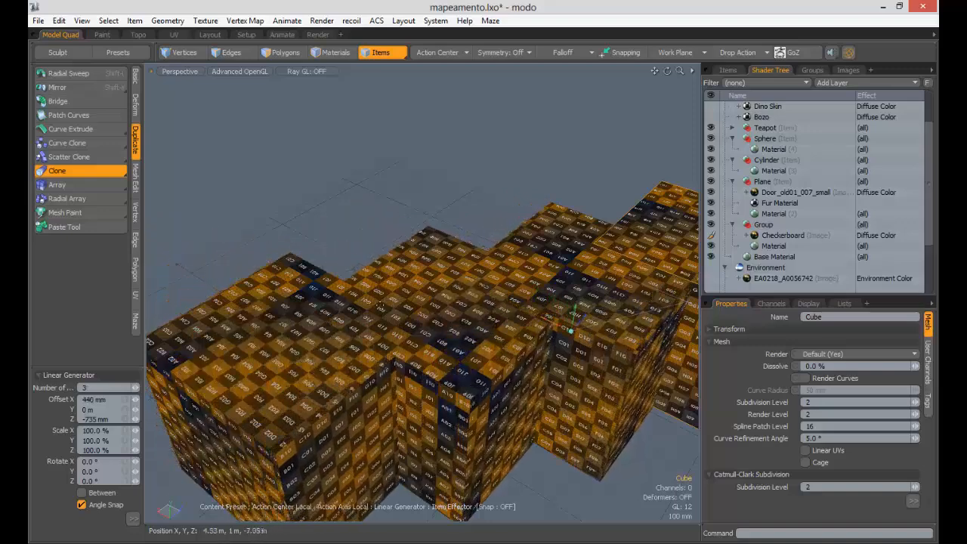
{"action": "key", "text": "space"}
{"action": "scroll", "coordinate": [423, 295], "scroll_direction": "down", "scroll_amount": 3}
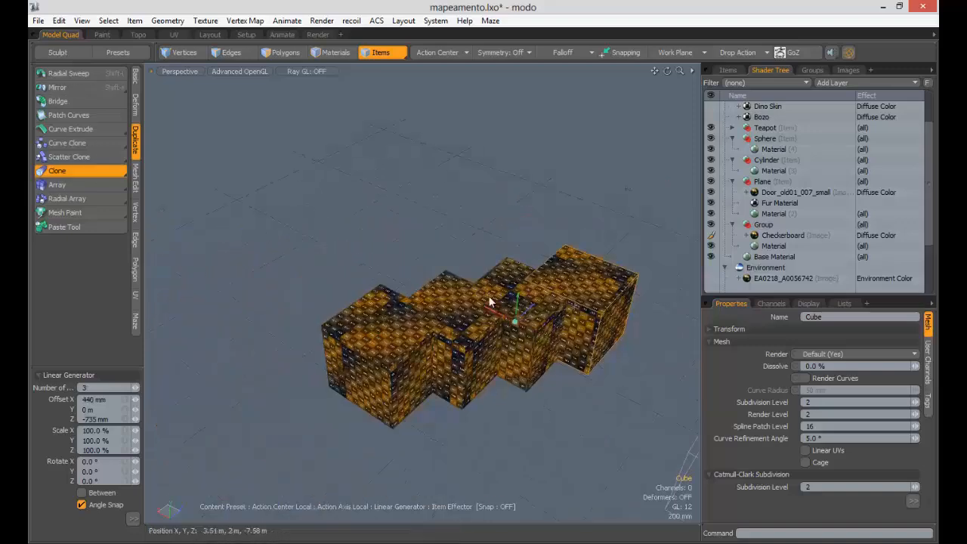
{"action": "scroll", "coordinate": [615, 423], "scroll_direction": "down", "scroll_amount": 2}
- Move the EA0218_A0056742 texture locator box toward the cubes
{"action": "left_click", "coordinate": [633, 374]}
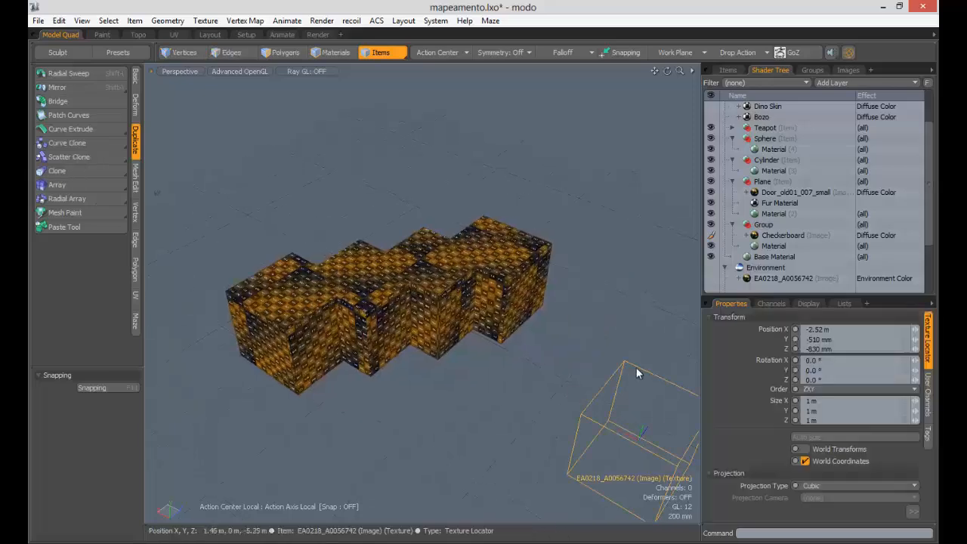
{"action": "key", "text": "y"}
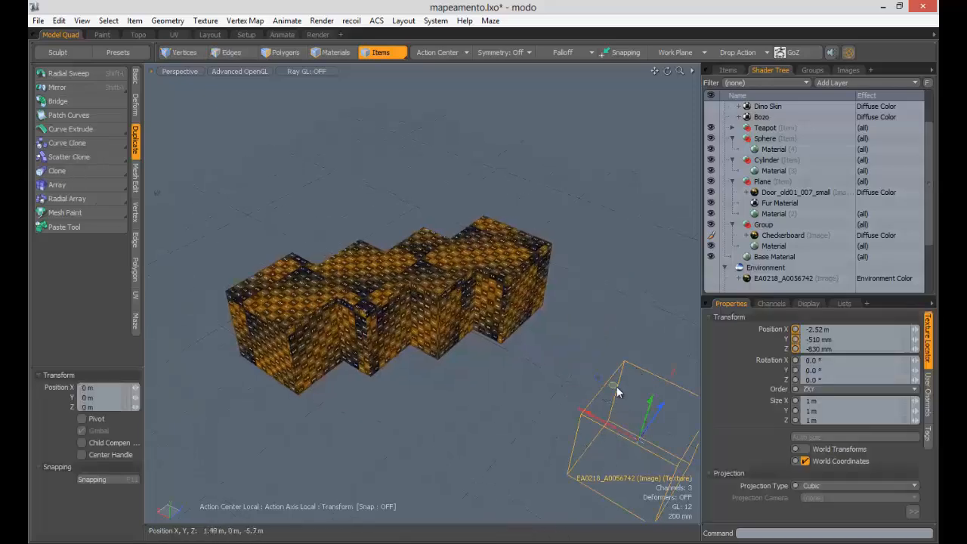
{"action": "left_click_drag", "start_coordinate": [638, 440], "coordinate": [582, 422]}
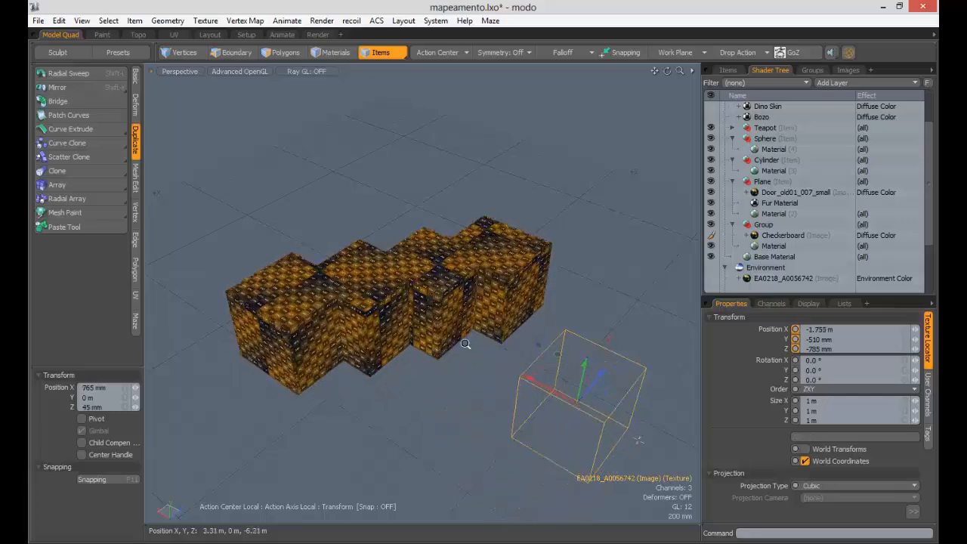
{"action": "scroll", "coordinate": [484, 355], "scroll_direction": "up", "scroll_amount": 3}
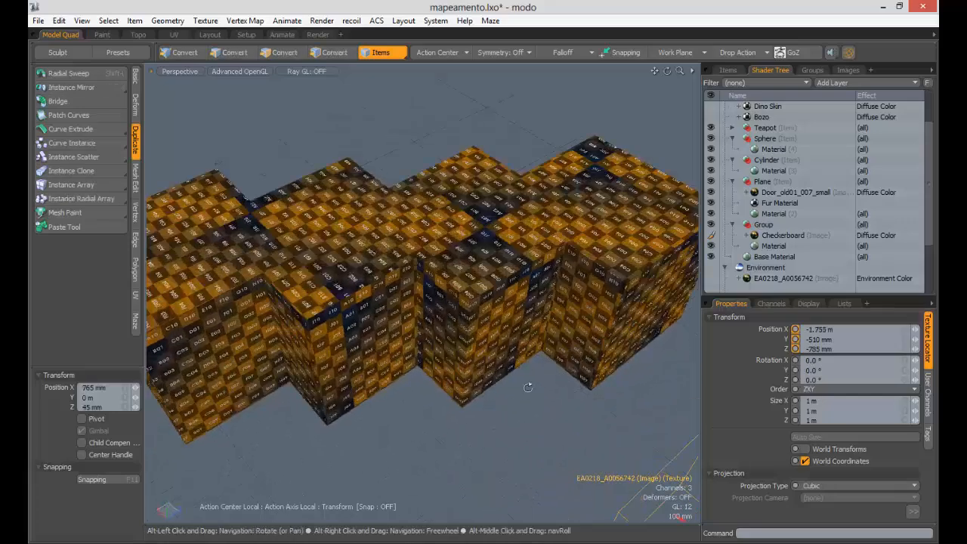
- Select the cube mesh and undo back to a single cube
{"action": "left_click", "coordinate": [528, 385]}
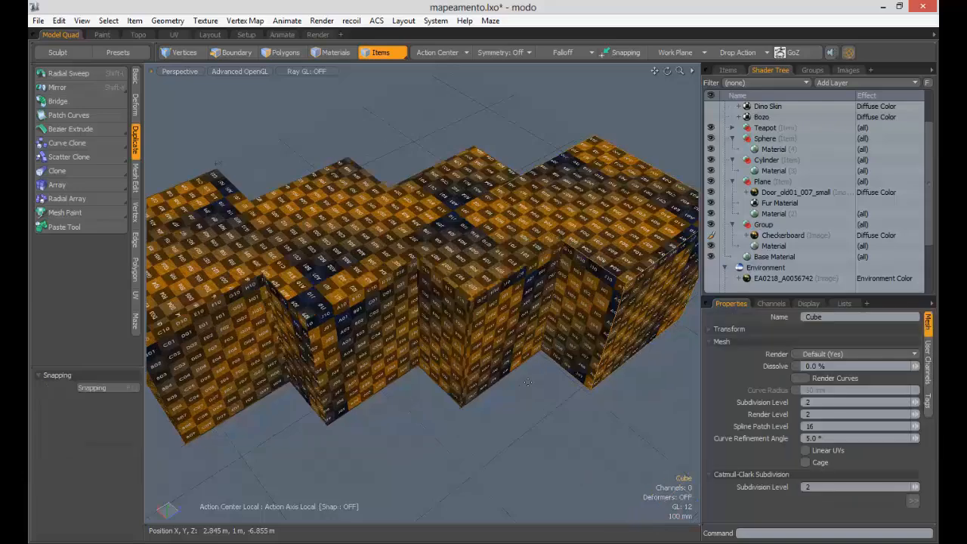
{"action": "scroll", "coordinate": [522, 374], "scroll_direction": "down", "scroll_amount": 3}
{"action": "key", "text": "ctrl+z"}
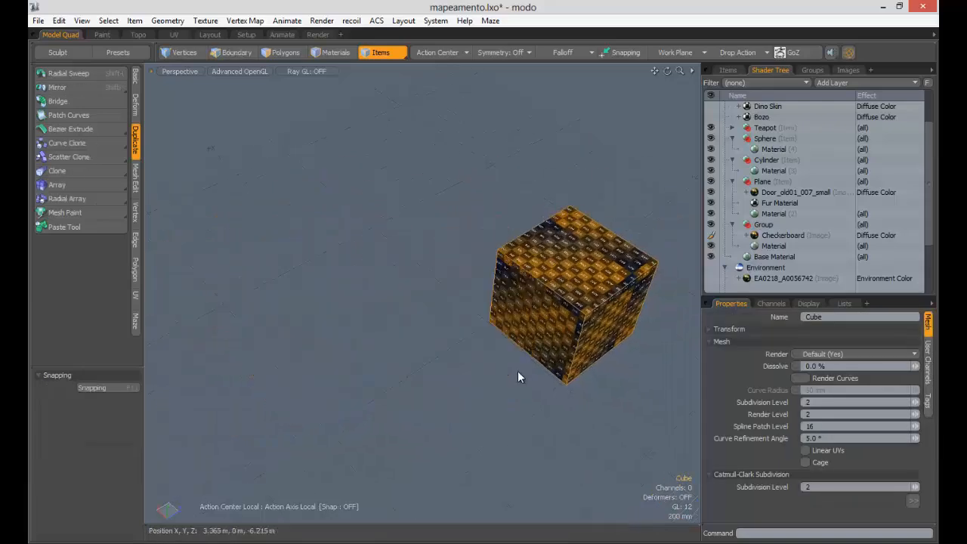
- Clone the textured cube into three copies in a row about 1.42 m apart along X, then frame all four
{"action": "left_click", "coordinate": [79, 173]}
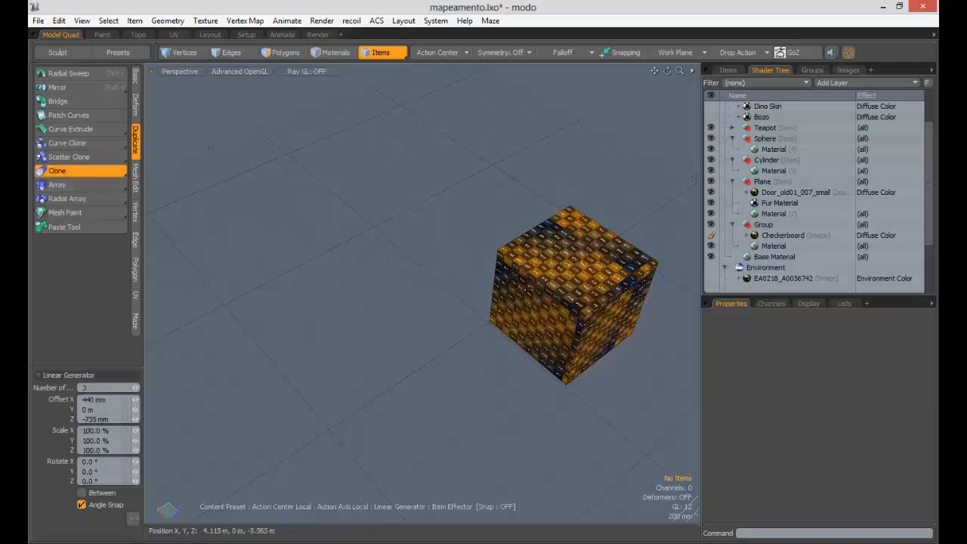
{"action": "key", "text": "space"}
{"action": "left_click", "coordinate": [79, 171]}
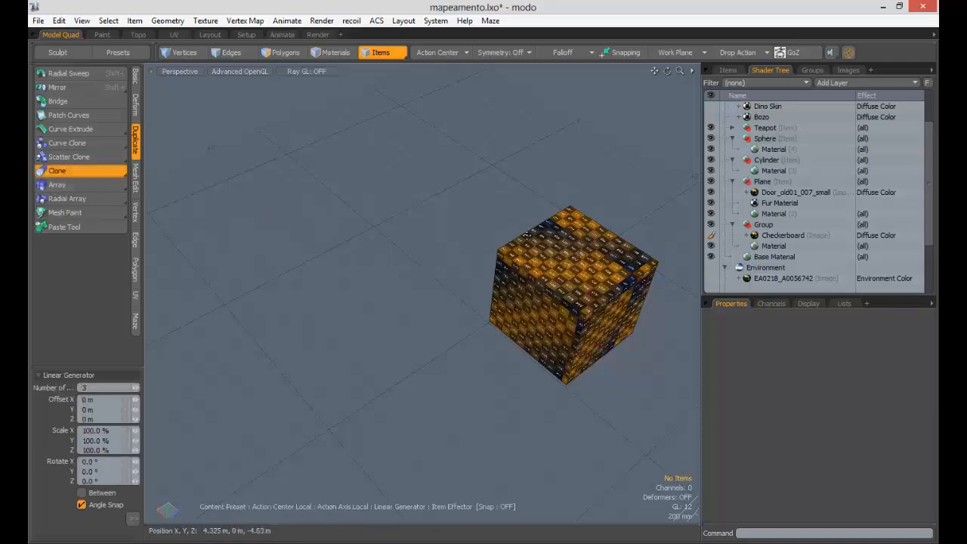
{"action": "key", "text": "space"}
{"action": "left_click", "coordinate": [578, 285]}
{"action": "left_click", "coordinate": [75, 176]}
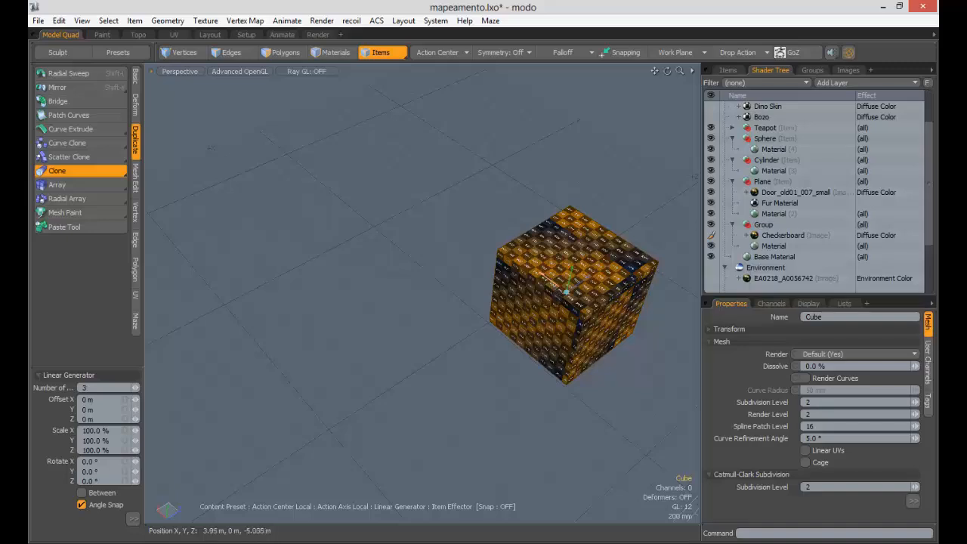
{"action": "mouse_move", "coordinate": [566, 288]}
{"action": "left_mouse_down"}
{"action": "mouse_move", "coordinate": [453, 200]}
{"action": "mouse_move", "coordinate": [468, 210]}
{"action": "mouse_move", "coordinate": [369, 286]}
{"action": "left_mouse_up"}
{"action": "key", "text": "space"}
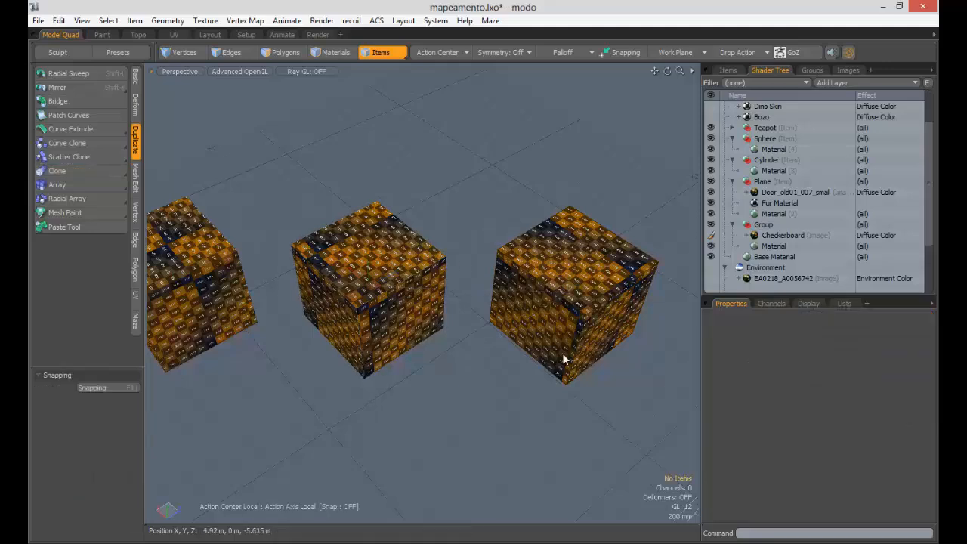
{"action": "key", "text": "a"}
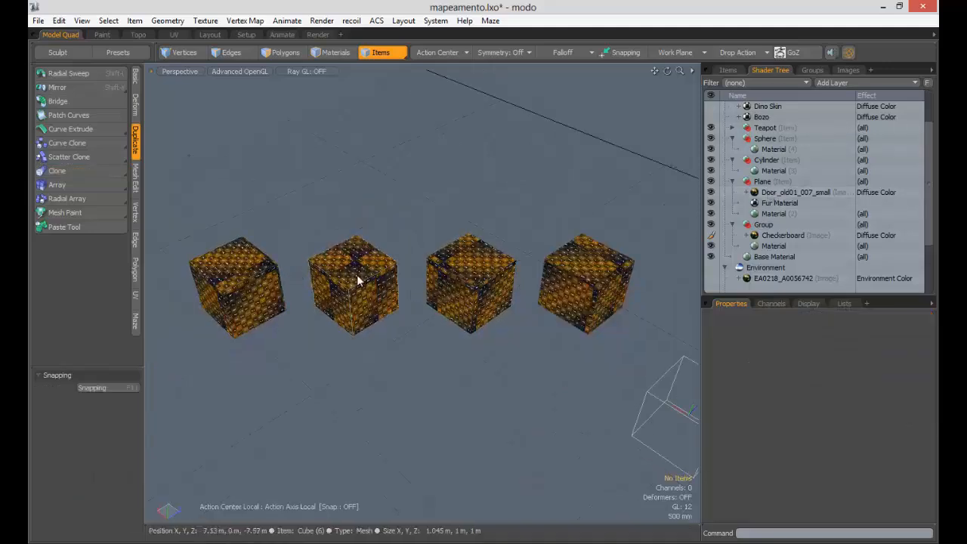
- Collapse the Cube's children in the Items list and identify which cube is Cube (5), (6) and (7)
{"action": "left_click_drag", "start_coordinate": [927, 161], "coordinate": [879, 117]}
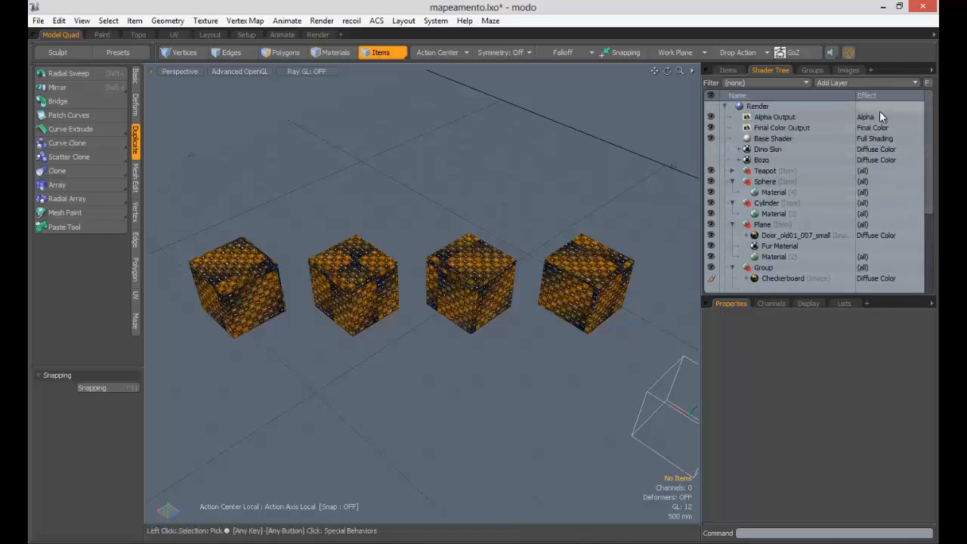
{"action": "left_click", "coordinate": [729, 70]}
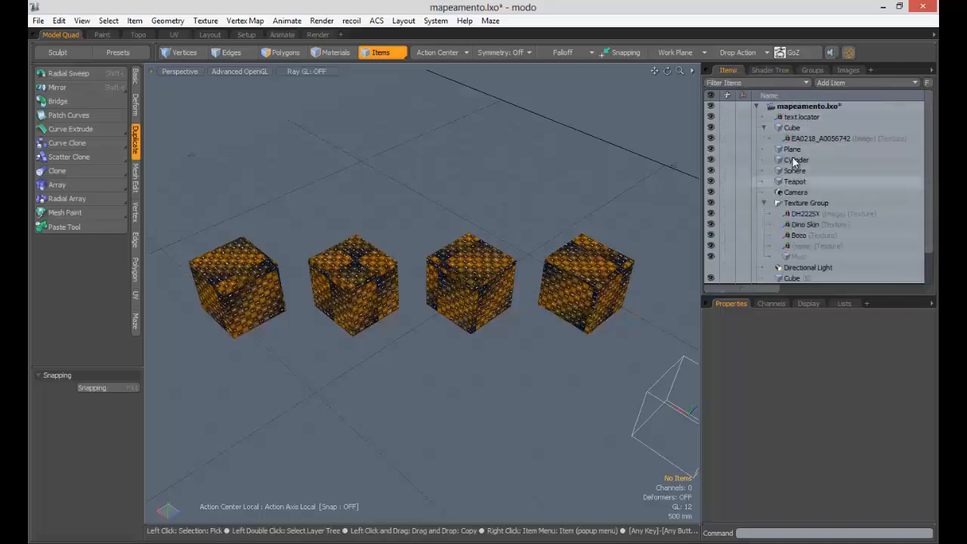
{"action": "left_click", "coordinate": [763, 129]}
{"action": "left_click", "coordinate": [764, 190]}
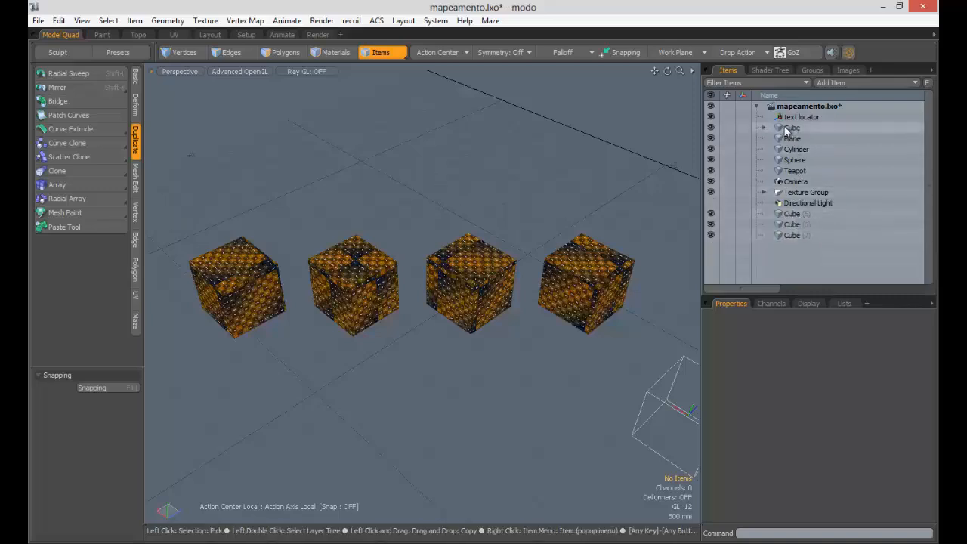
{"action": "left_click", "coordinate": [594, 271]}
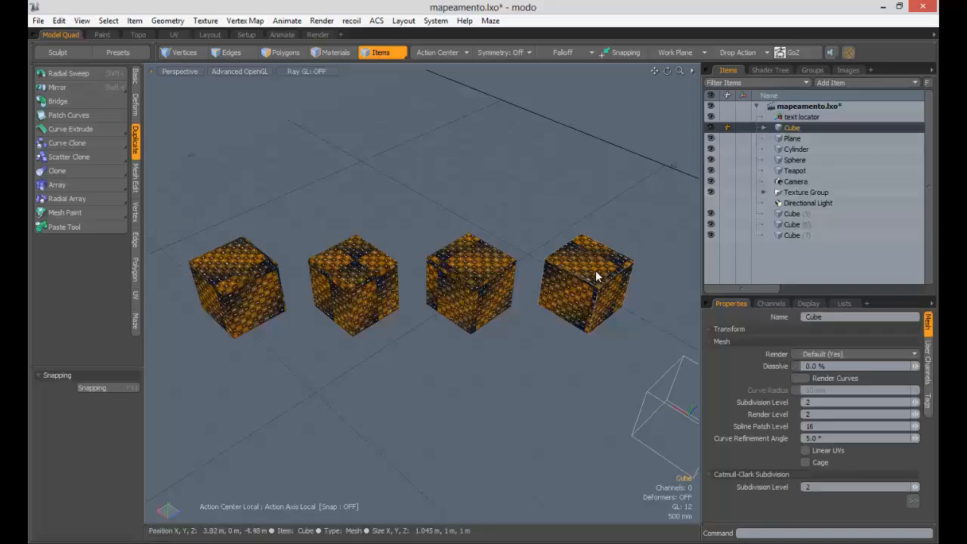
{"action": "left_click", "coordinate": [789, 214]}
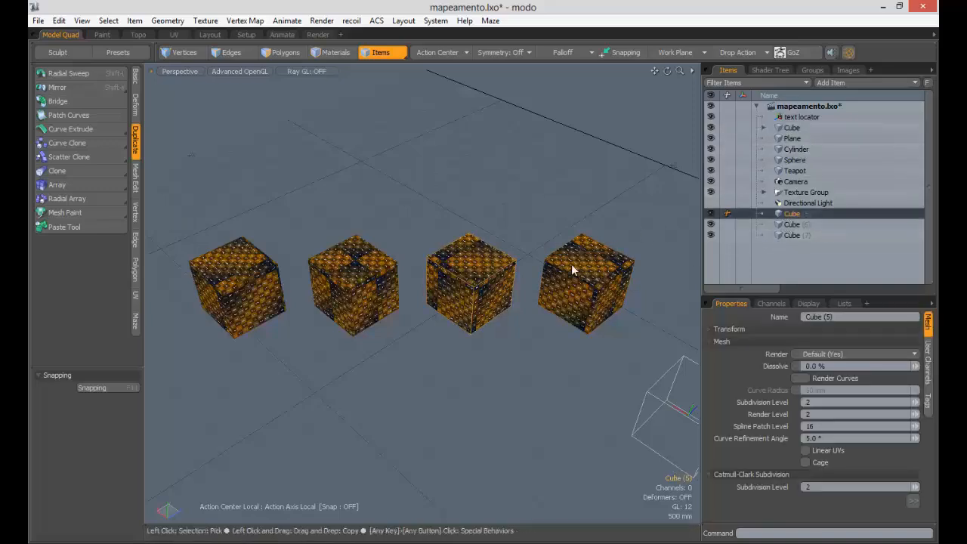
{"action": "left_click", "coordinate": [352, 267]}
{"action": "left_click", "coordinate": [254, 264]}
{"action": "left_click", "coordinate": [337, 263]}
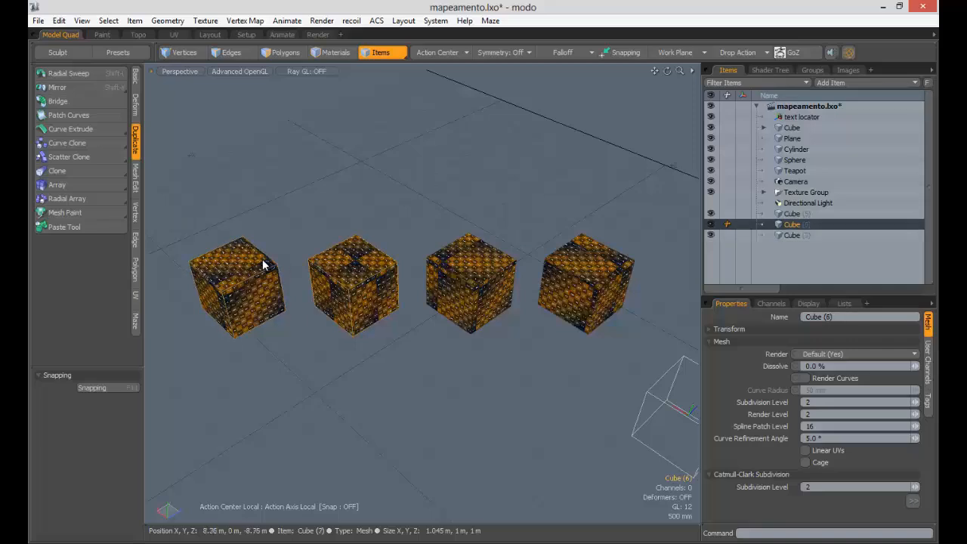
{"action": "left_click", "coordinate": [263, 264]}
{"action": "left_click", "coordinate": [358, 268]}
{"action": "left_click", "coordinate": [485, 276]}
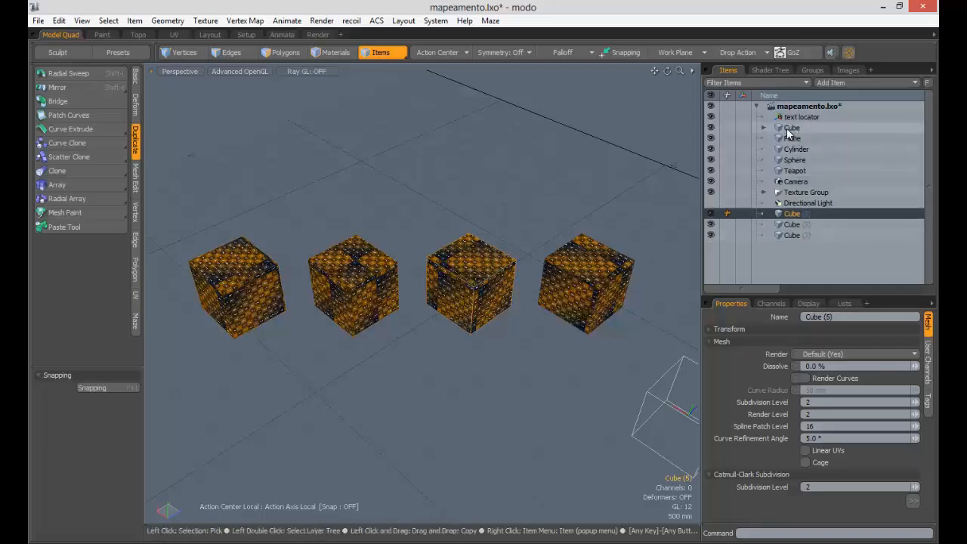
{"action": "left_click", "coordinate": [764, 128]}
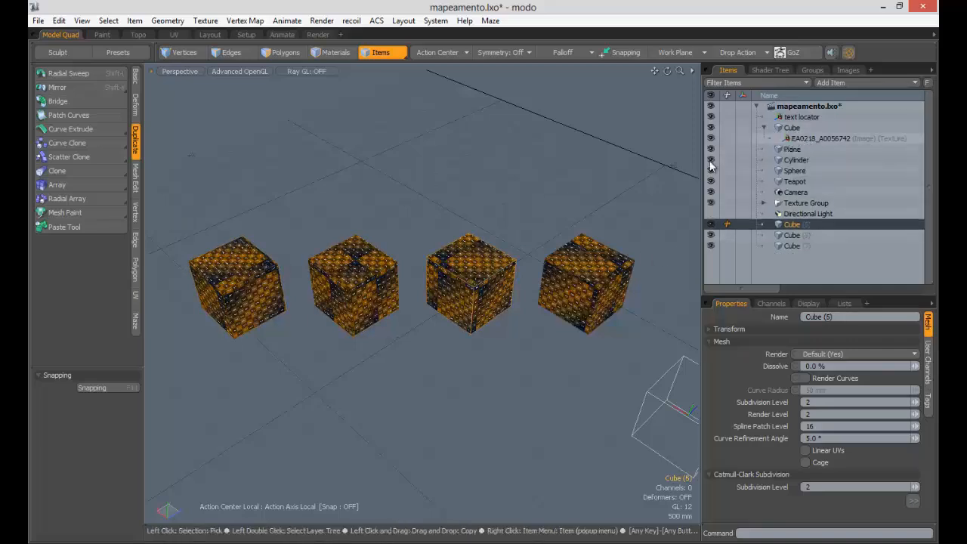
- Move Cube (7) toward the bottom centre and shift the original Cube up and left
{"action": "left_click", "coordinate": [234, 253]}
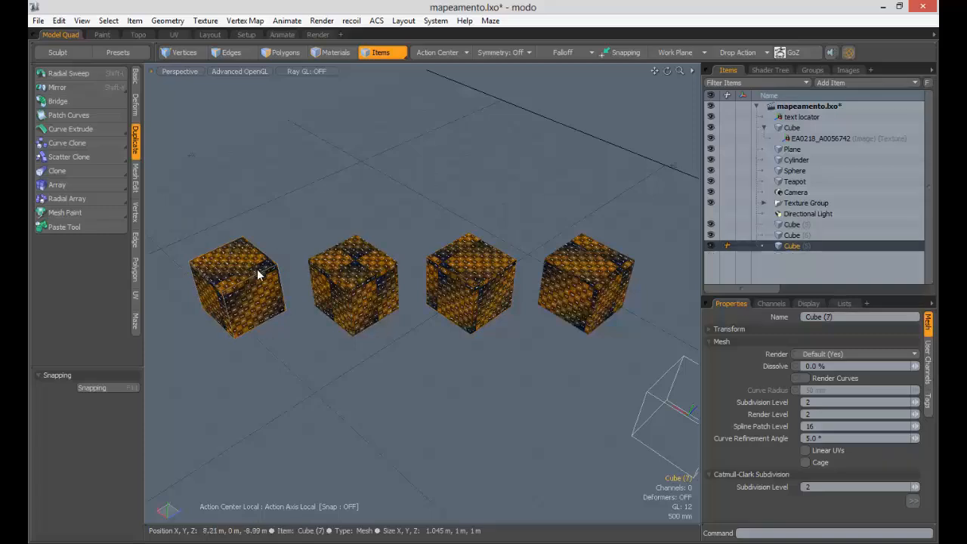
{"action": "key", "text": "w"}
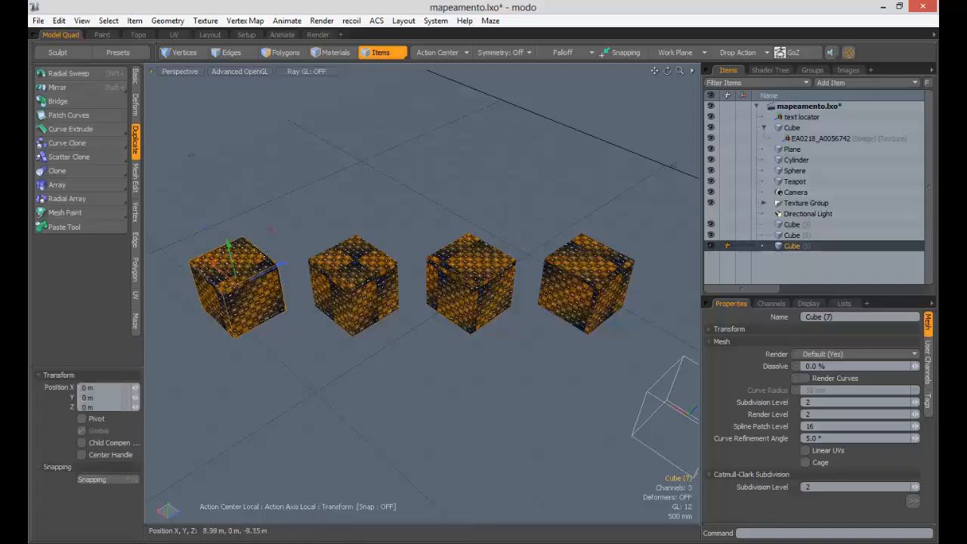
{"action": "left_click_drag", "start_coordinate": [237, 285], "coordinate": [233, 217]}
{"action": "key", "text": "q"}
{"action": "left_click", "coordinate": [333, 259]}
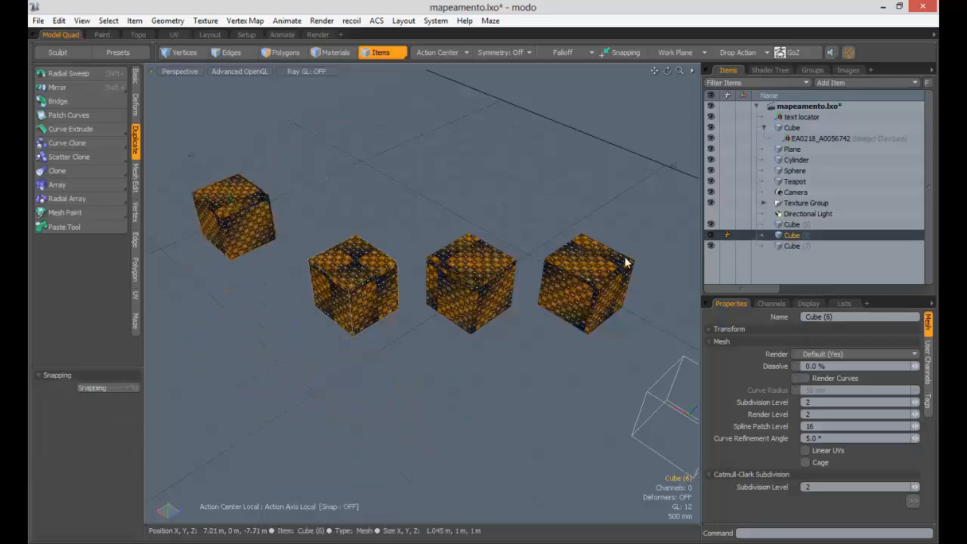
{"action": "left_click", "coordinate": [604, 269]}
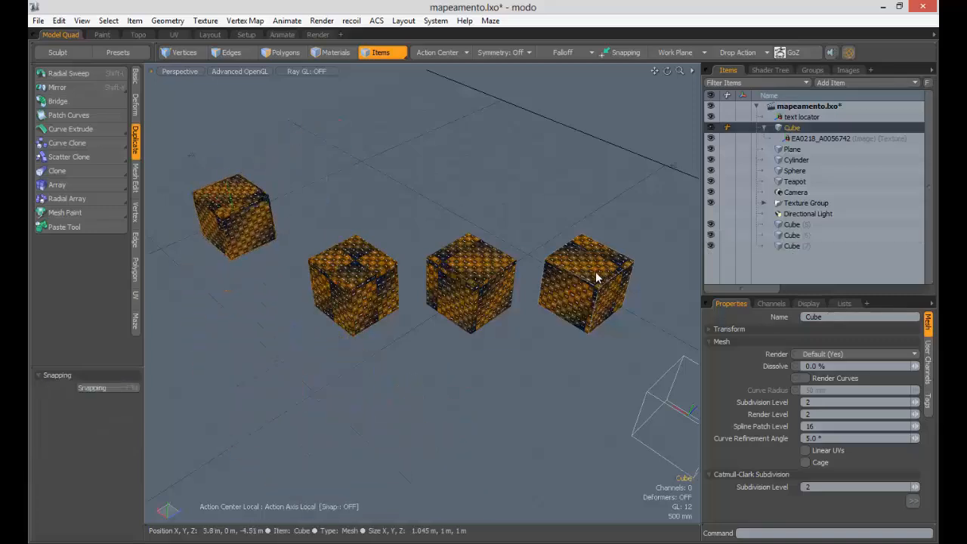
{"action": "key", "text": "w"}
{"action": "left_click_drag", "start_coordinate": [574, 249], "coordinate": [587, 285]}
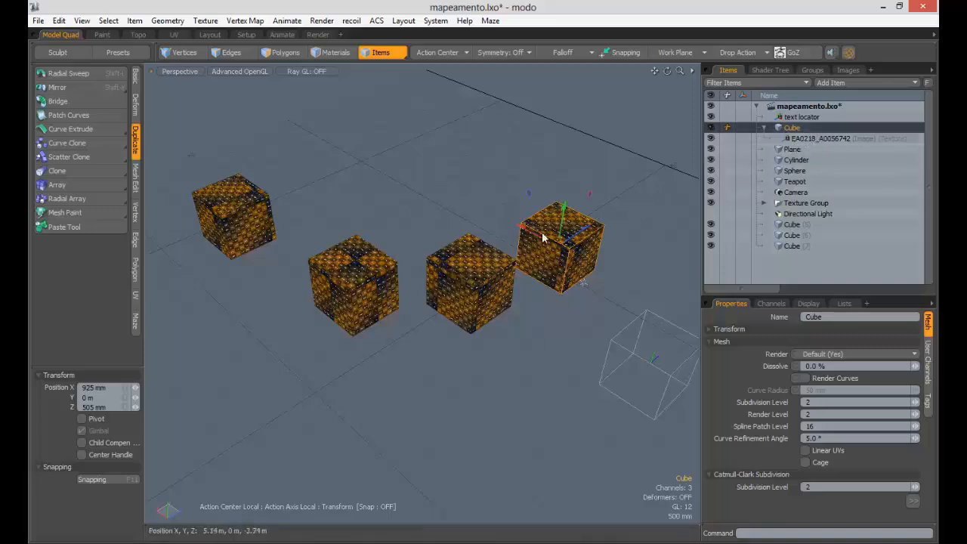
- Move Cube (5) down and to the left, then select the cube texture's placement box
{"action": "left_click_drag", "start_coordinate": [581, 283], "coordinate": [468, 302], "text": "alt"}
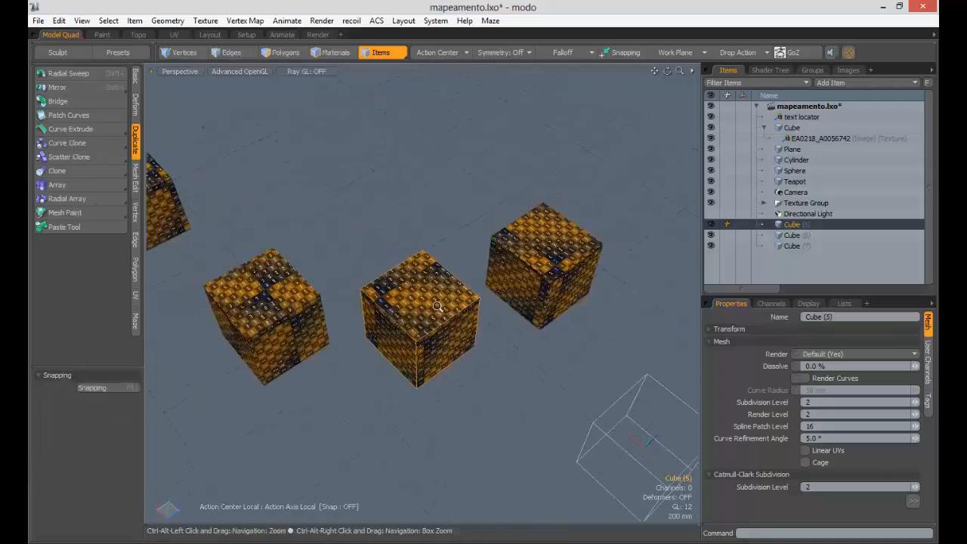
{"action": "left_click", "coordinate": [423, 313]}
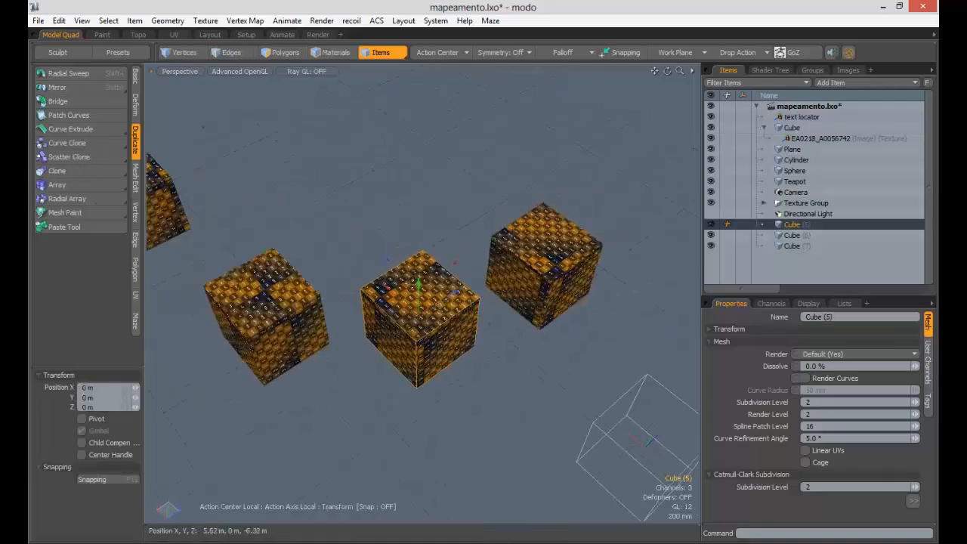
{"action": "left_click_drag", "start_coordinate": [446, 265], "coordinate": [379, 272], "text": "alt"}
{"action": "left_click_drag", "start_coordinate": [509, 286], "coordinate": [453, 385]}
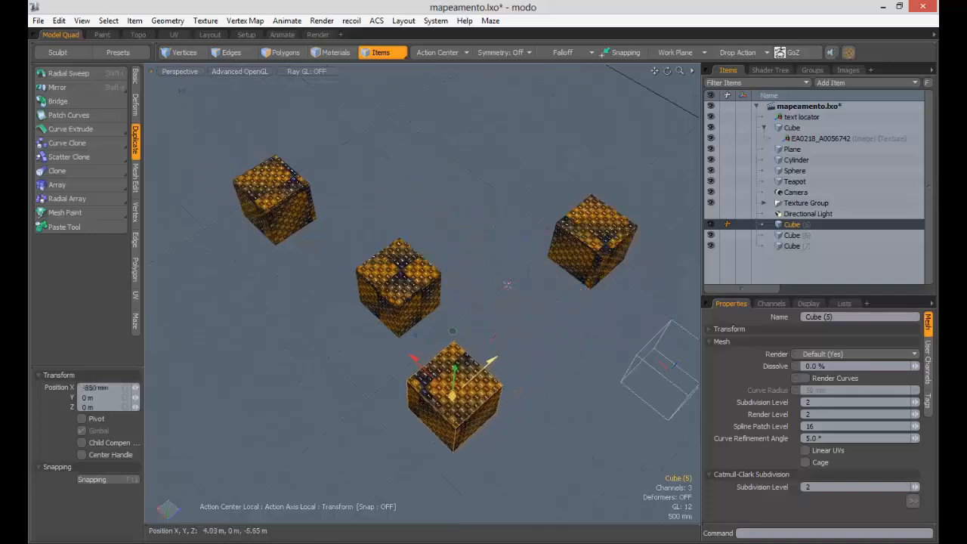
{"action": "left_click", "coordinate": [453, 423]}
{"action": "left_click_drag", "start_coordinate": [453, 423], "coordinate": [574, 317], "text": "alt"}
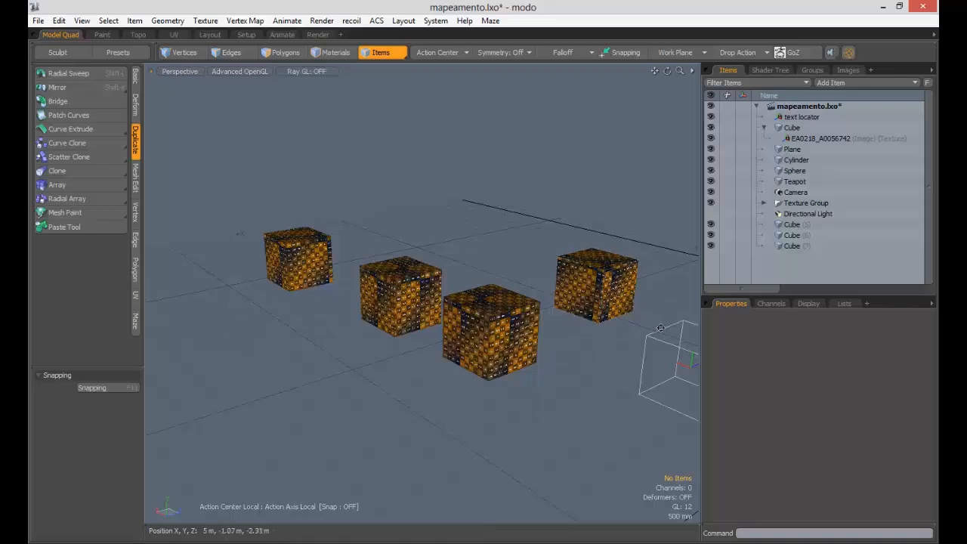
{"action": "left_click_drag", "start_coordinate": [652, 262], "coordinate": [620, 321], "text": "alt"}
{"action": "left_click", "coordinate": [612, 324]}
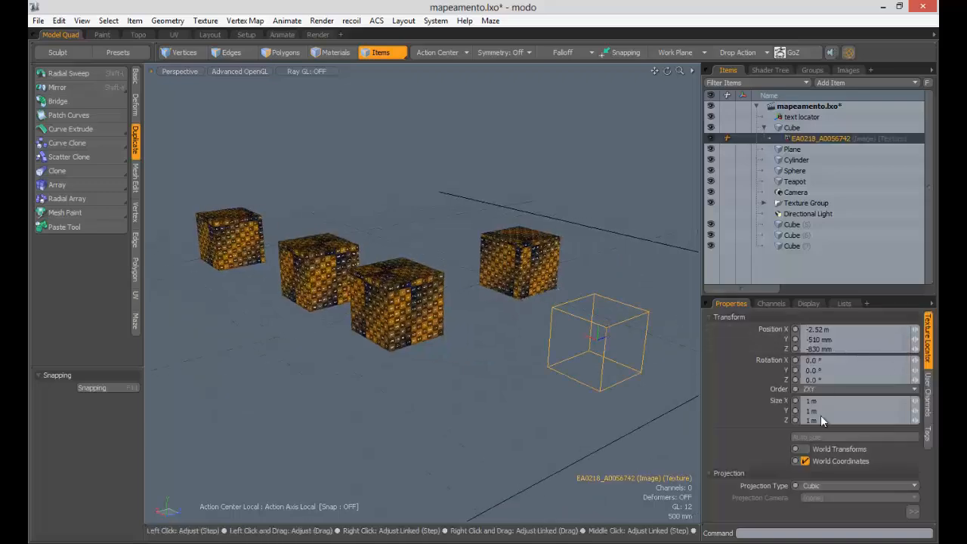
- Keep the cube texture's projection type set to Cubic
{"action": "left_click", "coordinate": [828, 485]}
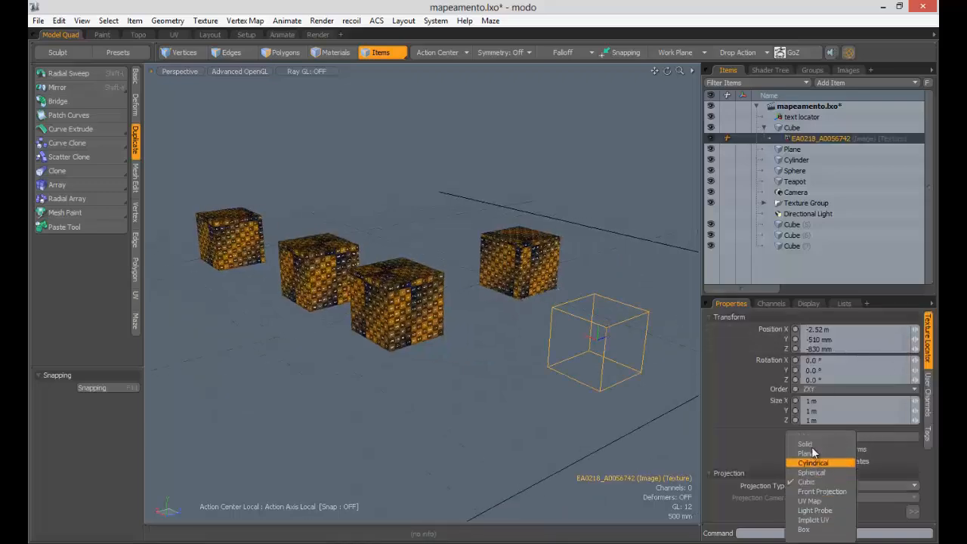
{"action": "left_click", "coordinate": [750, 318]}
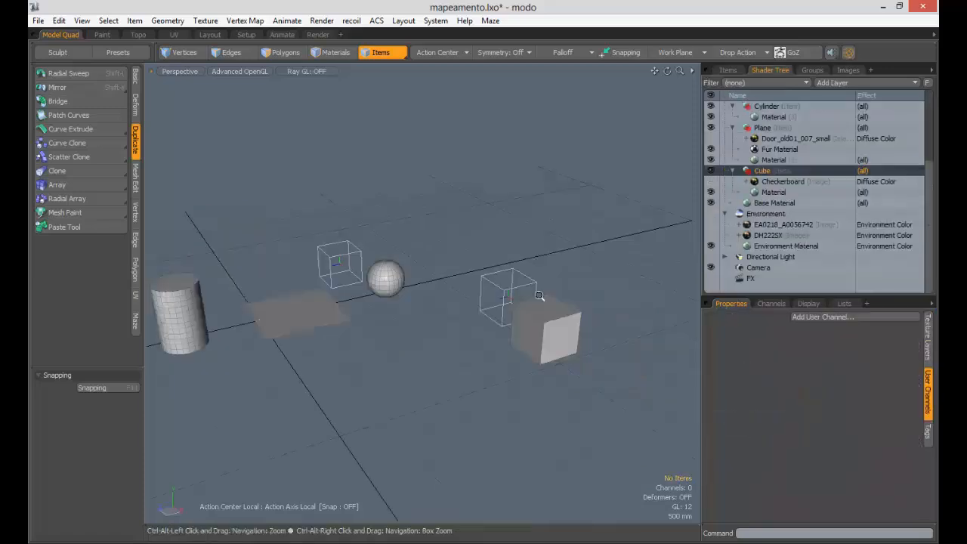
{"action": "mouse_move", "coordinate": [544, 300]}
{"action": "left_mouse_down", "text": "alt"}
{"action": "mouse_move", "coordinate": [669, 280]}
{"action": "mouse_move", "coordinate": [534, 295]}
{"action": "left_mouse_up", "text": "alt"}
- Add an image map layer to the cube using the logo image
{"action": "left_click", "coordinate": [846, 82]}
{"action": "mouse_move", "coordinate": [823, 172]}
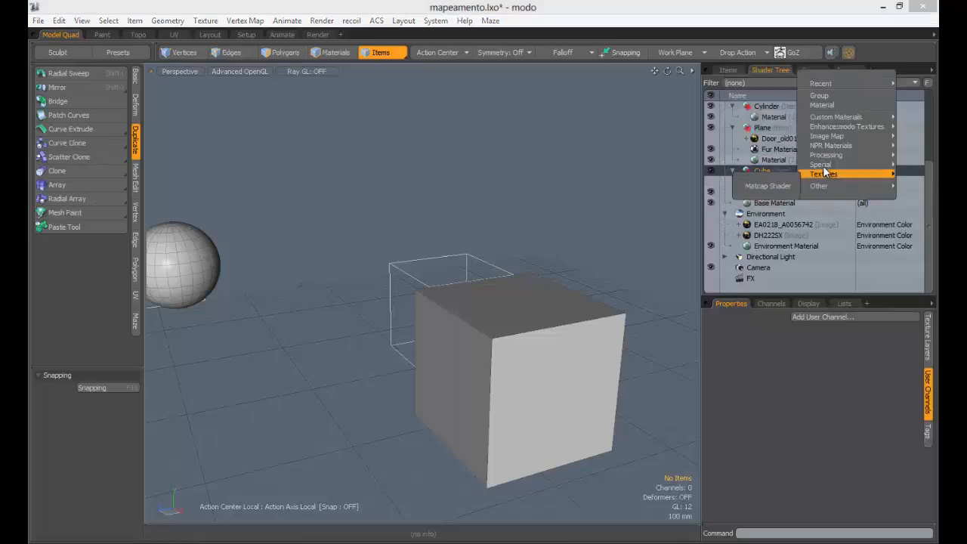
{"action": "left_click", "coordinate": [763, 173]}
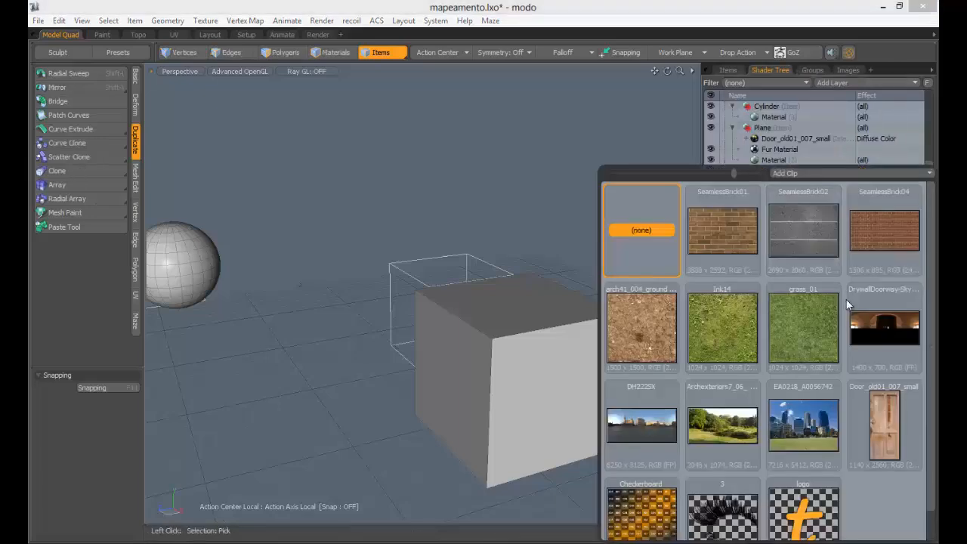
{"action": "scroll", "coordinate": [927, 440], "scroll_direction": "down", "scroll_amount": 1}
{"action": "left_click", "coordinate": [641, 492]}
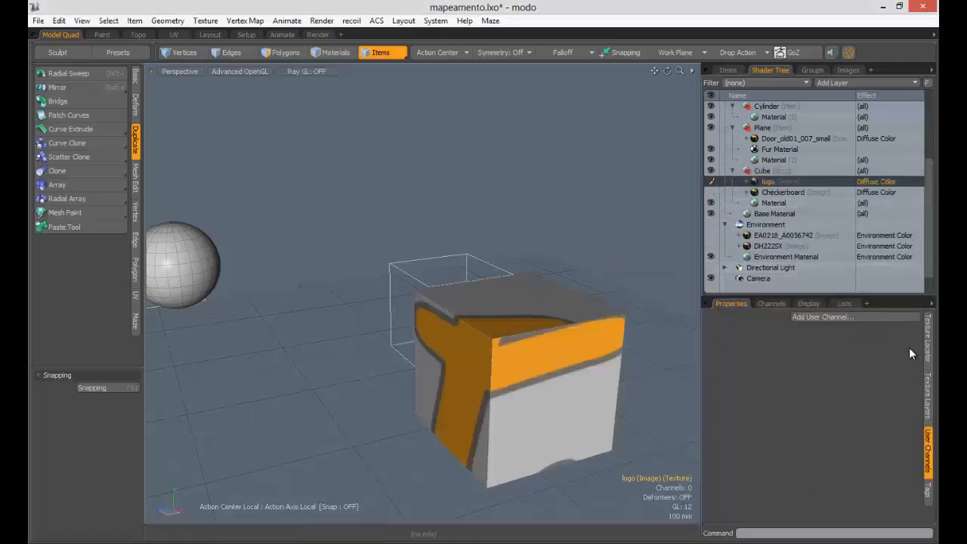
- Set the logo's texture locator projection type to Planar
{"action": "left_click", "coordinate": [927, 339]}
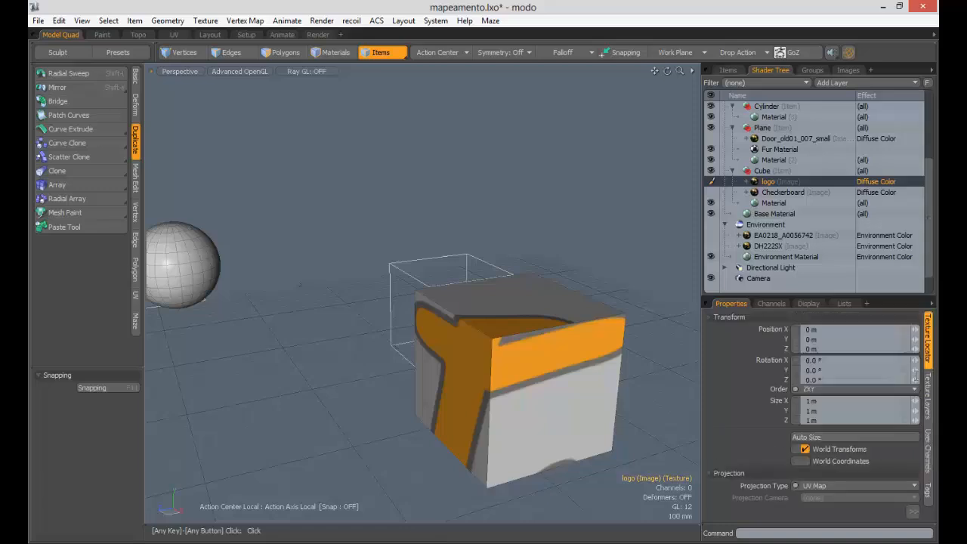
{"action": "left_click", "coordinate": [812, 487]}
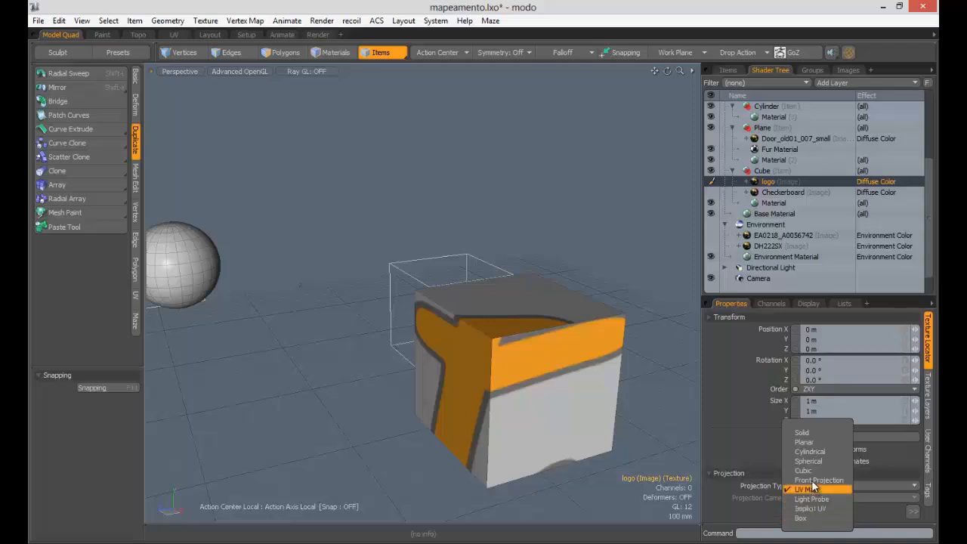
{"action": "left_click", "coordinate": [808, 441]}
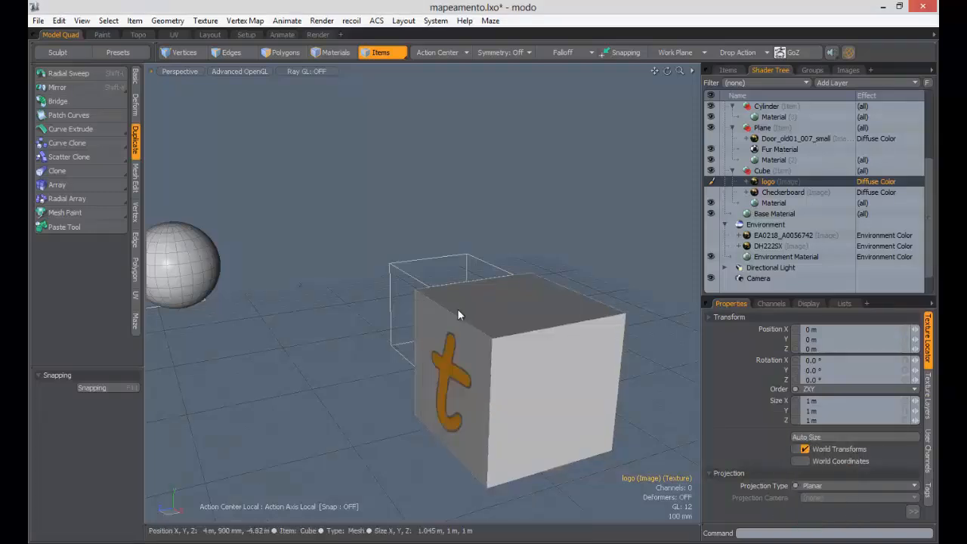
- Shrink the logo projection's Size so the logo tiles as a three-by-three grid of t's
{"action": "left_click_drag", "start_coordinate": [505, 345], "coordinate": [315, 338], "text": "alt"}
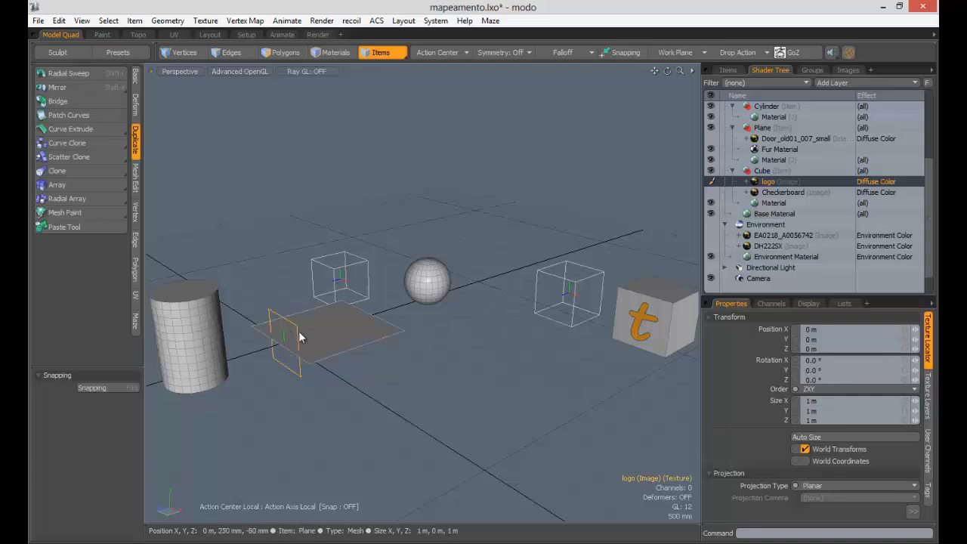
{"action": "left_click_drag", "start_coordinate": [497, 348], "coordinate": [611, 369], "text": "alt+shift"}
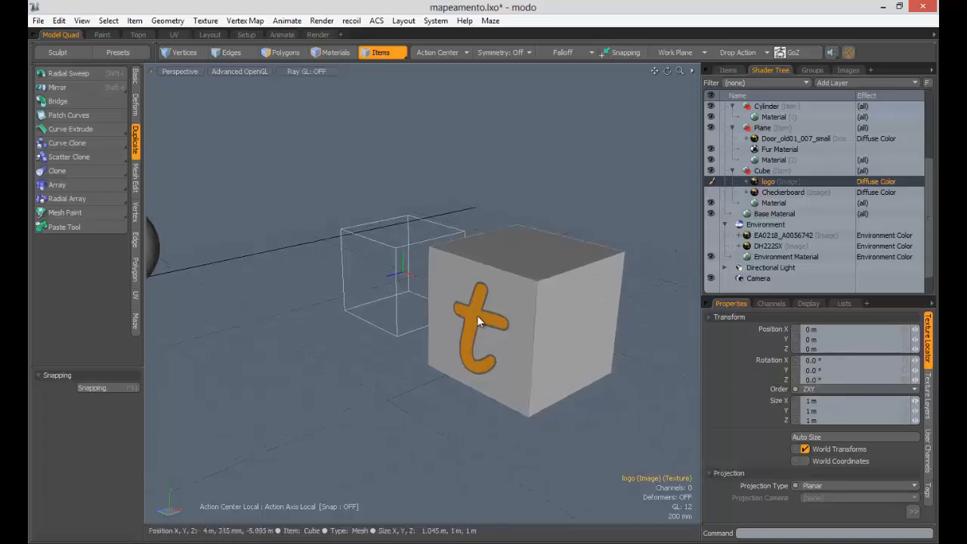
{"action": "left_click_drag", "start_coordinate": [536, 305], "coordinate": [367, 332], "text": "alt"}
{"action": "left_click_drag", "start_coordinate": [582, 308], "coordinate": [494, 300], "text": "alt"}
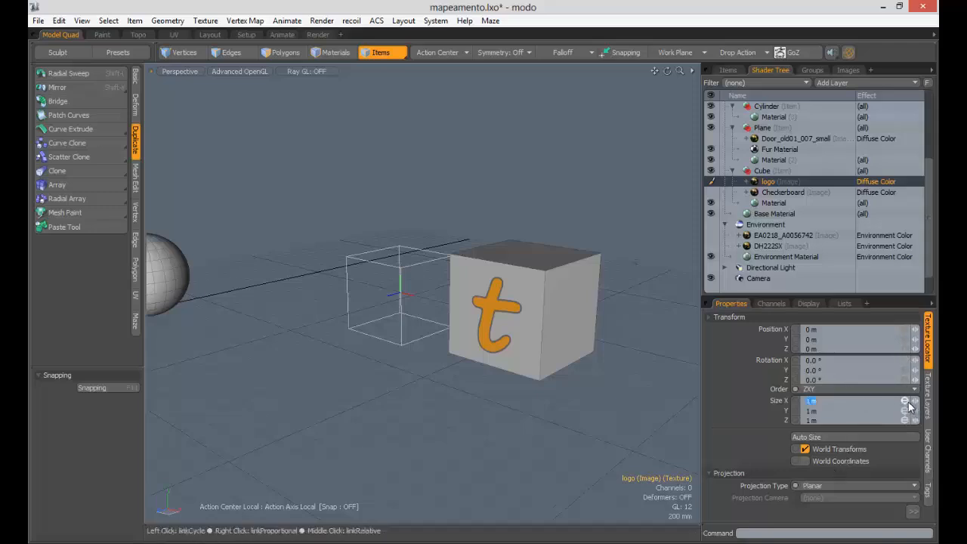
{"action": "left_click_drag", "start_coordinate": [914, 400], "coordinate": [816, 400]}
- Scale the logo's texture locator to 111.5% and frame the textured cube
{"action": "left_click_drag", "start_coordinate": [541, 327], "coordinate": [410, 352], "text": "ctrl+alt"}
{"action": "left_click_drag", "start_coordinate": [469, 354], "coordinate": [440, 289], "text": "ctrl+alt"}
{"action": "left_click", "coordinate": [441, 288]}
{"action": "left_click", "coordinate": [445, 285]}
{"action": "key", "text": "y"}
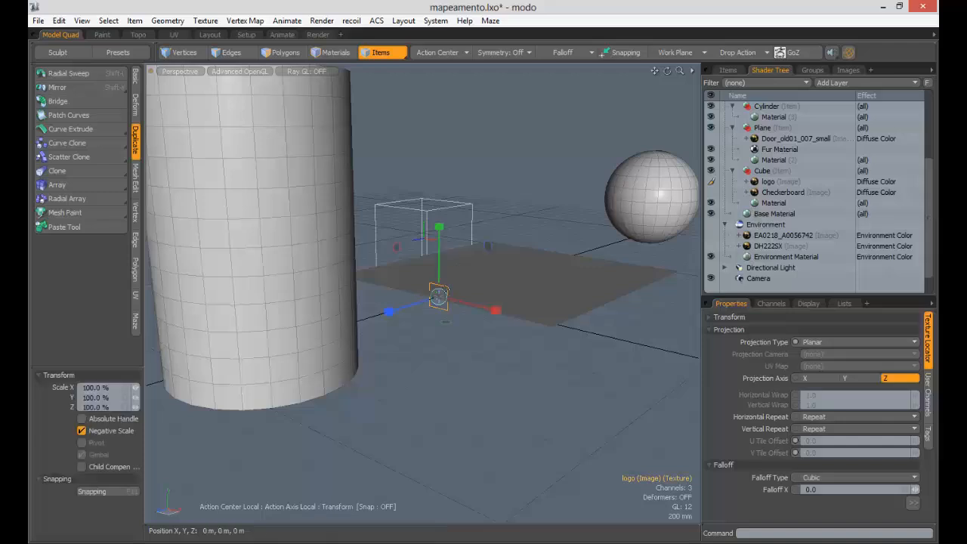
{"action": "left_click_drag", "start_coordinate": [438, 296], "coordinate": [393, 343]}
{"action": "key", "text": "shift+a"}
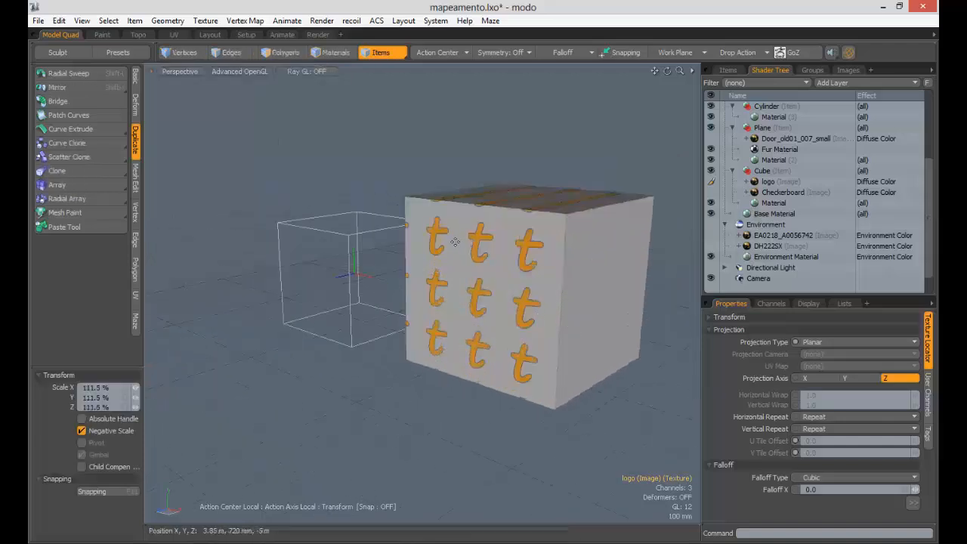
{"action": "key", "text": "Escape"}
- Preview the logo image, then bring up the logo's projection settings
{"action": "double_click", "coordinate": [767, 181]}
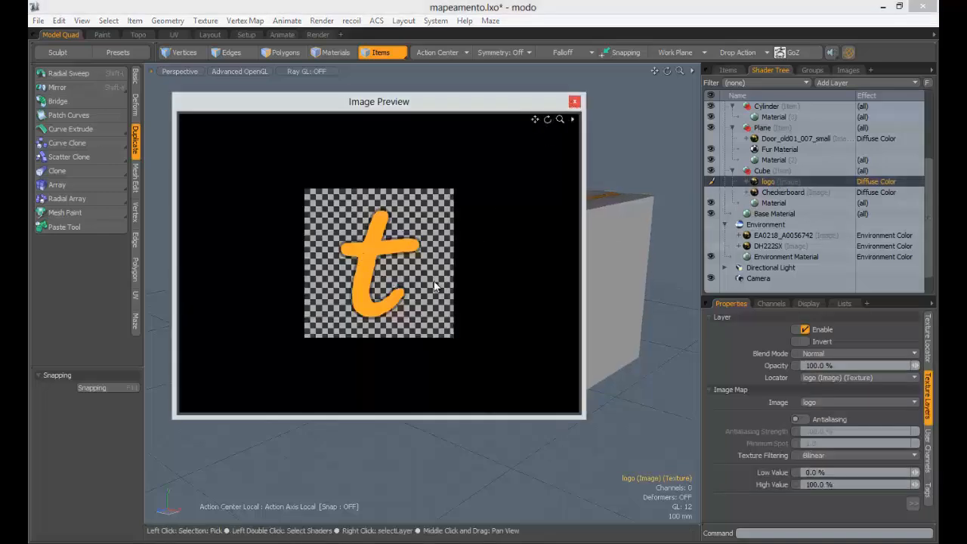
{"action": "left_click", "coordinate": [573, 102]}
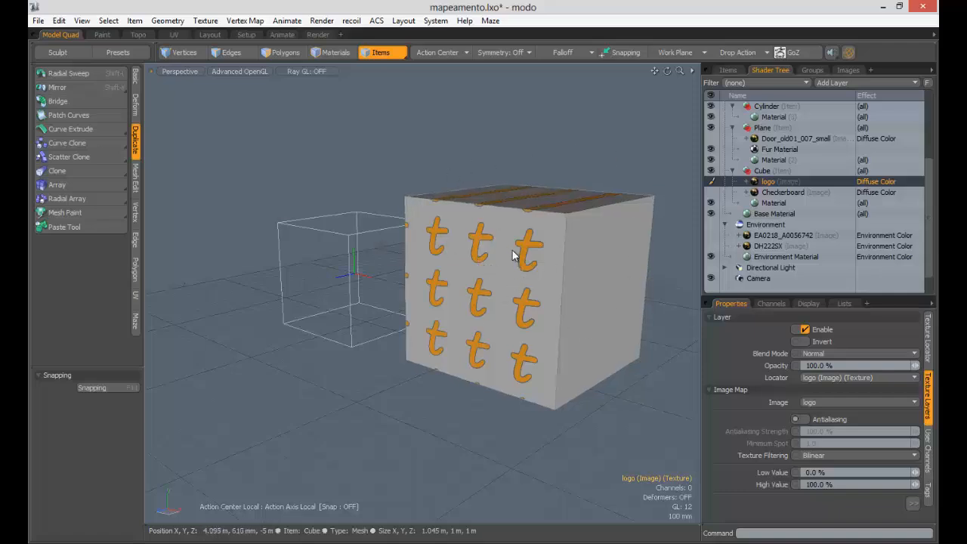
{"action": "left_click", "coordinate": [929, 348]}
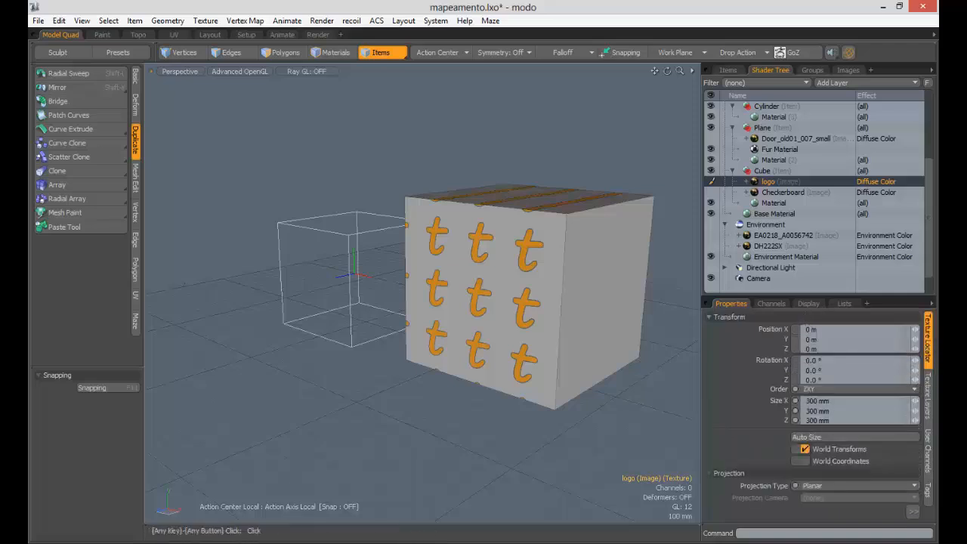
{"action": "left_click", "coordinate": [782, 315]}
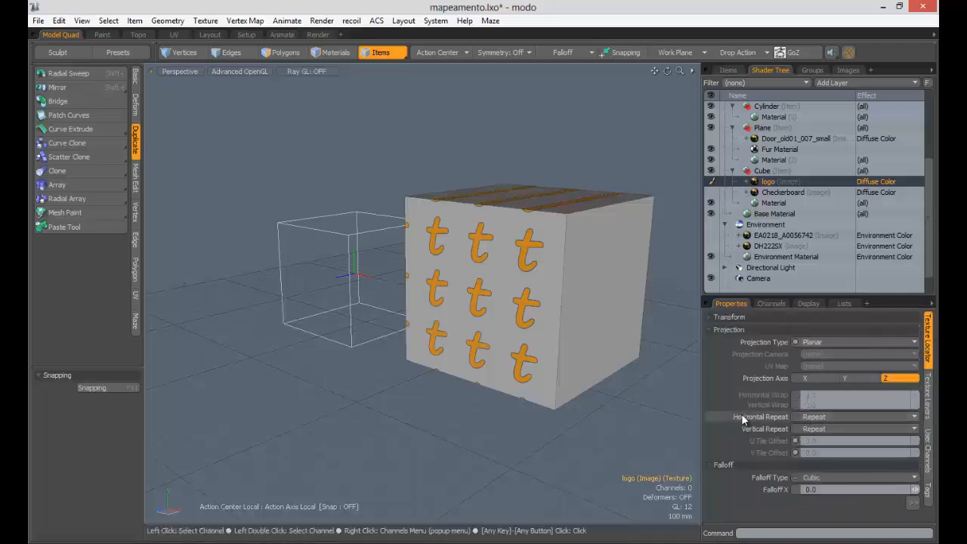
- Set the logo's Horizontal Repeat and Vertical Repeat to Reset
{"action": "left_click", "coordinate": [816, 417]}
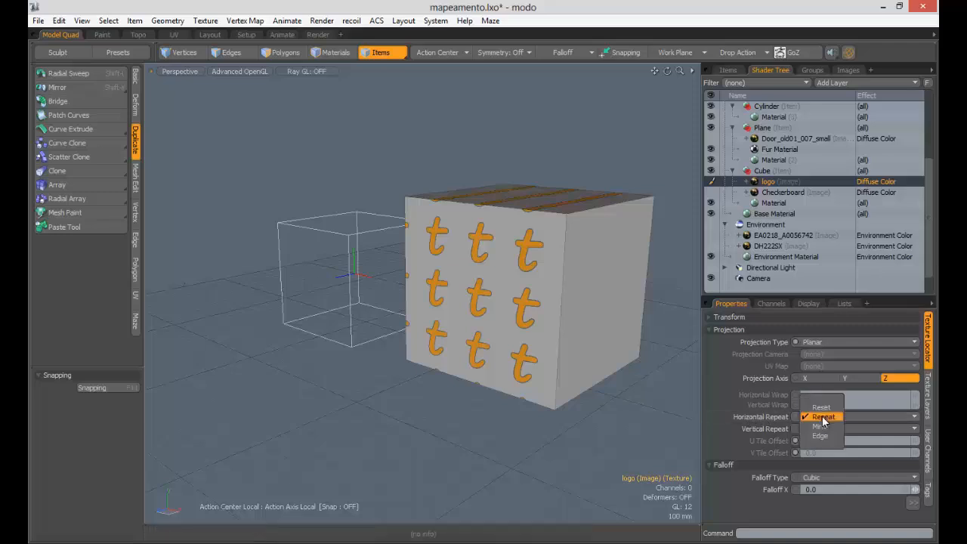
{"action": "left_click", "coordinate": [819, 436]}
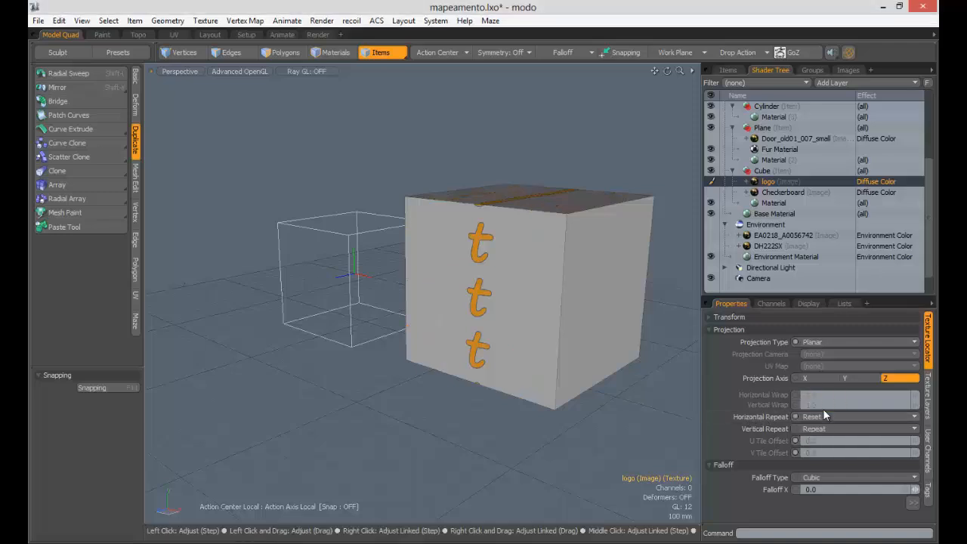
{"action": "left_click", "coordinate": [825, 428]}
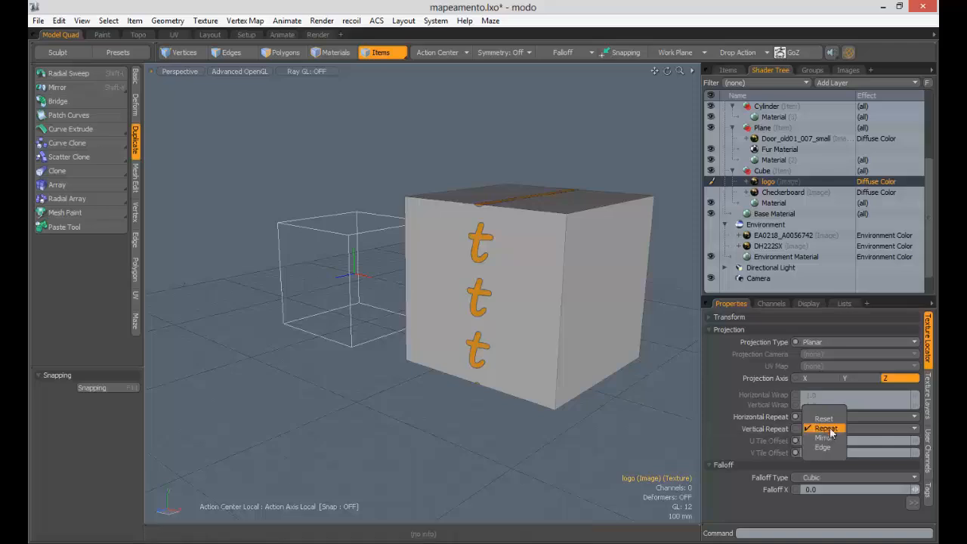
{"action": "left_click", "coordinate": [824, 418]}
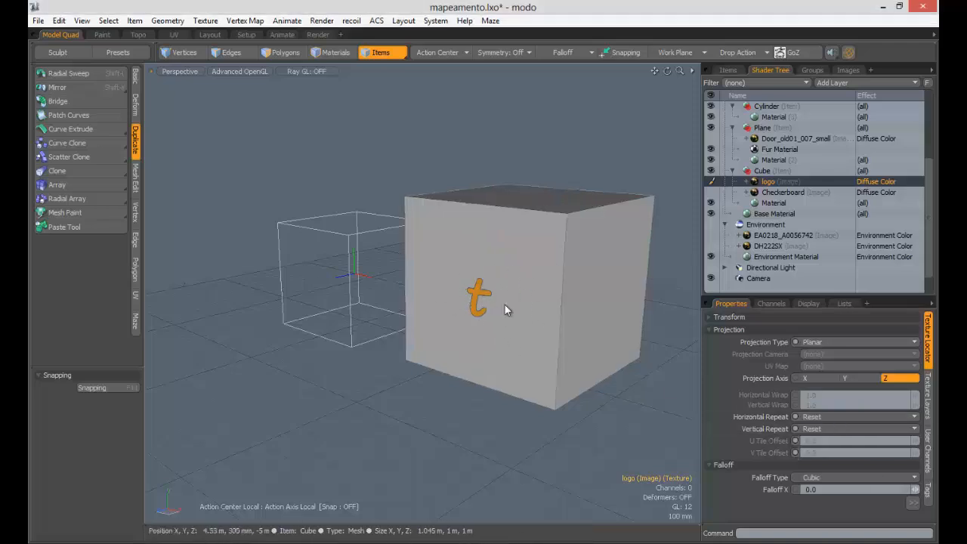
{"action": "left_click_drag", "start_coordinate": [504, 304], "coordinate": [466, 303], "text": "alt"}
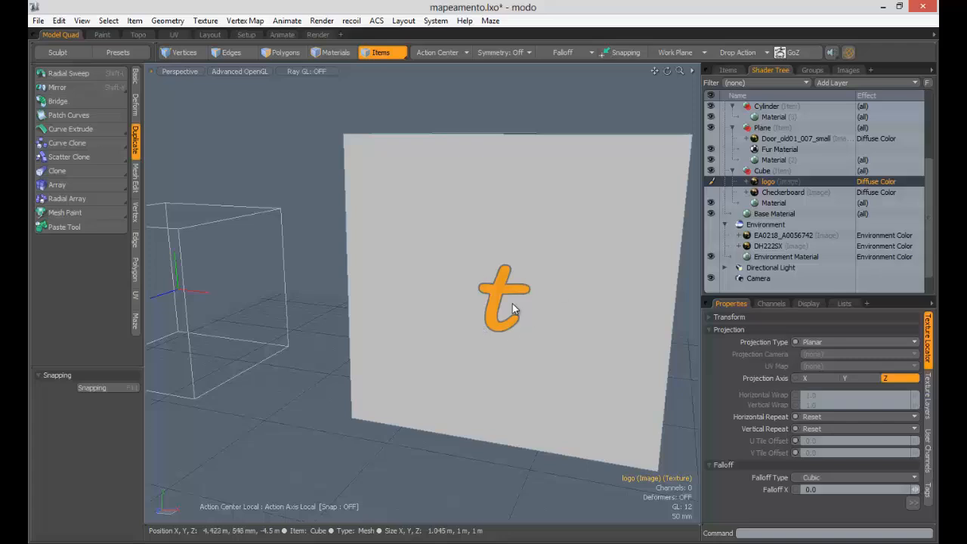
{"action": "left_click_drag", "start_coordinate": [532, 309], "coordinate": [495, 263], "text": "alt"}
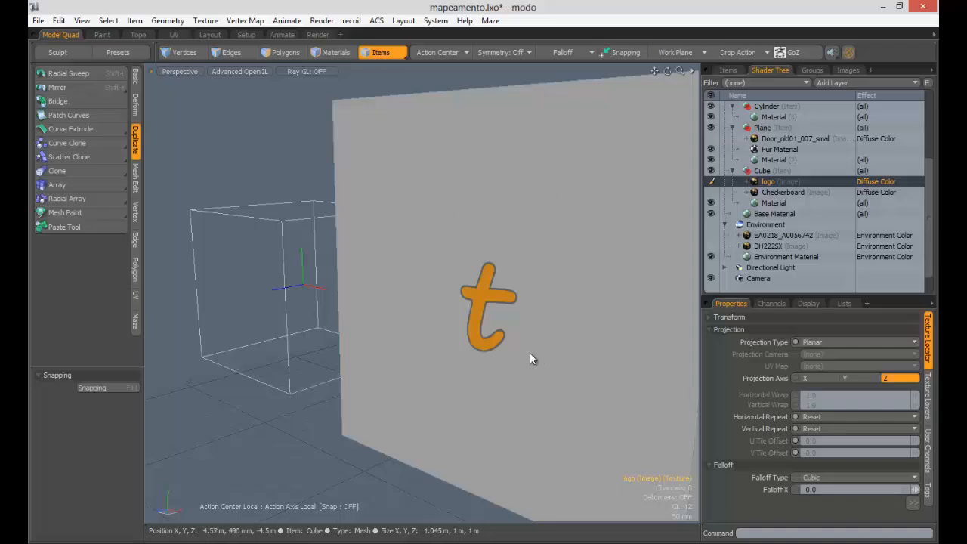
- Set the logo's Horizontal Repeat to Mirror
{"action": "left_click", "coordinate": [817, 416]}
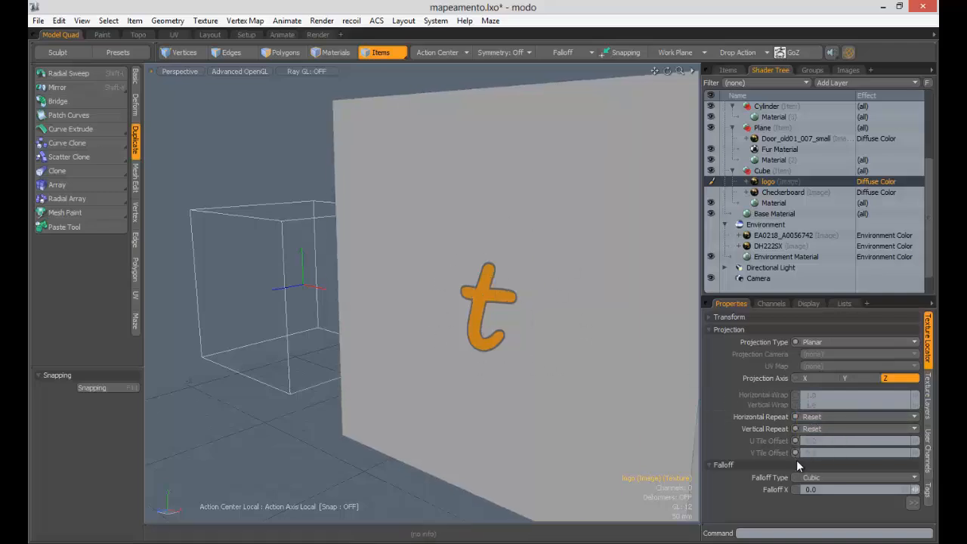
{"action": "left_click", "coordinate": [814, 419]}
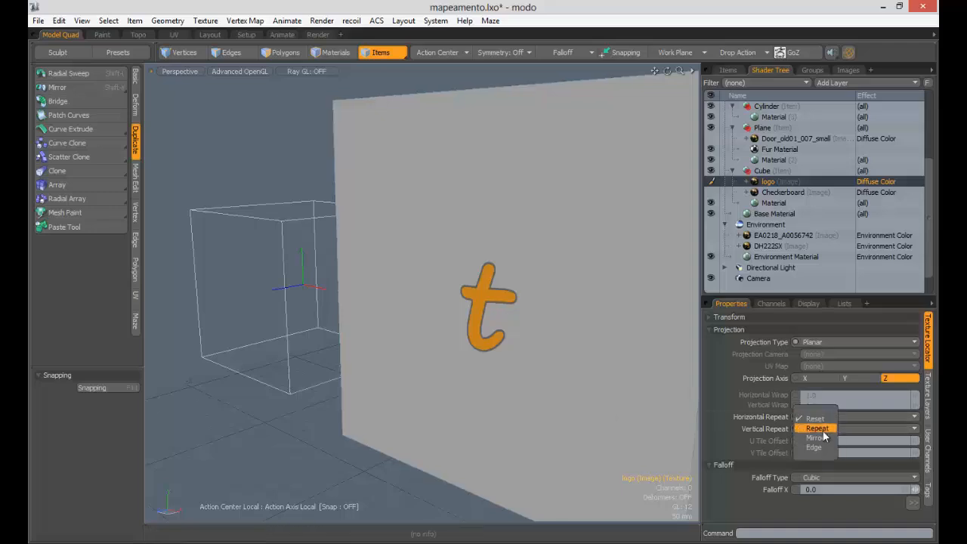
{"action": "left_click", "coordinate": [820, 437]}
{"action": "left_click", "coordinate": [824, 429]}
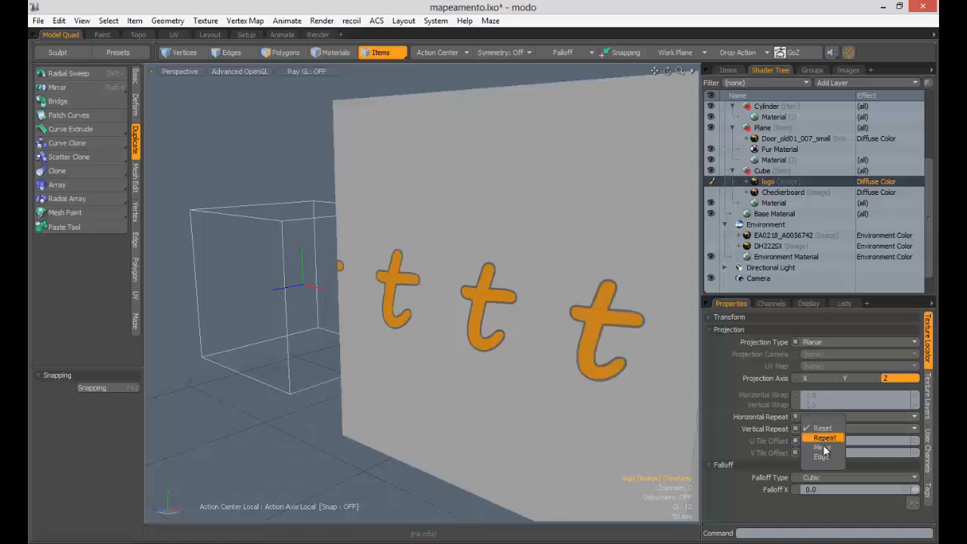
- Check the result in the Ray GL preview and keep Vertical Repeat at Reset
{"action": "left_click", "coordinate": [306, 72]}
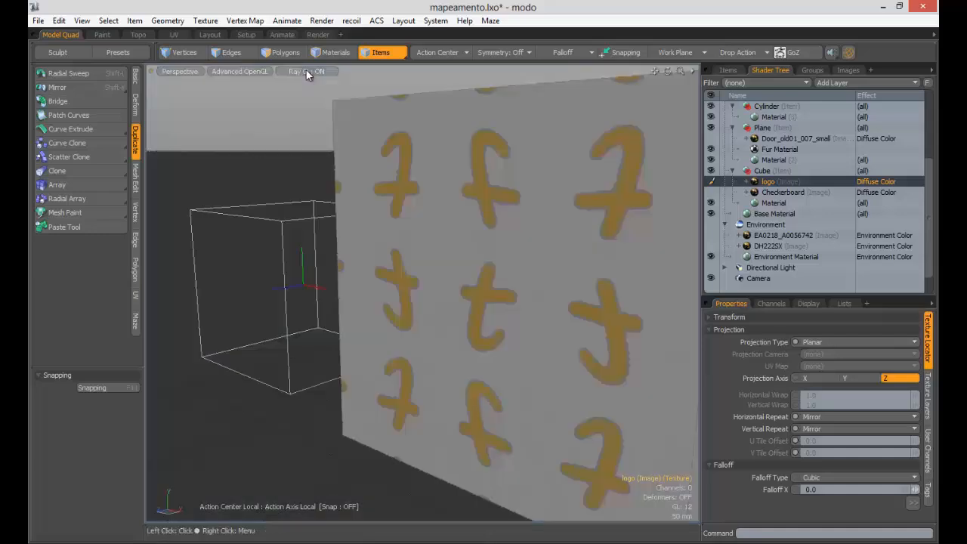
{"action": "left_click", "coordinate": [306, 71]}
{"action": "left_click", "coordinate": [306, 72]}
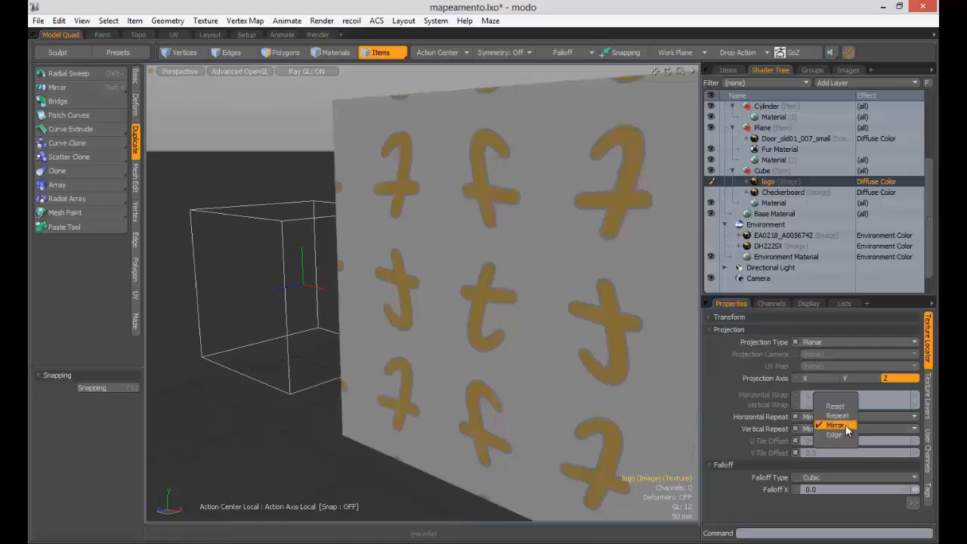
{"action": "left_click", "coordinate": [846, 409]}
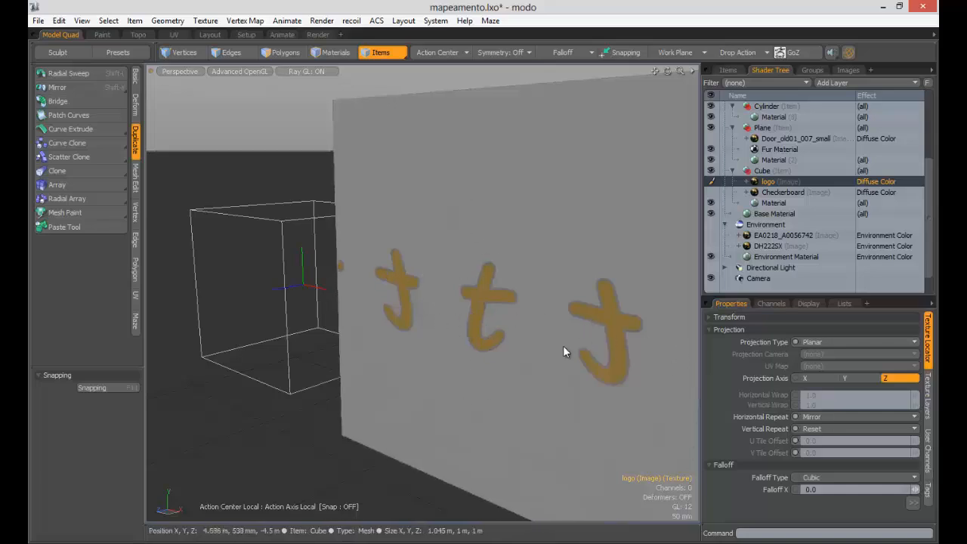
{"action": "left_click", "coordinate": [296, 69]}
{"action": "left_click_drag", "start_coordinate": [529, 233], "coordinate": [528, 250], "text": "alt"}
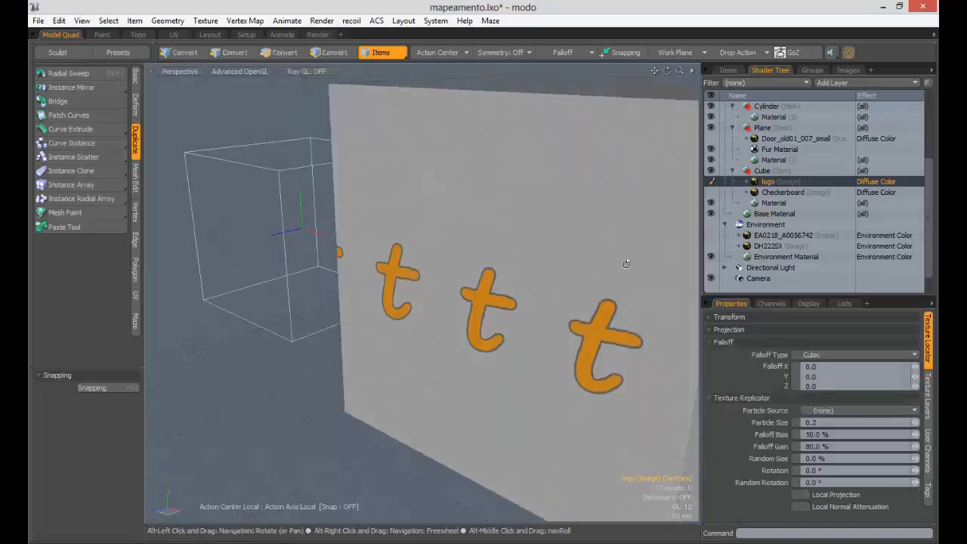
- Hide the logo layer and enable the Checkerboard layer on the cube
{"action": "left_click", "coordinate": [711, 181]}
{"action": "left_click", "coordinate": [730, 195]}
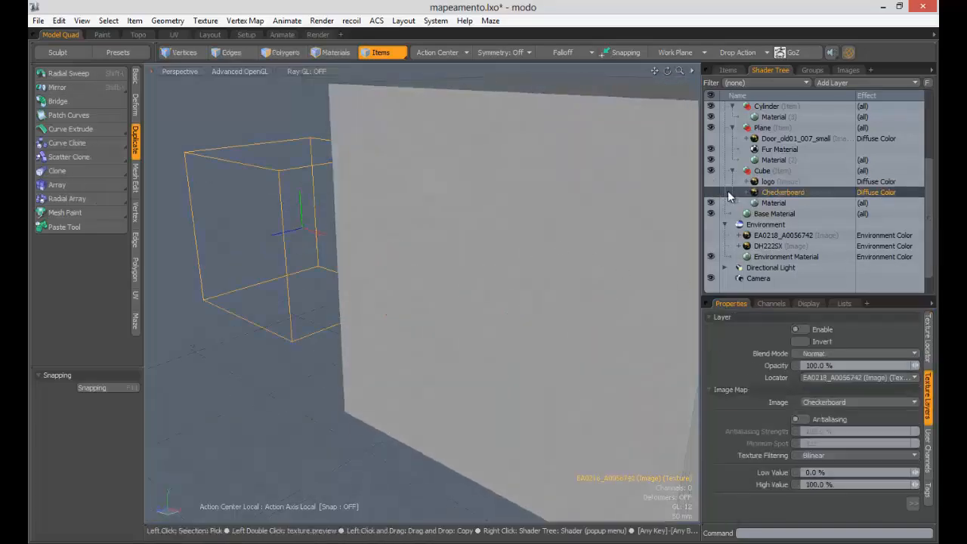
{"action": "left_click", "coordinate": [710, 192]}
{"action": "left_click_drag", "start_coordinate": [612, 205], "coordinate": [462, 271], "text": "alt"}
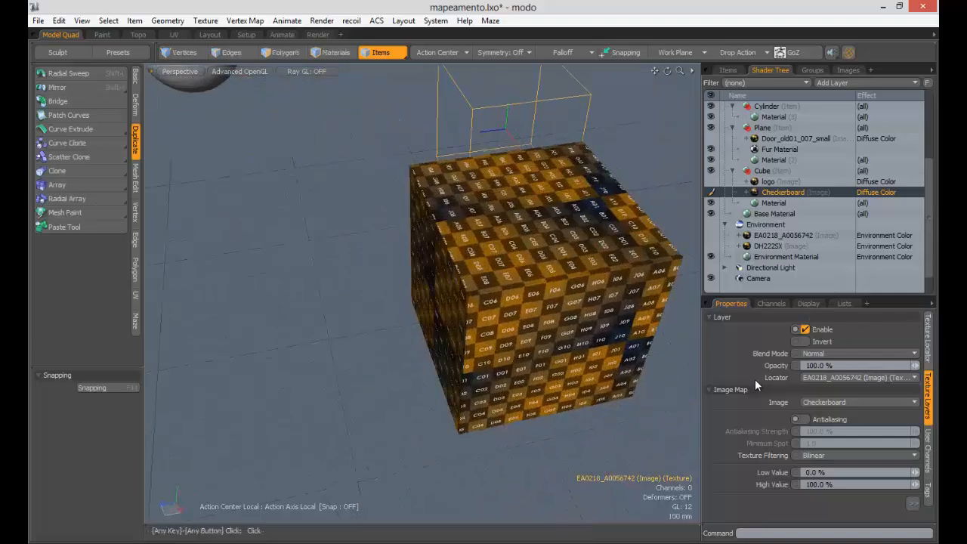
- Set the Checkerboard layer's Opacity to 10 %
{"action": "left_click", "coordinate": [756, 389]}
{"action": "left_click", "coordinate": [927, 337]}
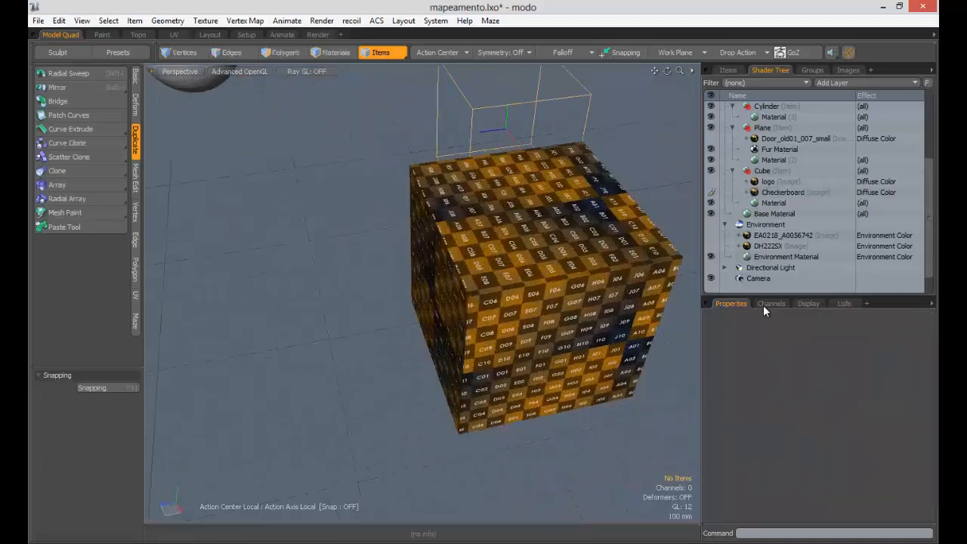
{"action": "left_click", "coordinate": [782, 192]}
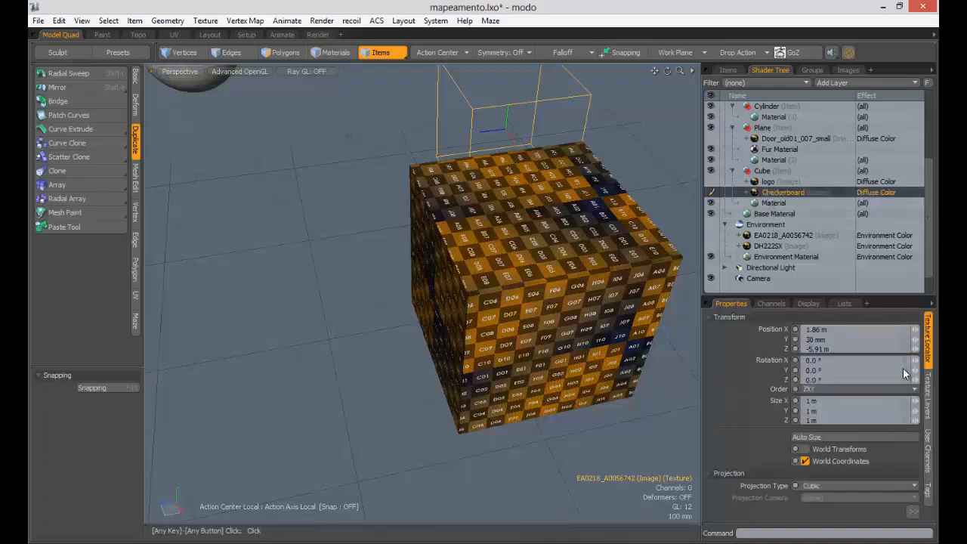
{"action": "left_click", "coordinate": [765, 476]}
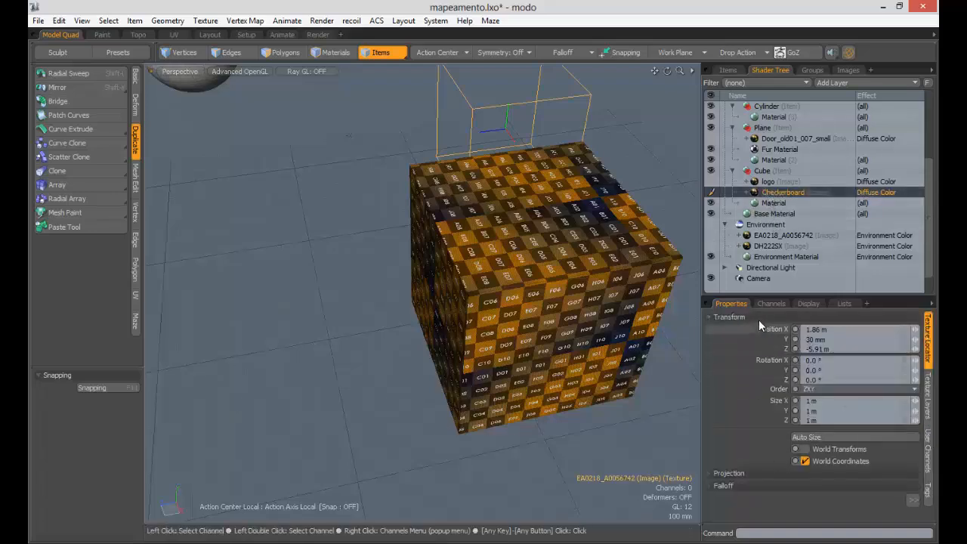
{"action": "left_click", "coordinate": [757, 318]}
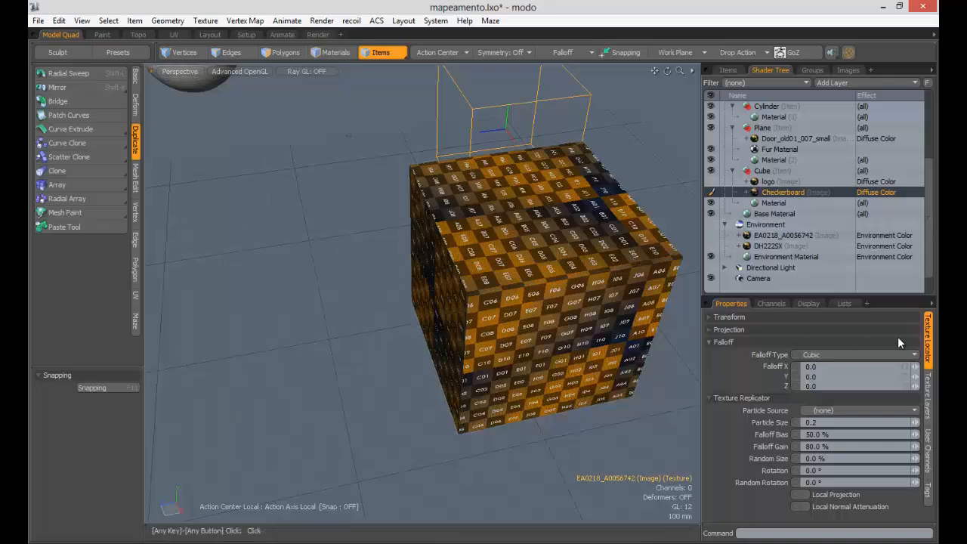
{"action": "left_click", "coordinate": [760, 316]}
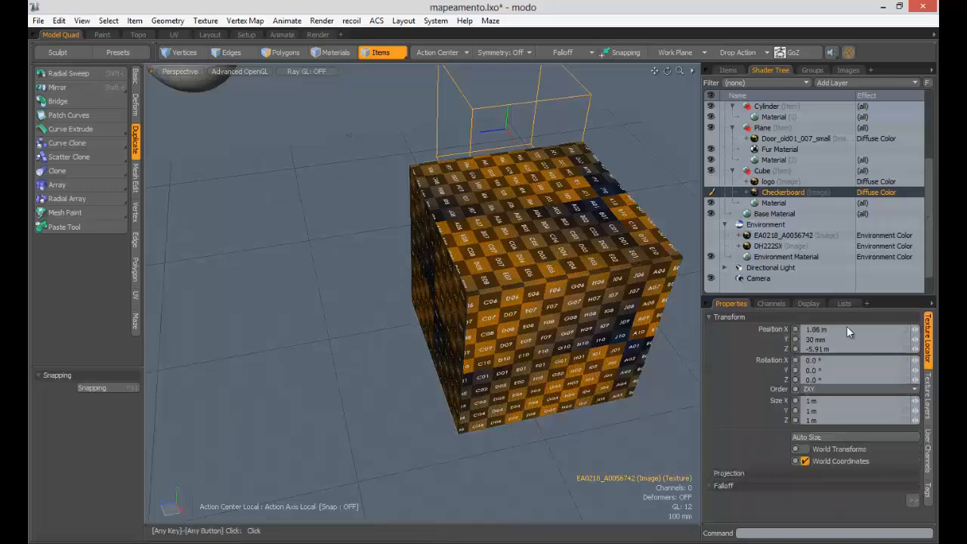
{"action": "left_click", "coordinate": [927, 398]}
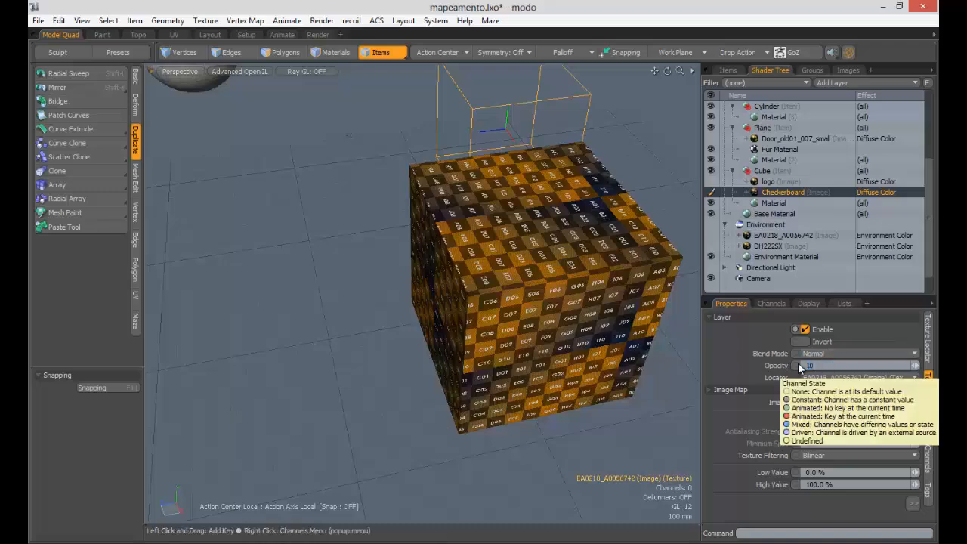
{"action": "key", "text": "Return"}
{"action": "left_click_drag", "start_coordinate": [510, 216], "coordinate": [341, 264], "text": "alt"}
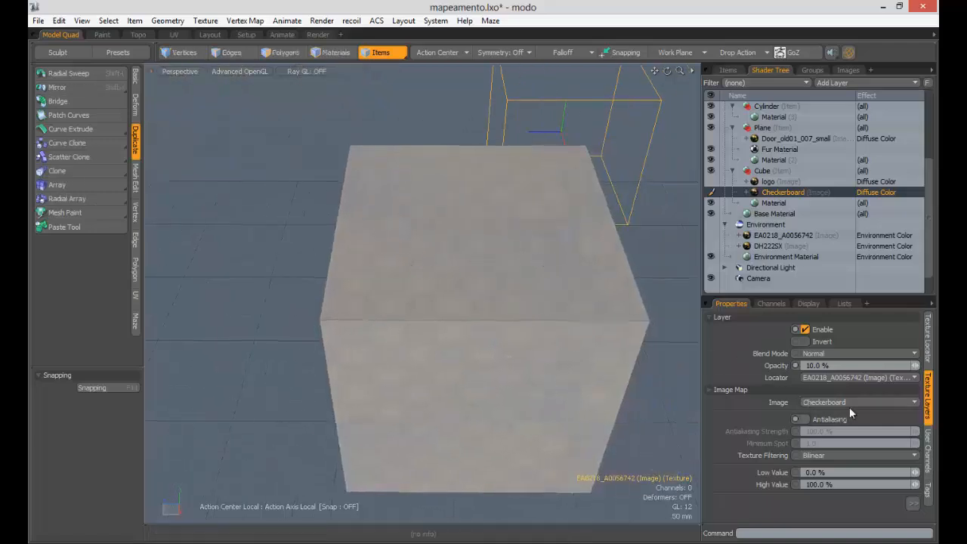
- Set the Checkerboard layer's Opacity back to 100 %
{"action": "double_click", "coordinate": [842, 365]}
{"action": "type", "text": "100"}
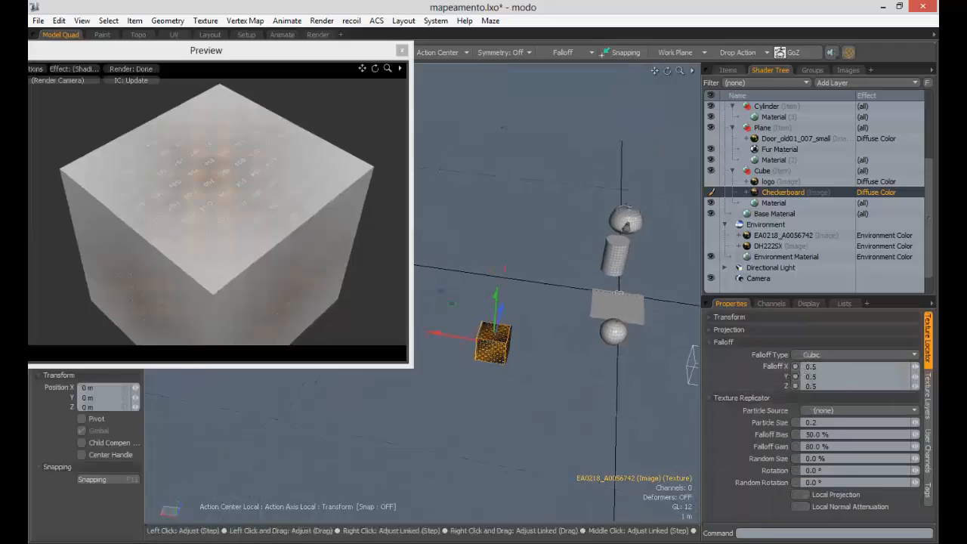
{"action": "left_click_drag", "start_coordinate": [496, 321], "coordinate": [496, 321]}
{"action": "left_click_drag", "start_coordinate": [253, 162], "coordinate": [264, 224]}
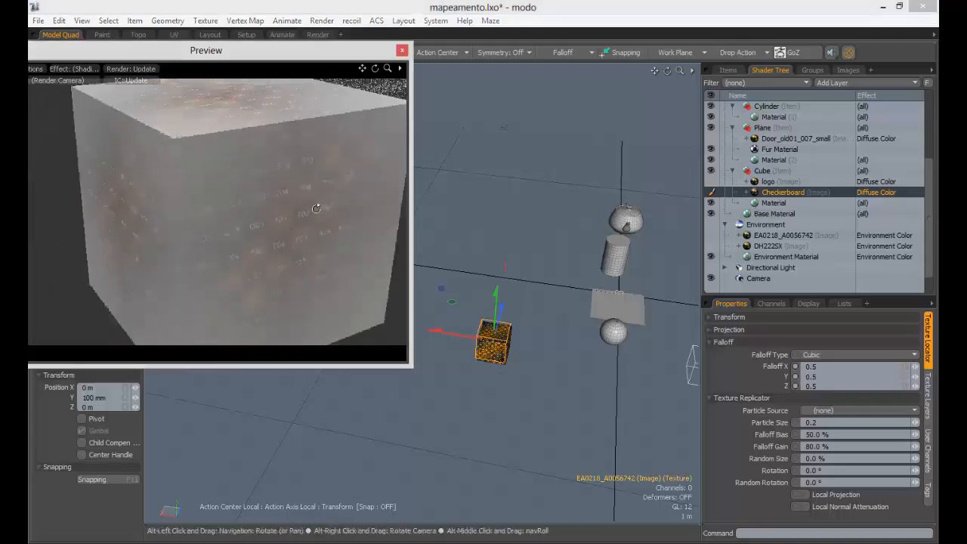
{"action": "left_click_drag", "start_coordinate": [316, 208], "coordinate": [318, 287], "text": "alt"}
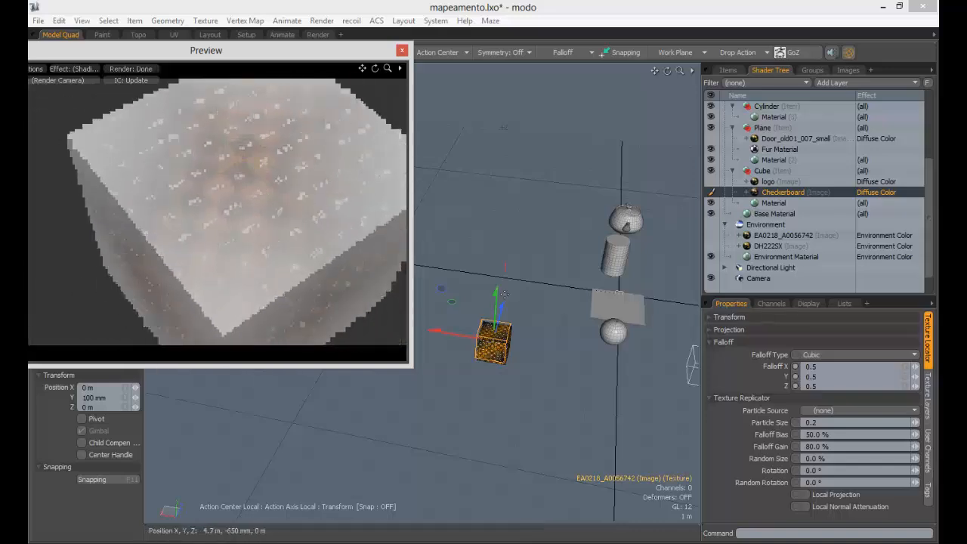
- Enter 0.2 for Falloff X, Y and Z on the Checkerboard's texture locator
{"action": "left_click", "coordinate": [812, 366]}
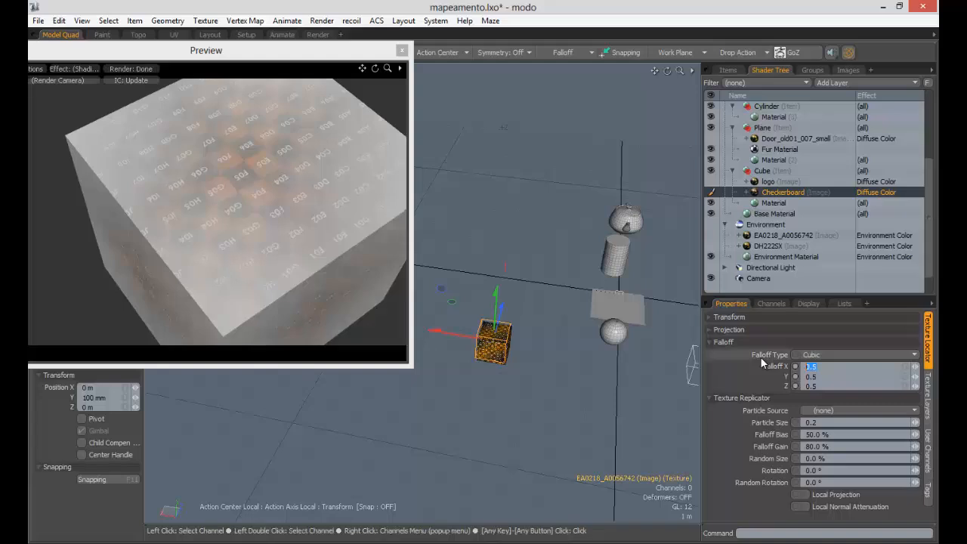
{"action": "type", "text": "0.2"}
{"action": "key", "text": "Tab"}
{"action": "key", "text": "BackSpace"}
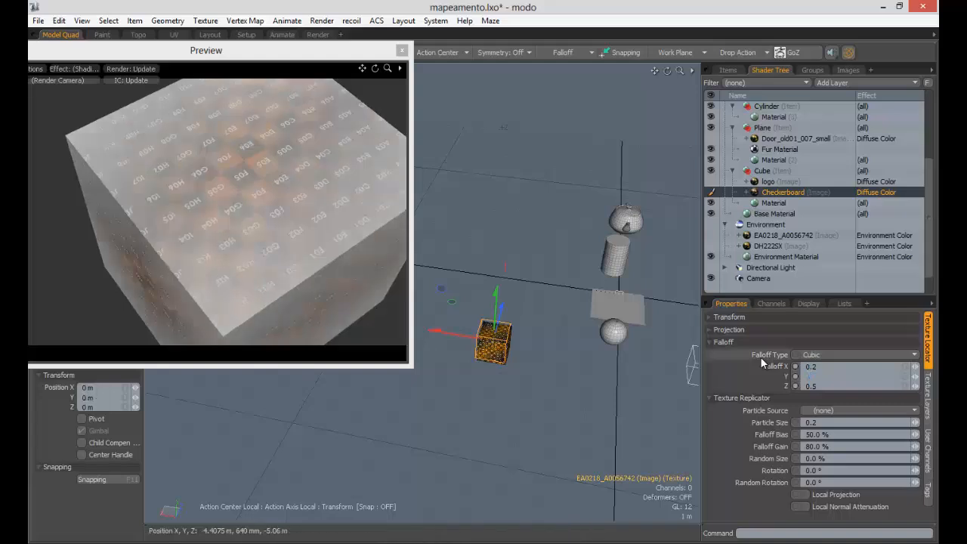
{"action": "type", "text": "0.2"}
{"action": "key", "text": "Tab"}
{"action": "type", "text": "0.2"}
{"action": "key", "text": "Tab"}
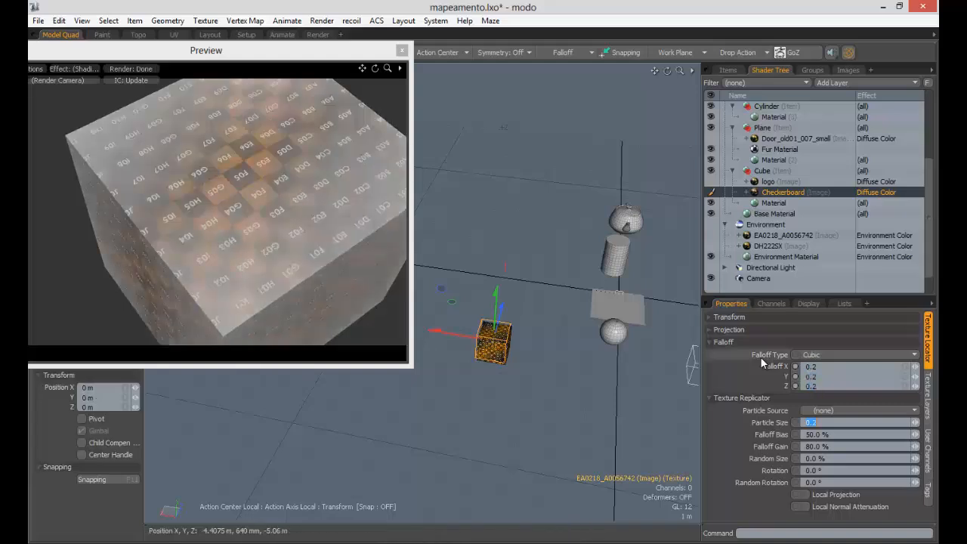
{"action": "key", "text": "Return"}
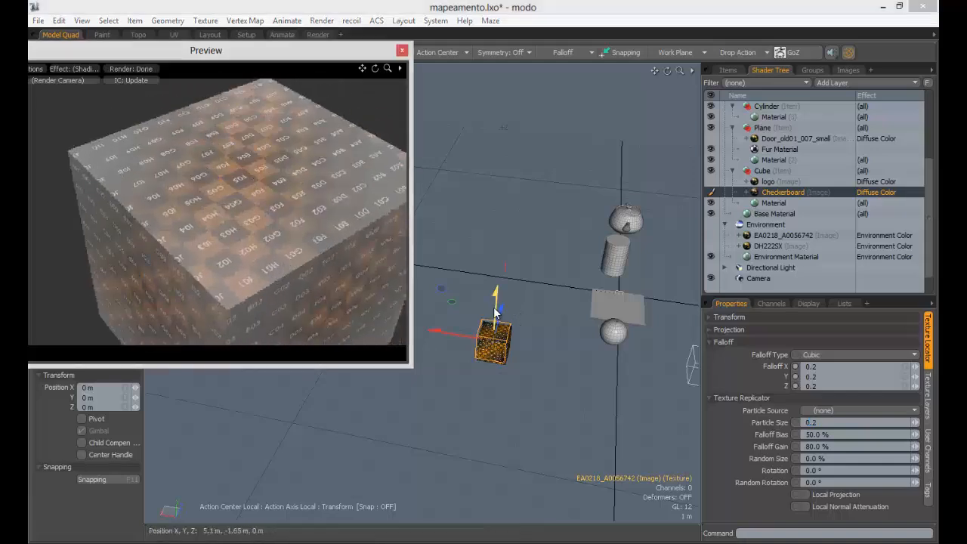
- Raise the Checkerboard's texture locator to Y 550 mm, checking the preview
{"action": "left_click_drag", "start_coordinate": [495, 312], "coordinate": [438, 277]}
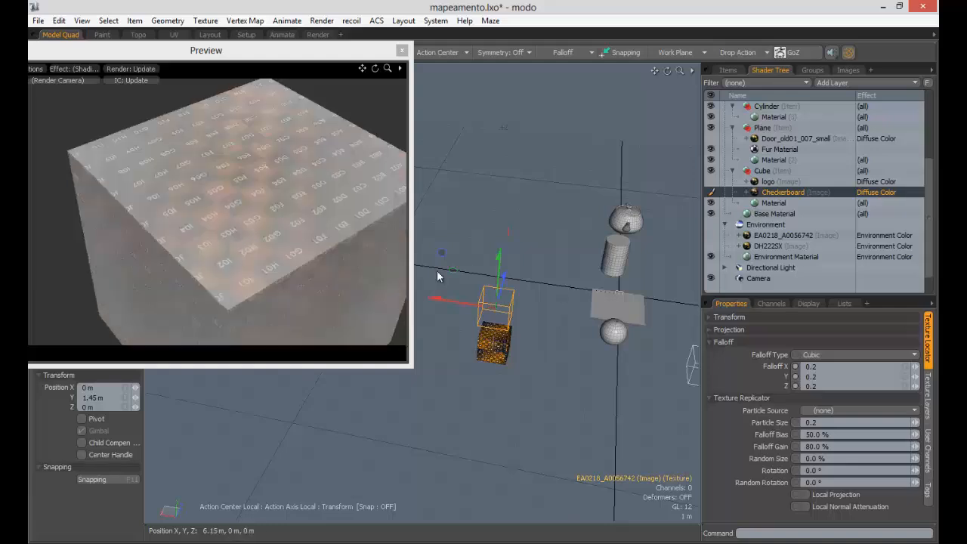
{"action": "left_click_drag", "start_coordinate": [519, 340], "coordinate": [503, 290], "text": "alt+shift"}
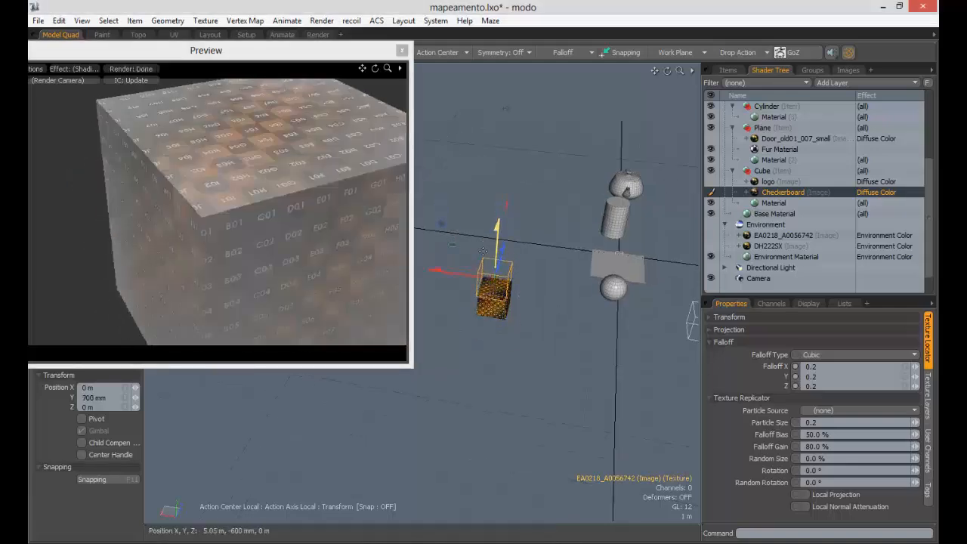
{"action": "left_click_drag", "start_coordinate": [497, 226], "coordinate": [495, 240]}
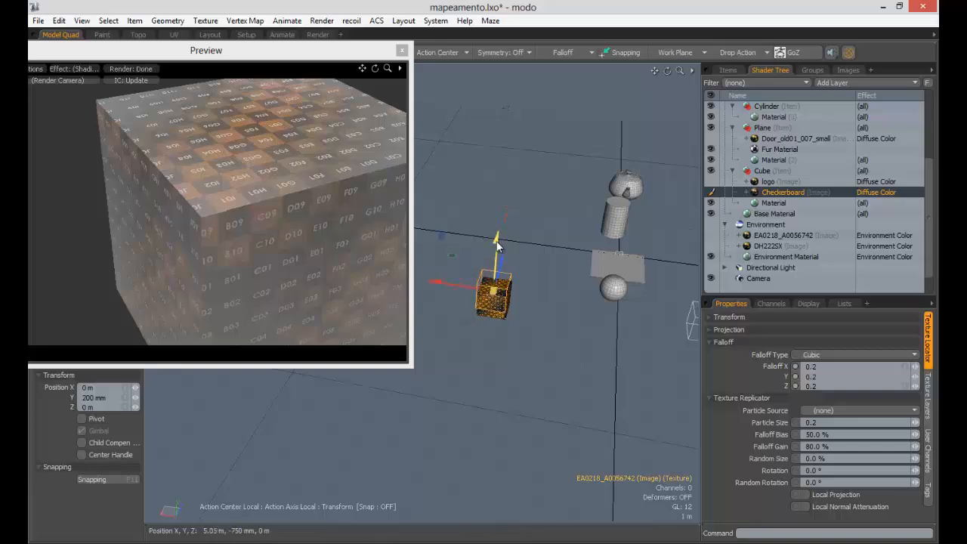
{"action": "left_click_drag", "start_coordinate": [253, 113], "coordinate": [233, 208], "text": "alt"}
{"action": "mouse_move", "coordinate": [247, 246]}
{"action": "left_mouse_down", "text": "alt"}
{"action": "mouse_move", "coordinate": [230, 243]}
{"action": "mouse_move", "coordinate": [213, 191]}
{"action": "mouse_move", "coordinate": [244, 264]}
{"action": "left_mouse_up", "text": "alt"}
{"action": "left_click_drag", "start_coordinate": [255, 298], "coordinate": [234, 284], "text": "alt"}
{"action": "left_click_drag", "start_coordinate": [223, 225], "coordinate": [249, 264], "text": "alt+shift"}
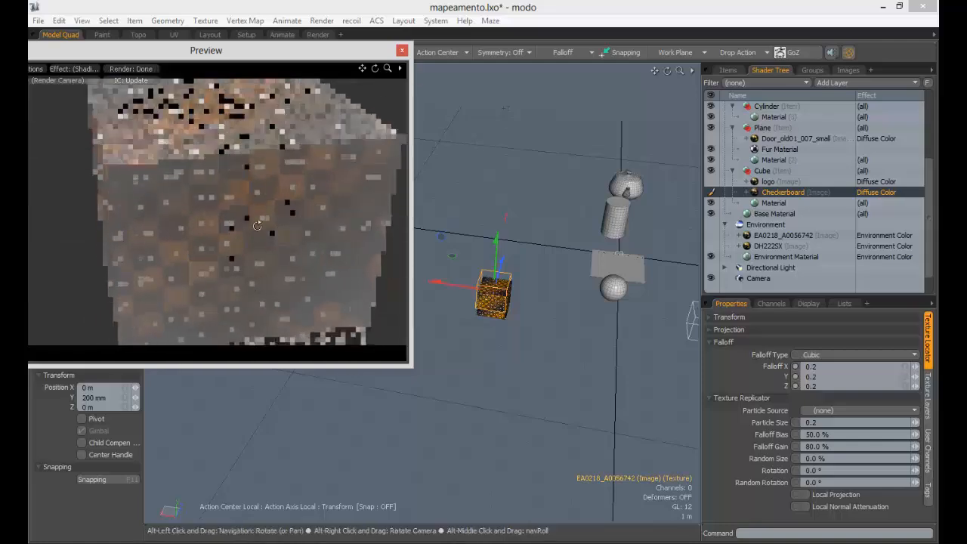
{"action": "left_click_drag", "start_coordinate": [227, 225], "coordinate": [291, 264], "text": "alt"}
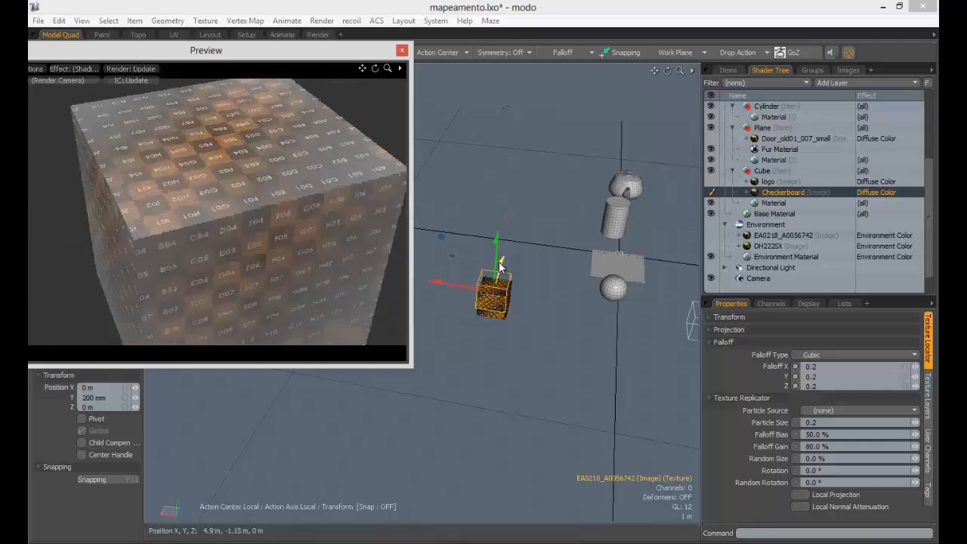
{"action": "left_click_drag", "start_coordinate": [498, 263], "coordinate": [498, 251]}
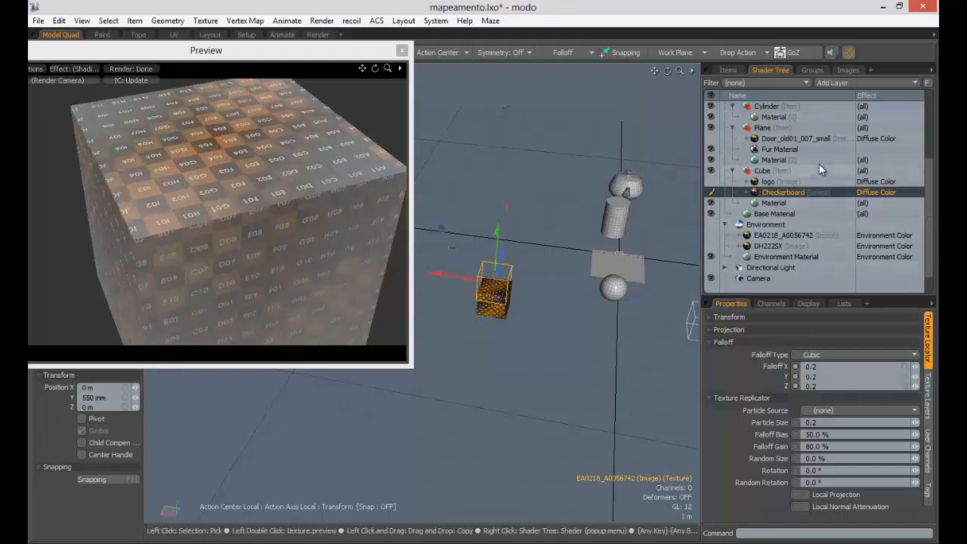
- Add grass_01 to the cube as a new image map layer
{"action": "left_click", "coordinate": [861, 83]}
{"action": "left_click", "coordinate": [862, 83]}
{"action": "left_click", "coordinate": [861, 82]}
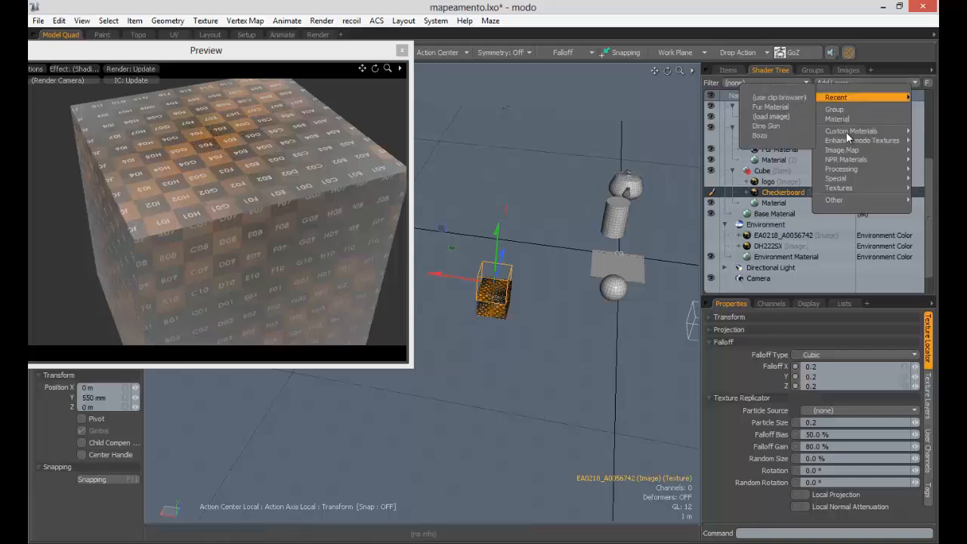
{"action": "mouse_move", "coordinate": [846, 156]}
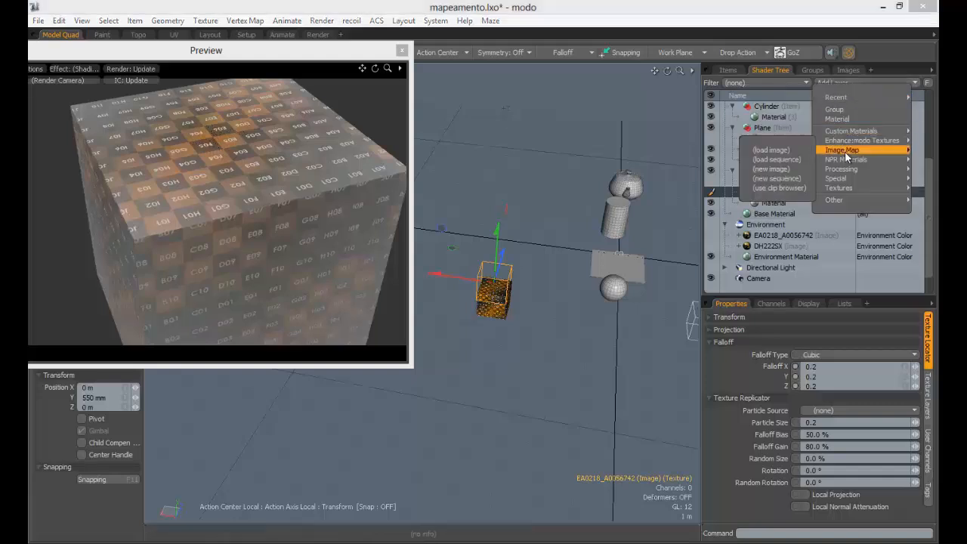
{"action": "left_click", "coordinate": [779, 187]}
{"action": "scroll", "coordinate": [700, 404], "scroll_direction": "down", "scroll_amount": 1}
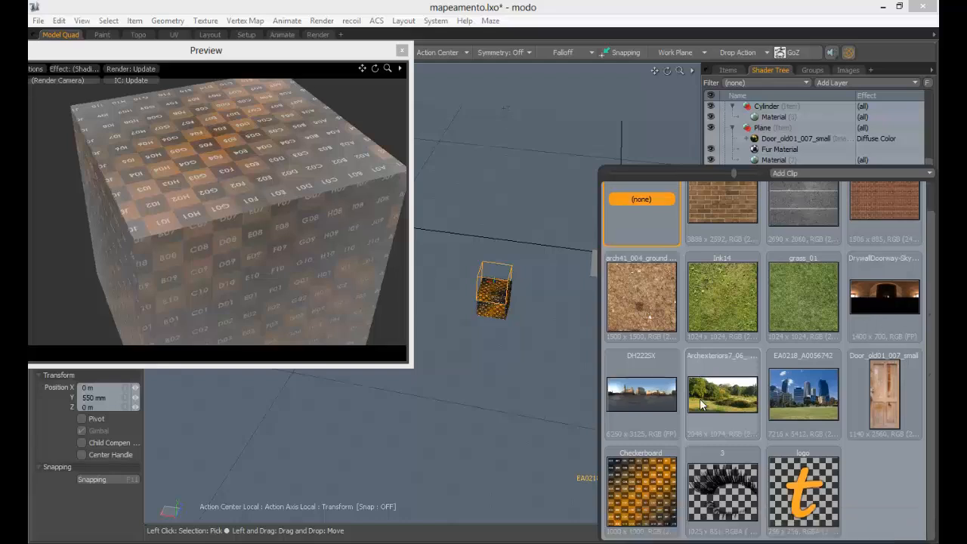
{"action": "scroll", "coordinate": [699, 404], "scroll_direction": "up", "scroll_amount": 1}
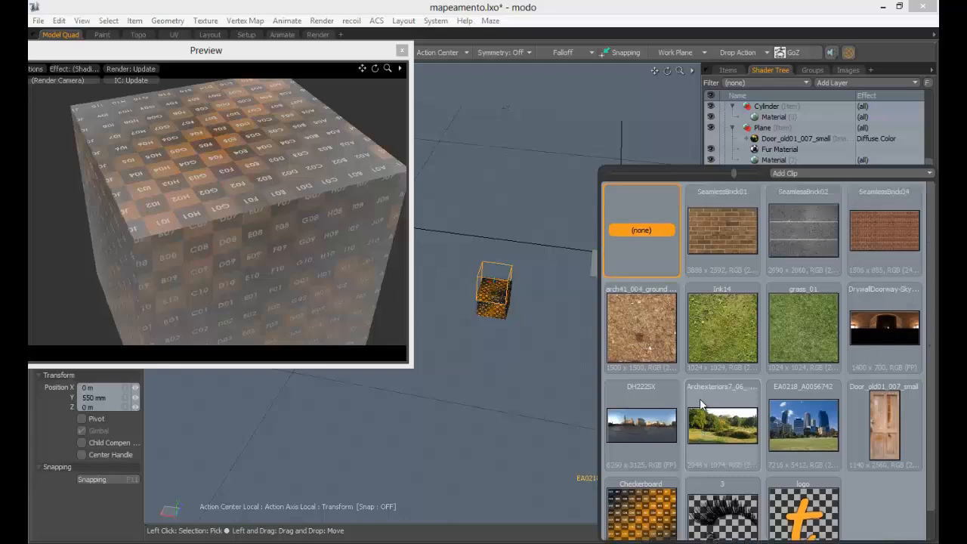
{"action": "left_click", "coordinate": [798, 323]}
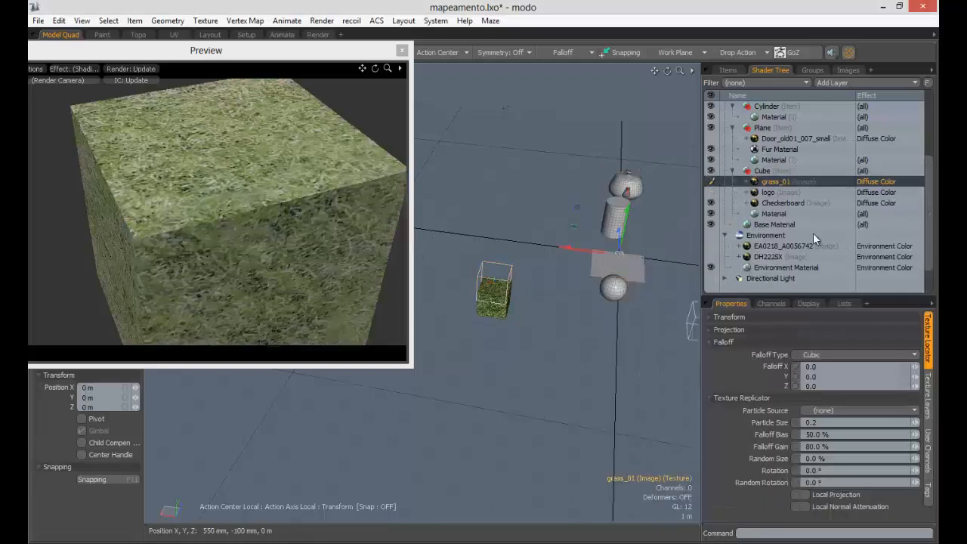
- Add arch41_004_ground_diffuse to the cube as another image map layer
{"action": "left_click", "coordinate": [870, 81]}
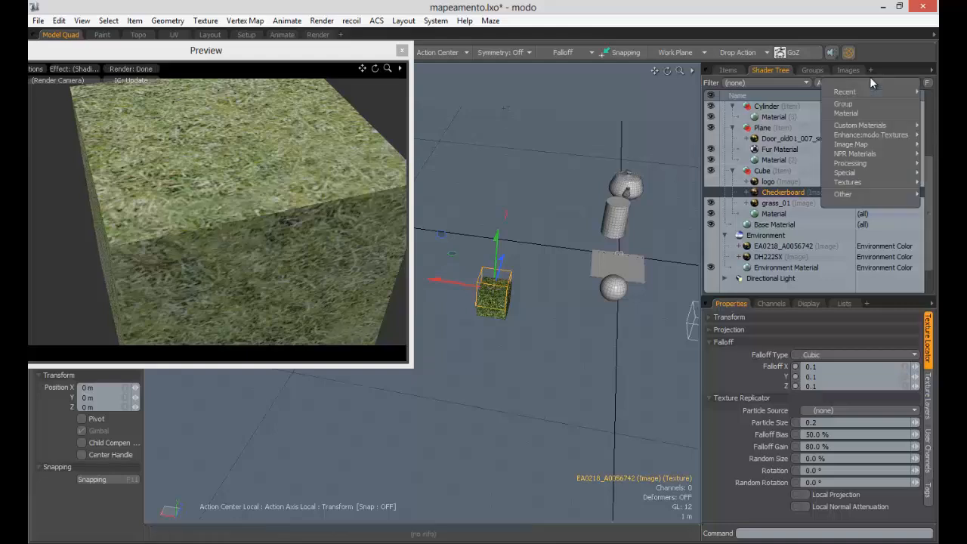
{"action": "mouse_move", "coordinate": [855, 144]}
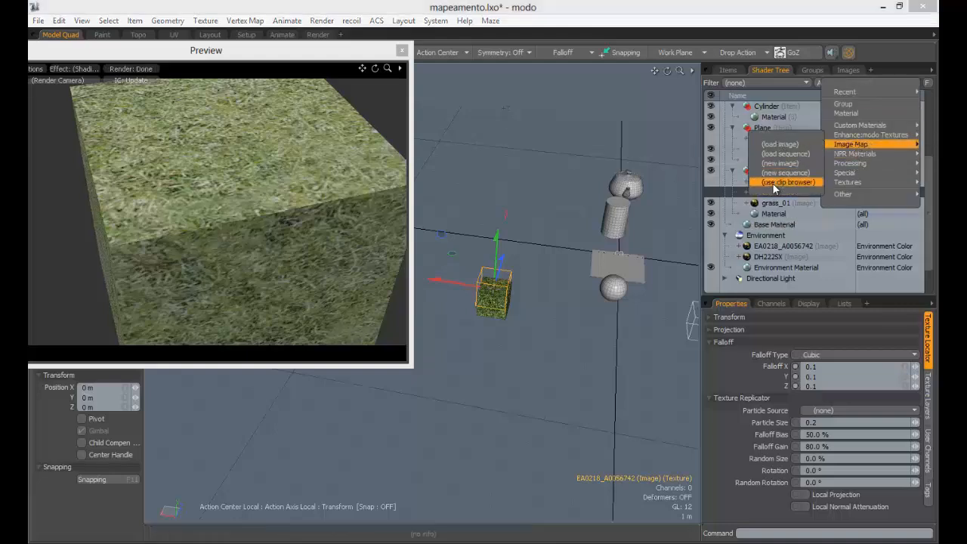
{"action": "left_click", "coordinate": [774, 183]}
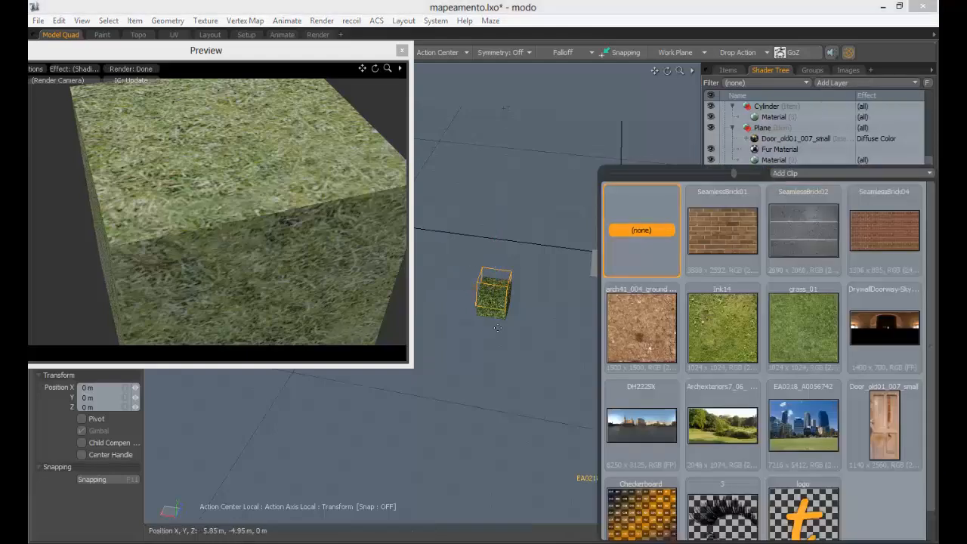
{"action": "left_click", "coordinate": [635, 317]}
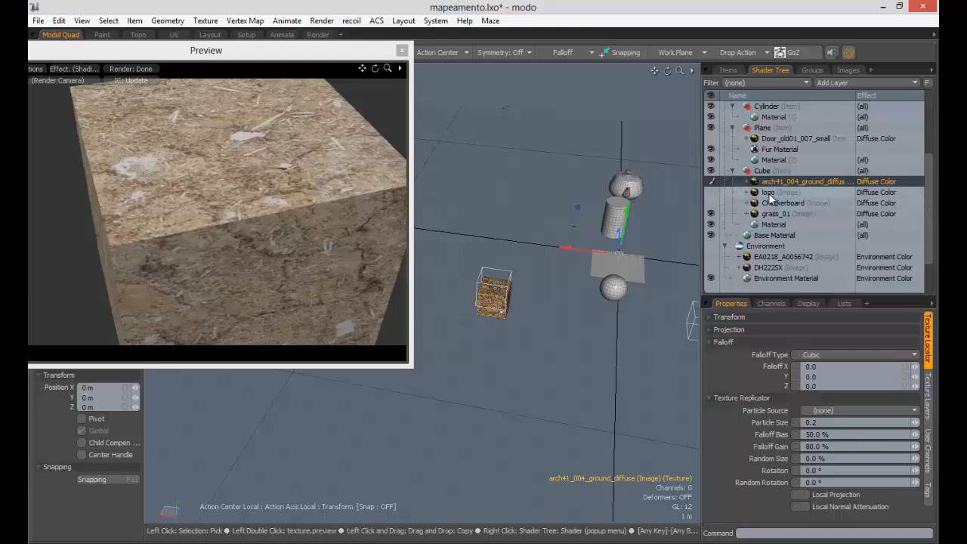
- Switch both the ground and grass_01 texture layers to cubic projection
{"action": "left_click", "coordinate": [757, 329]}
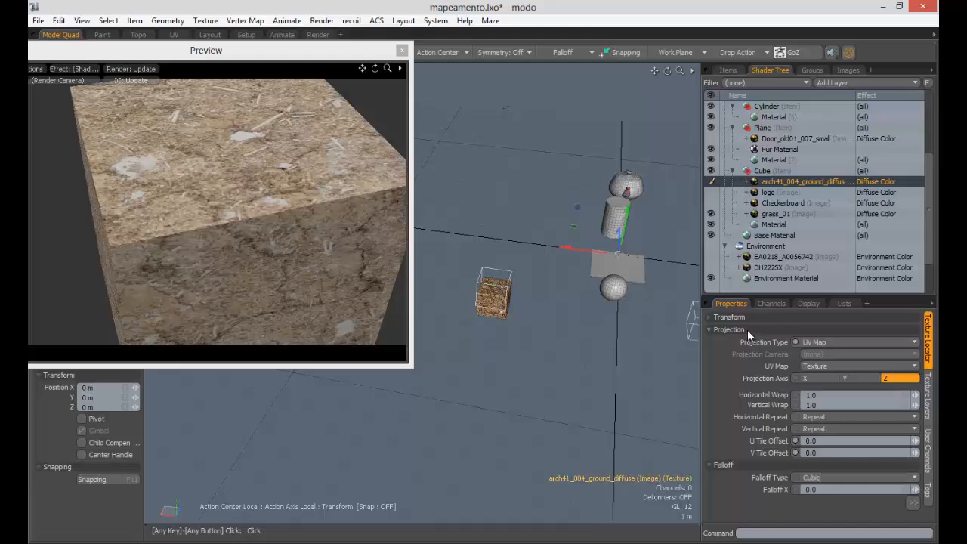
{"action": "left_click", "coordinate": [802, 182]}
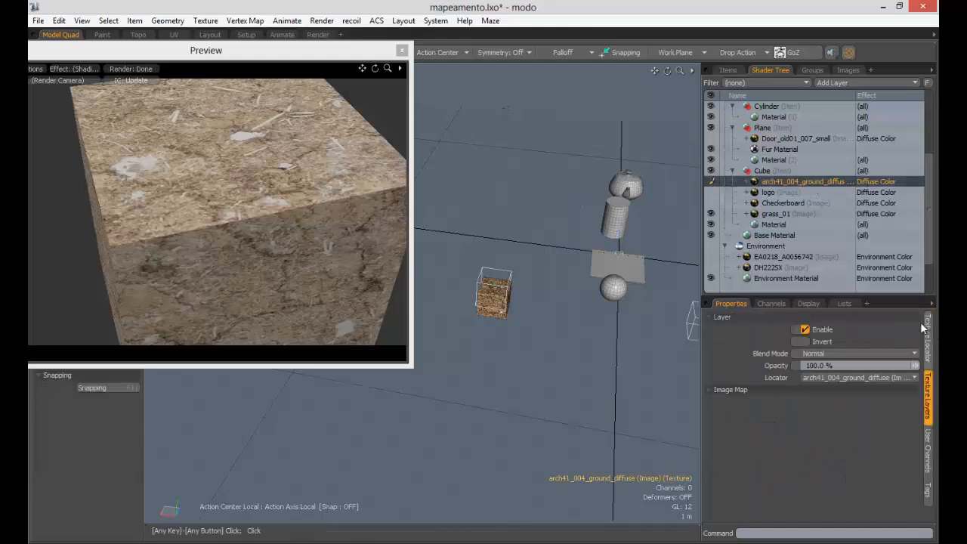
{"action": "left_click", "coordinate": [929, 326]}
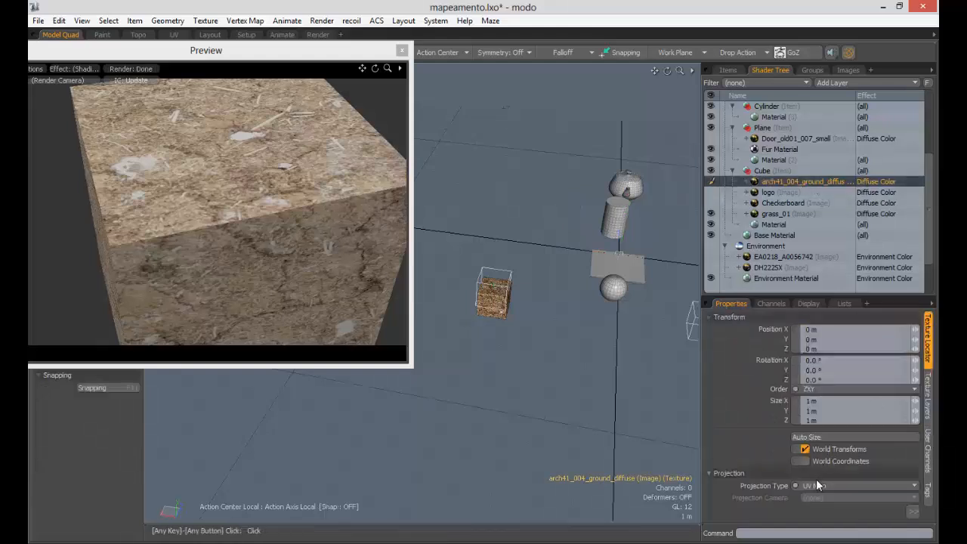
{"action": "left_click", "coordinate": [816, 483]}
{"action": "left_click", "coordinate": [808, 463]}
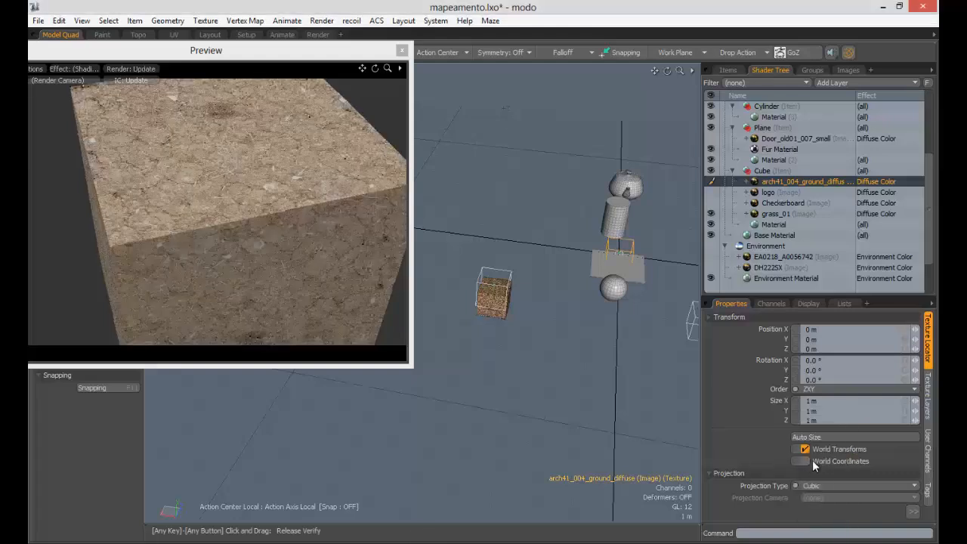
{"action": "left_click", "coordinate": [777, 214]}
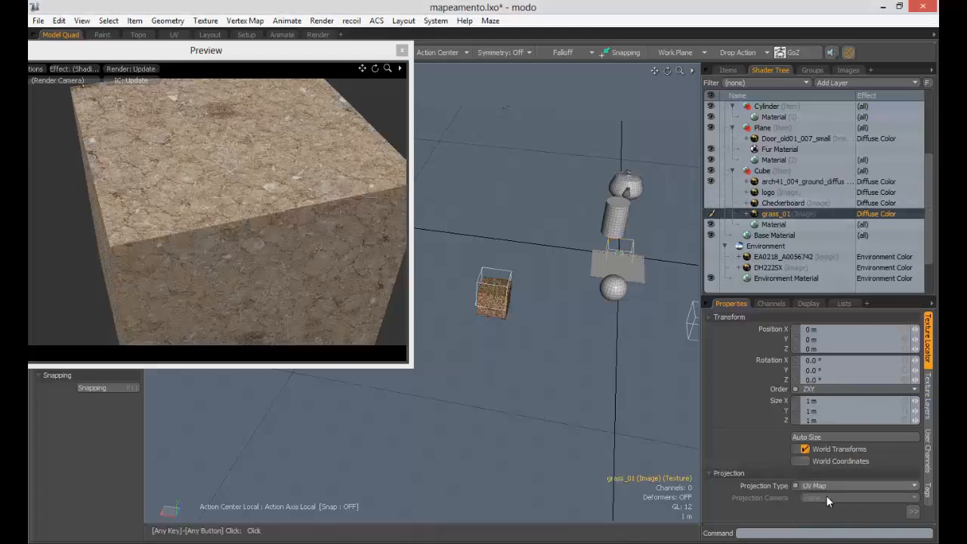
{"action": "left_click", "coordinate": [854, 487]}
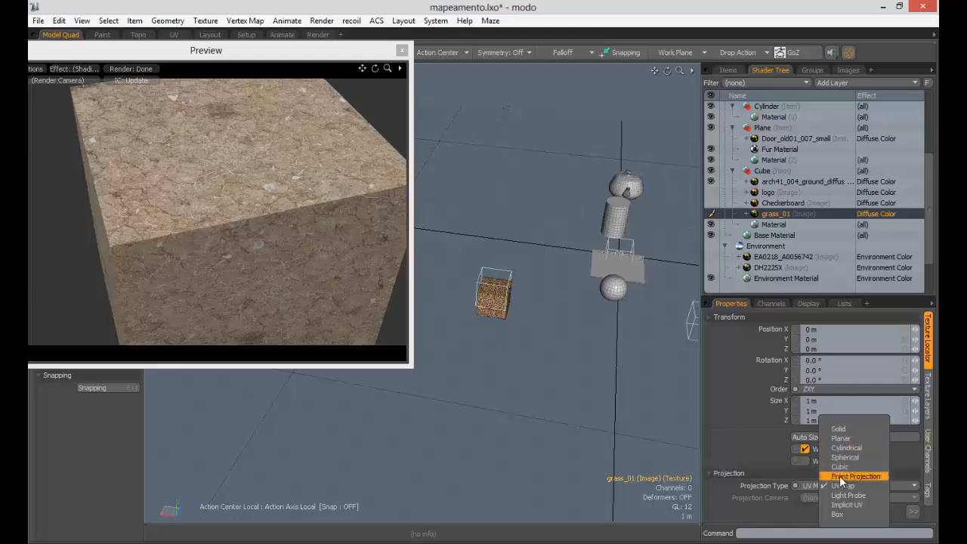
{"action": "left_click", "coordinate": [841, 468]}
{"action": "left_click", "coordinate": [800, 181]}
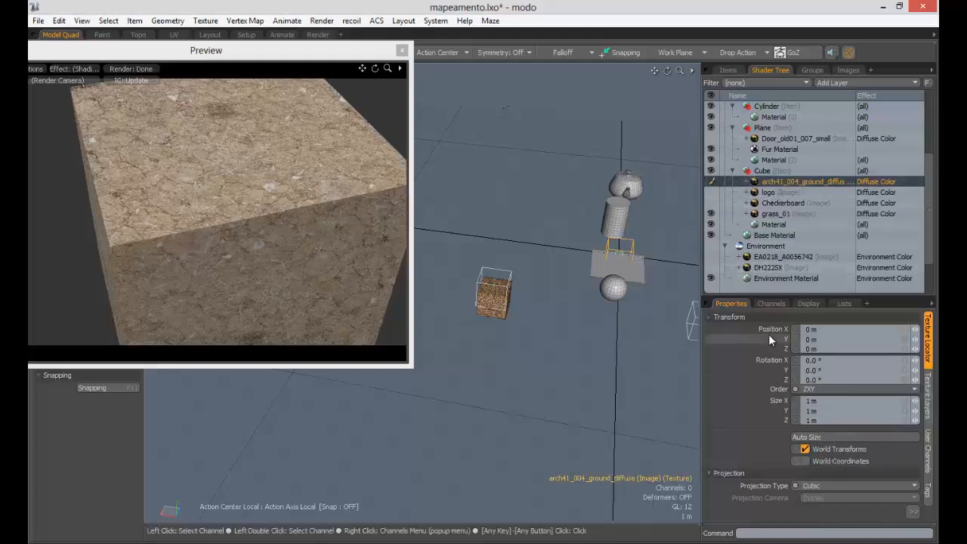
- Set the ground layer's falloff to 0.3 on X, Y and Z, then orbit the preview
{"action": "left_click", "coordinate": [749, 318]}
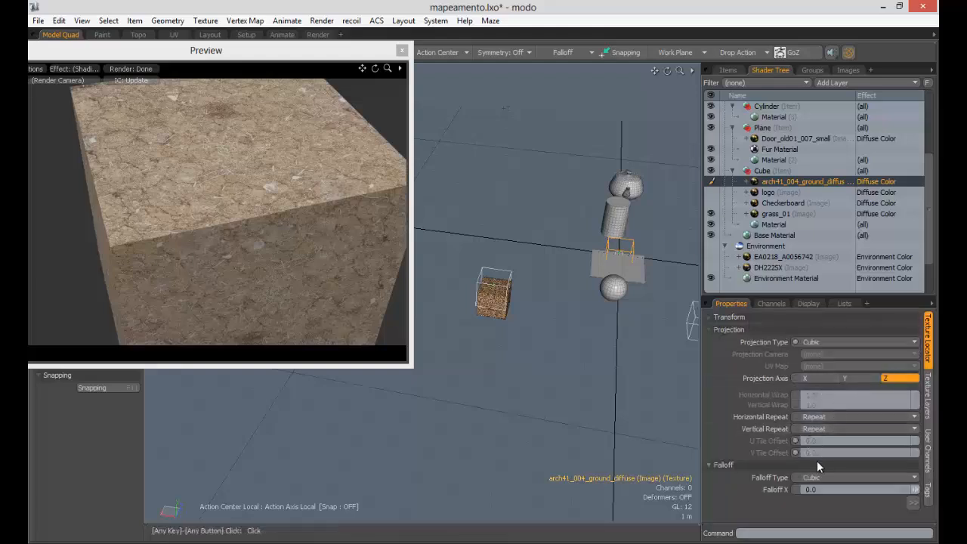
{"action": "left_click", "coordinate": [752, 330]}
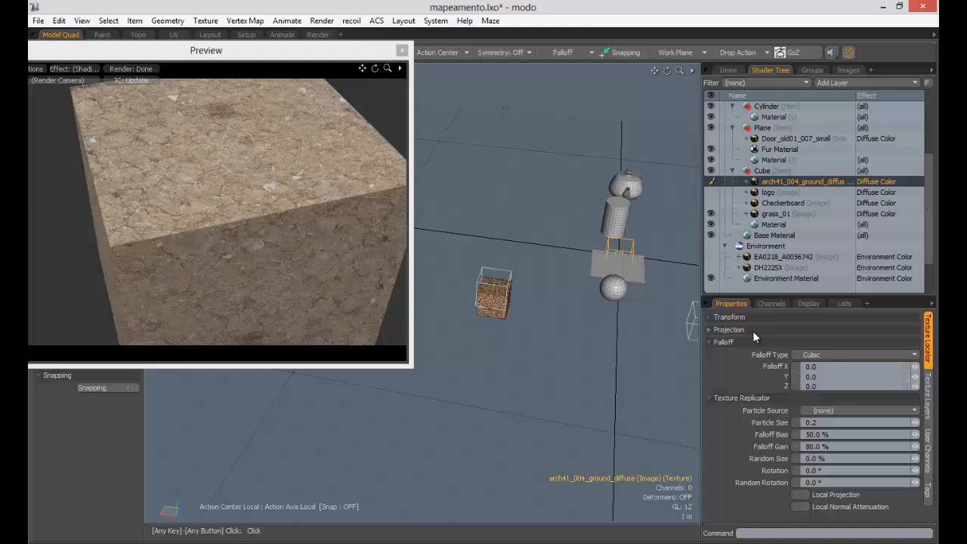
{"action": "left_click", "coordinate": [820, 368]}
{"action": "type", "text": "0.3"}
{"action": "key", "text": "Tab"}
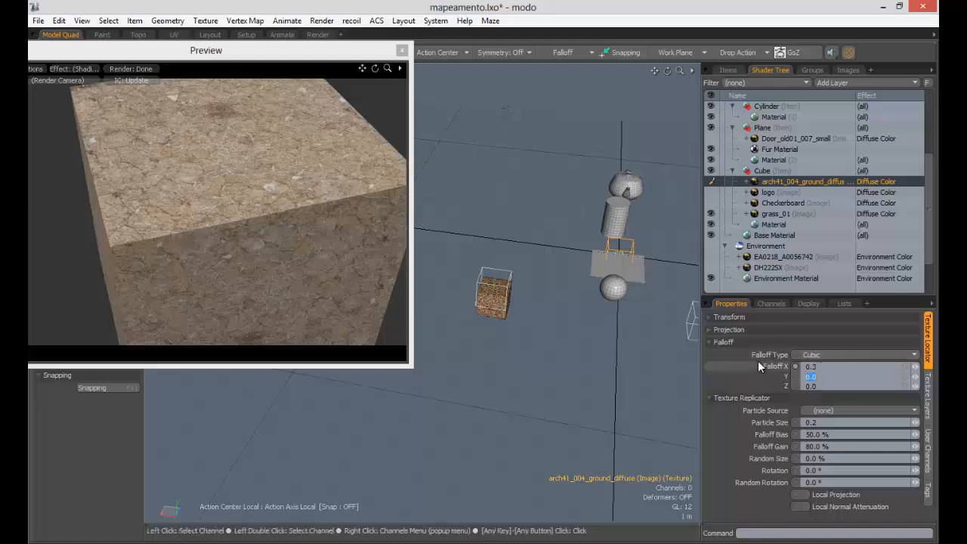
{"action": "type", "text": "0.3"}
{"action": "key", "text": "Tab"}
{"action": "type", "text": ".3"}
{"action": "key", "text": "Tab"}
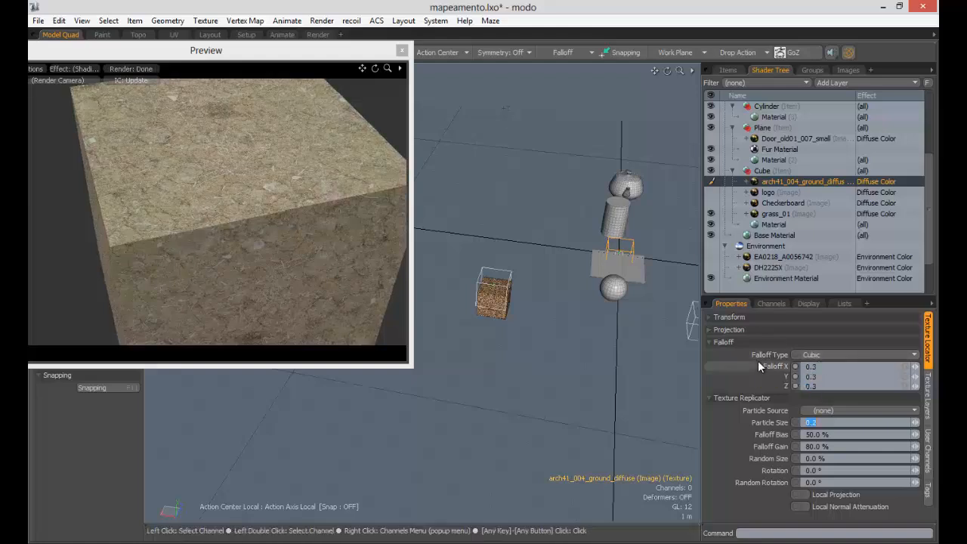
{"action": "left_click_drag", "start_coordinate": [394, 219], "coordinate": [232, 166], "text": "alt"}
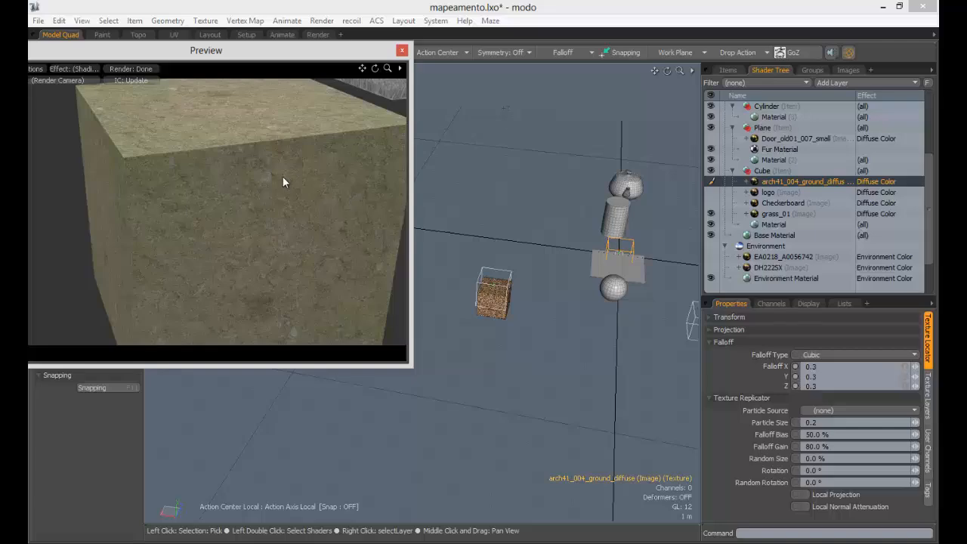
{"action": "left_click_drag", "start_coordinate": [270, 141], "coordinate": [325, 204], "text": "alt"}
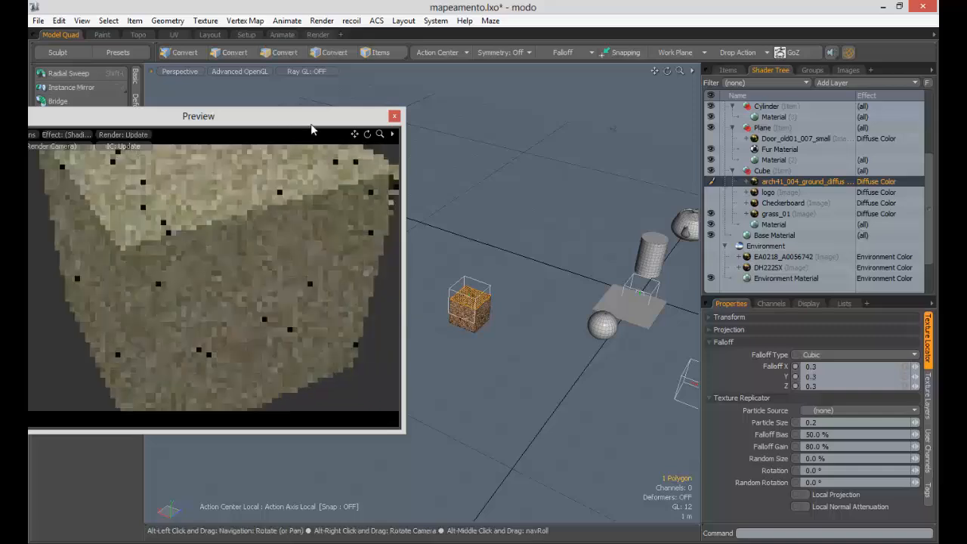
- Select all the cube's polygons and scale the cube up uniformly
{"action": "left_click", "coordinate": [281, 53]}
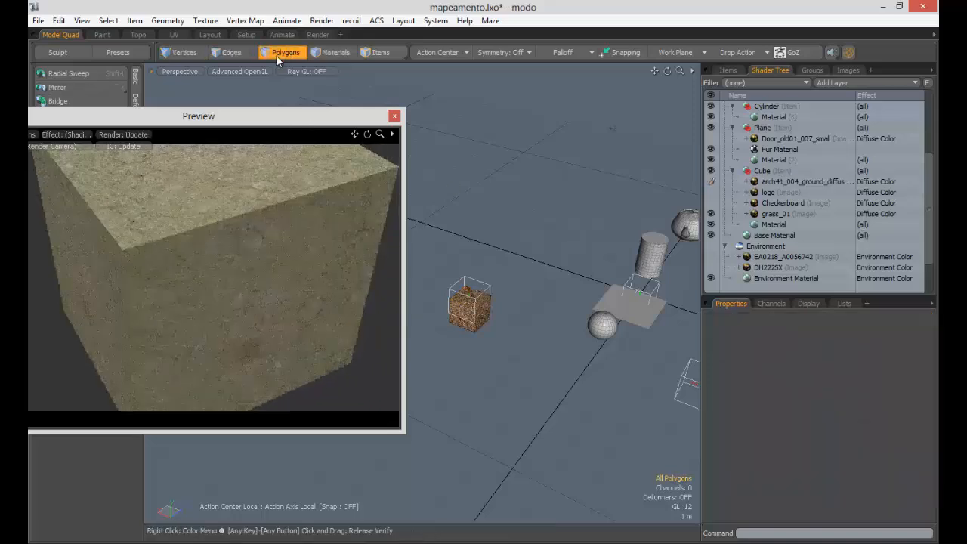
{"action": "double_click", "coordinate": [474, 305]}
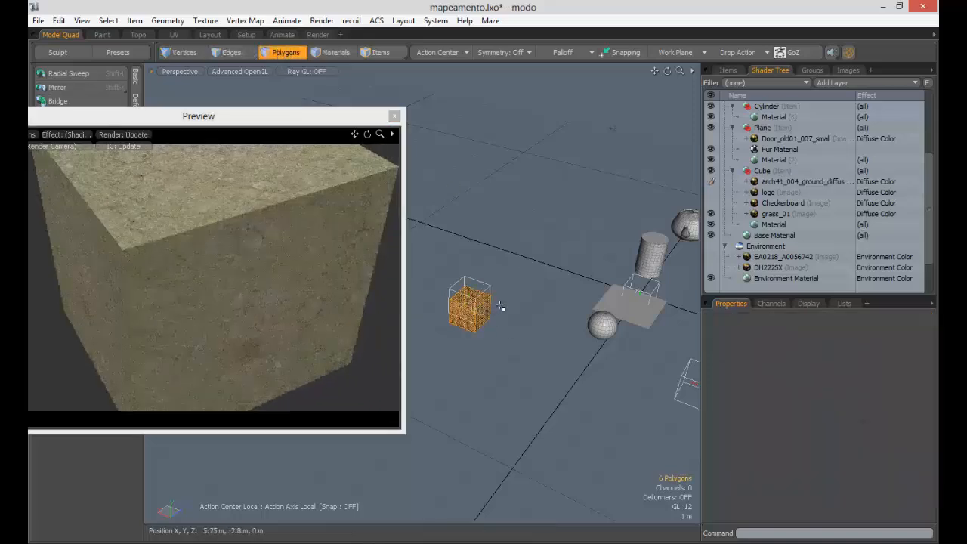
{"action": "key", "text": "y"}
{"action": "scroll", "coordinate": [504, 310], "scroll_direction": "down", "scroll_amount": 3}
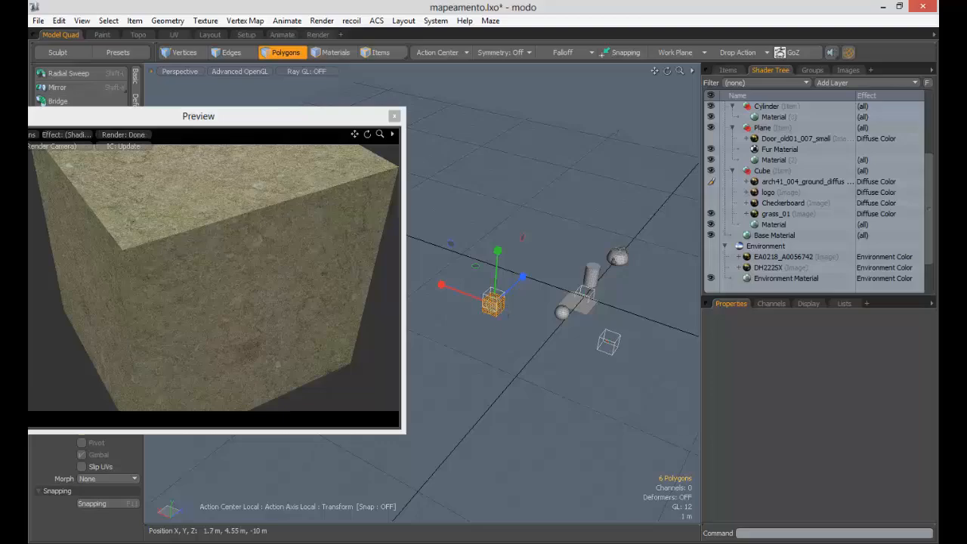
{"action": "left_click_drag", "start_coordinate": [493, 302], "coordinate": [544, 336]}
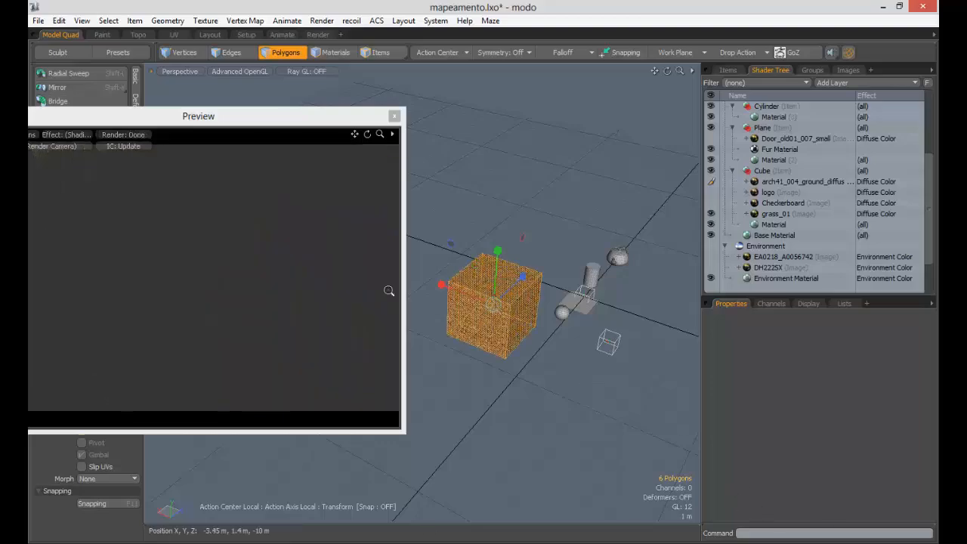
{"action": "left_click_drag", "start_coordinate": [388, 291], "coordinate": [212, 296]}
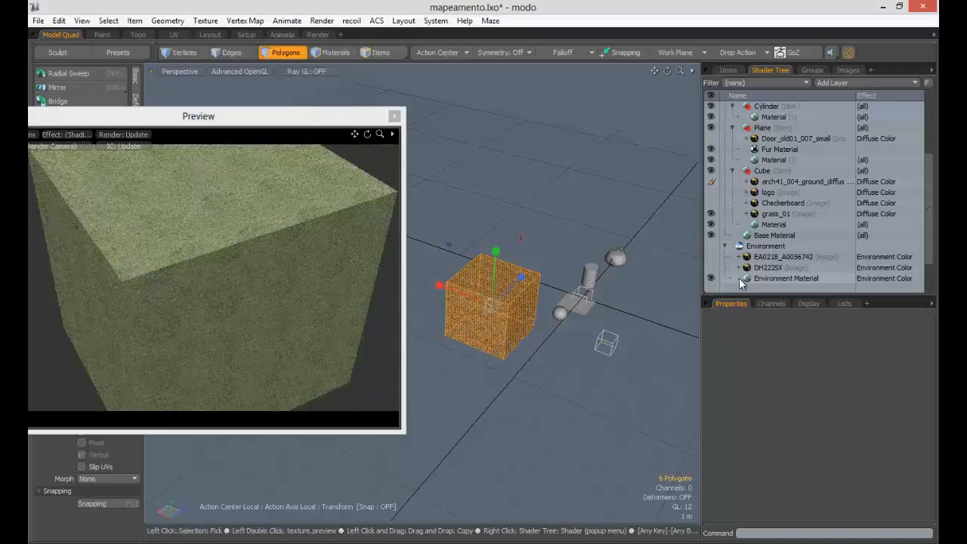
- Change the ground texture's falloff to 1.0 on X and 0 on Y and Z
{"action": "left_click", "coordinate": [794, 181]}
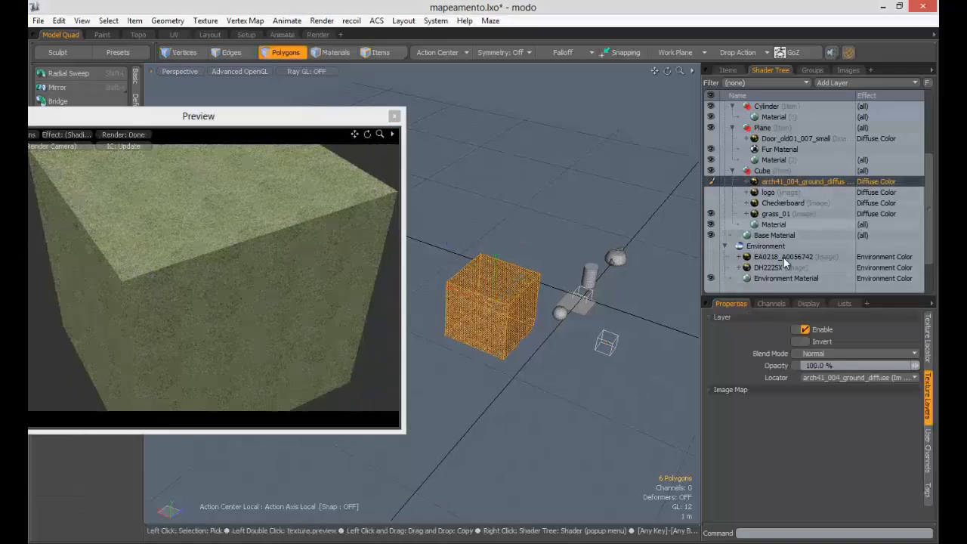
{"action": "left_click", "coordinate": [928, 344]}
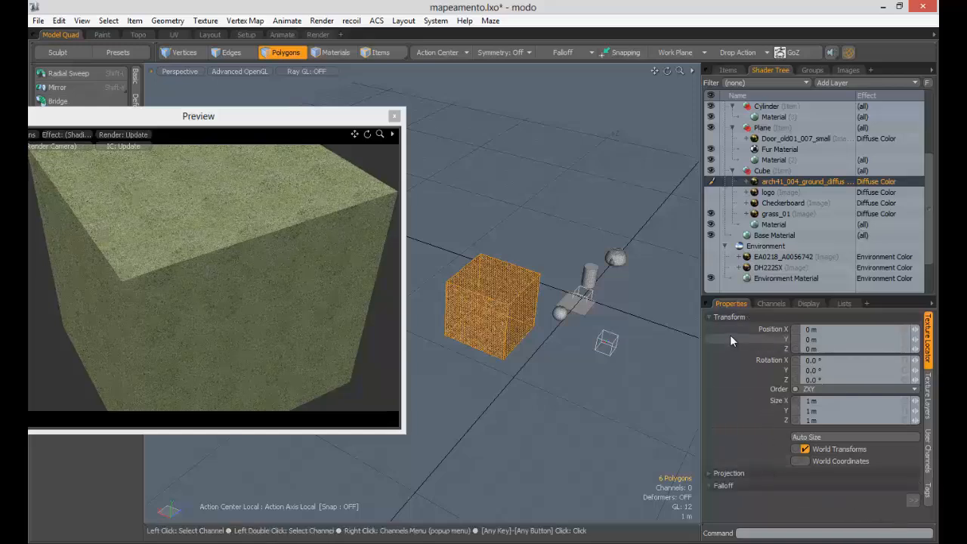
{"action": "left_click", "coordinate": [719, 316]}
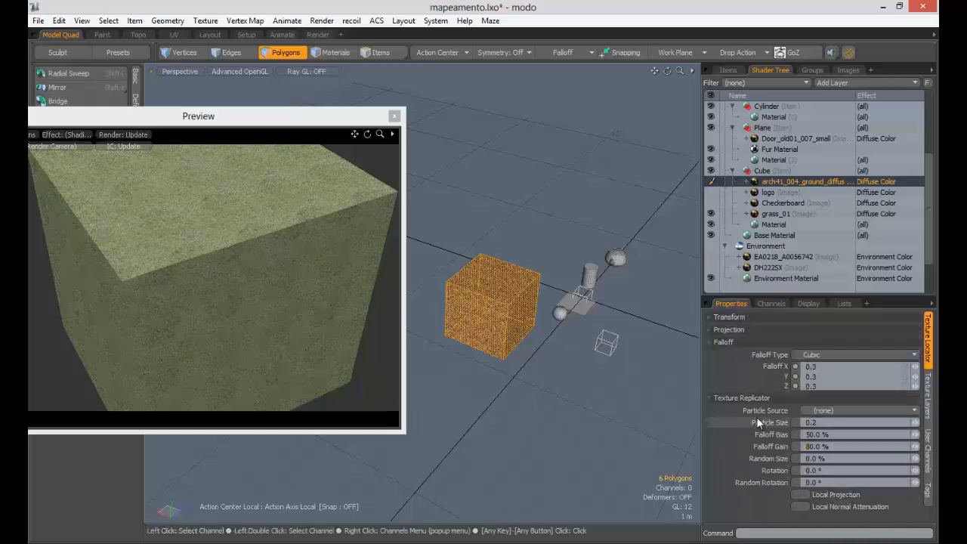
{"action": "left_click", "coordinate": [763, 364]}
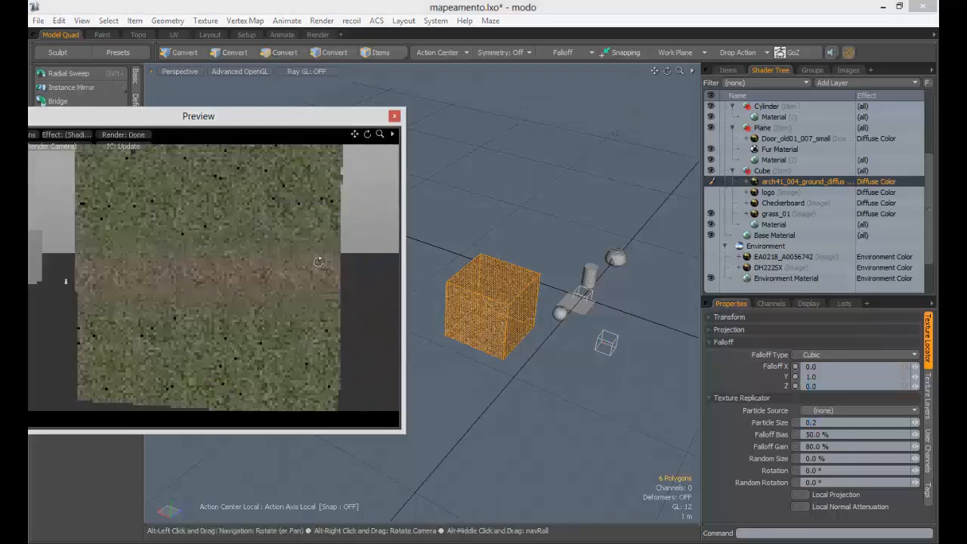
{"action": "left_click_drag", "start_coordinate": [258, 286], "coordinate": [310, 279]}
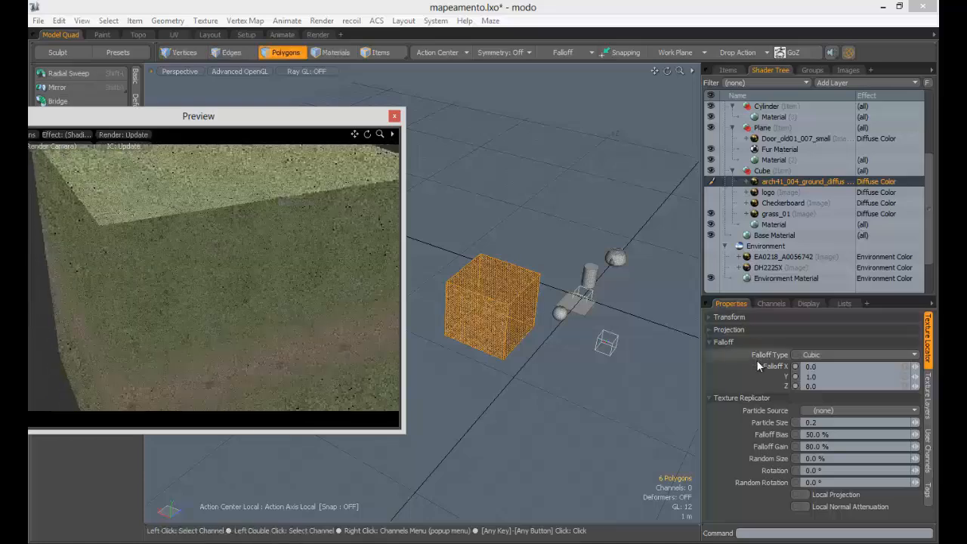
{"action": "left_click", "coordinate": [835, 375]}
{"action": "type", "text": "0"}
{"action": "key", "text": "Tab"}
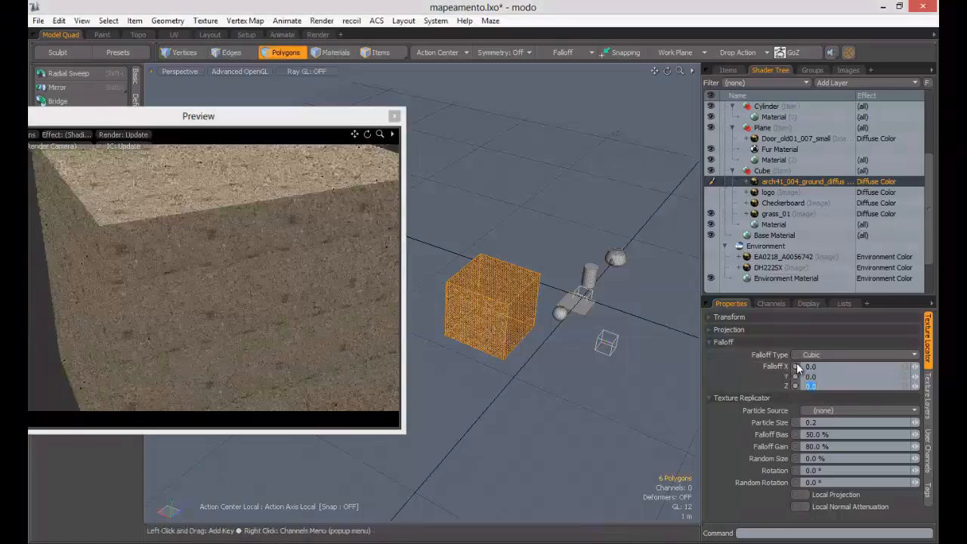
{"action": "left_click", "coordinate": [825, 367]}
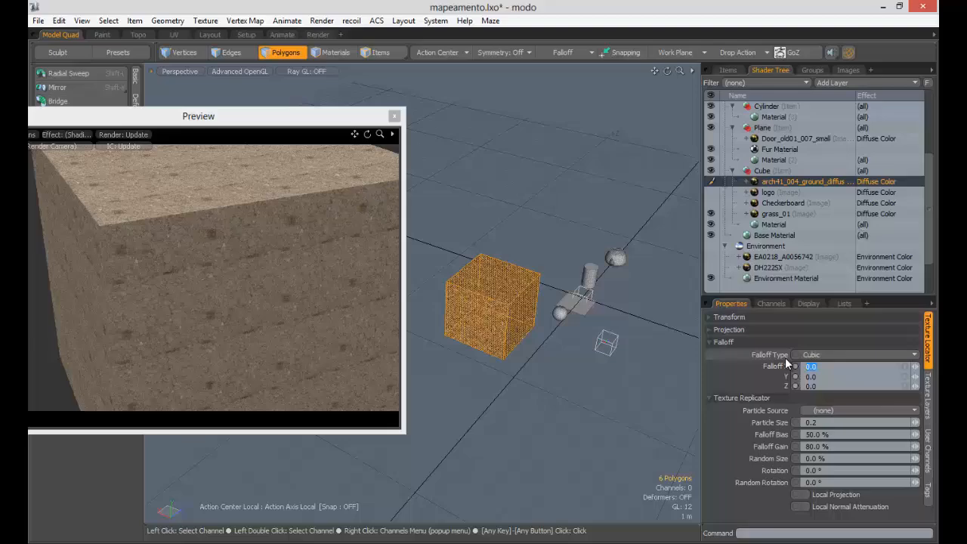
{"action": "left_click", "coordinate": [292, 268]}
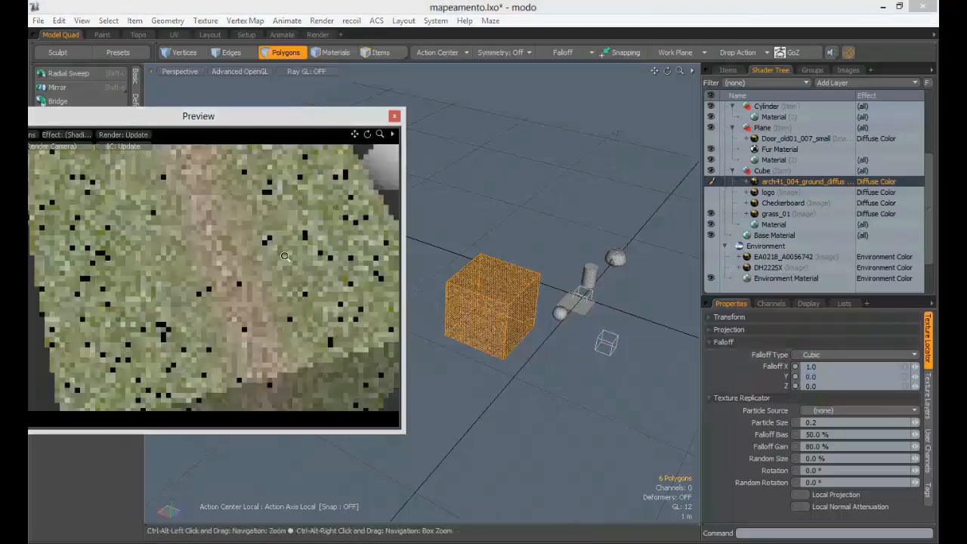
- Orbit and zoom the preview to inspect the dirt path across the grass
{"action": "left_click_drag", "start_coordinate": [292, 268], "coordinate": [219, 264], "text": "alt"}
{"action": "left_click_drag", "start_coordinate": [192, 222], "coordinate": [158, 275], "text": "alt"}
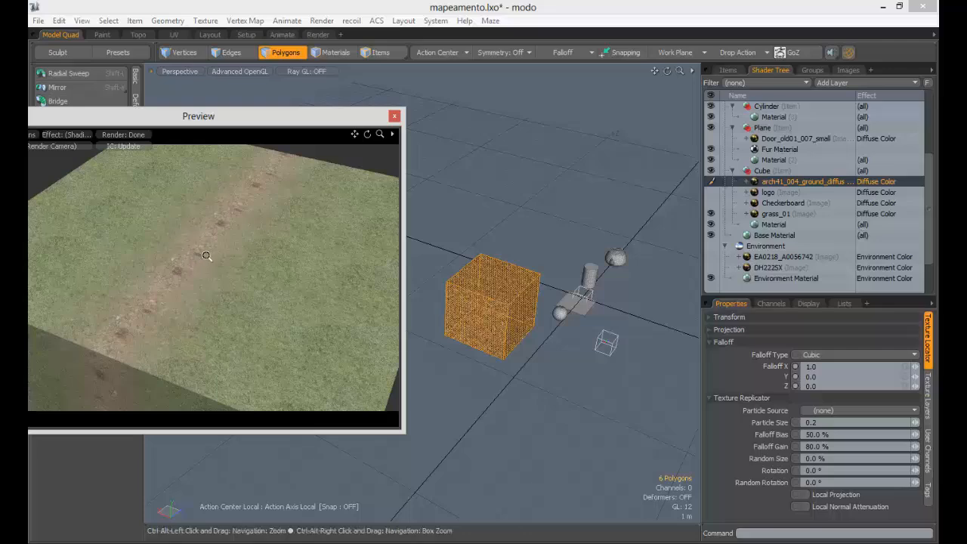
{"action": "left_click_drag", "start_coordinate": [206, 255], "coordinate": [216, 251], "text": "ctrl+alt"}
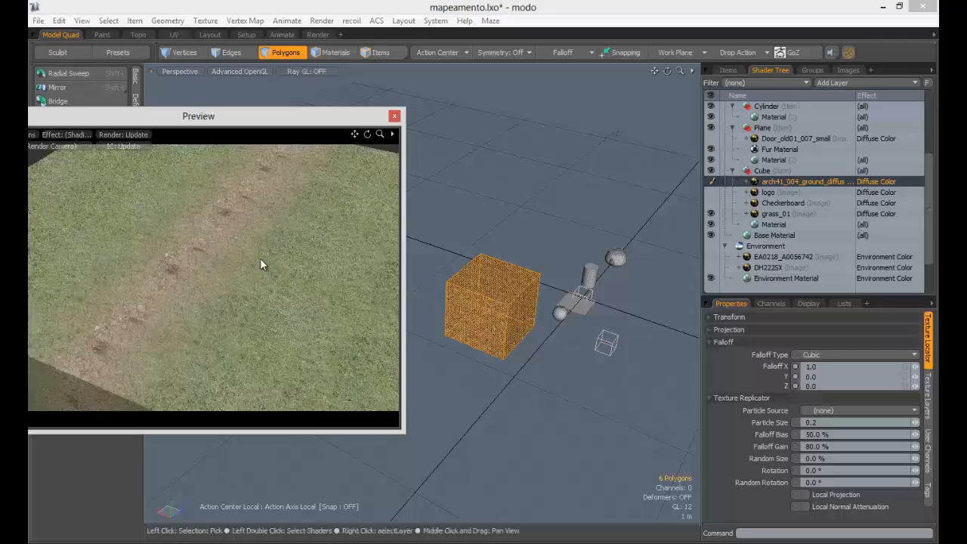
{"action": "left_click_drag", "start_coordinate": [189, 259], "coordinate": [208, 279], "text": "alt+shift"}
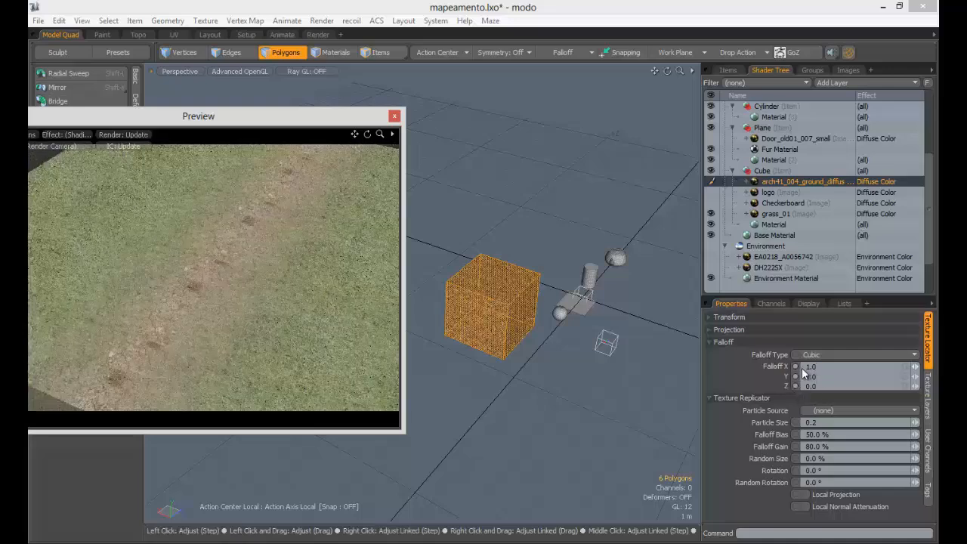